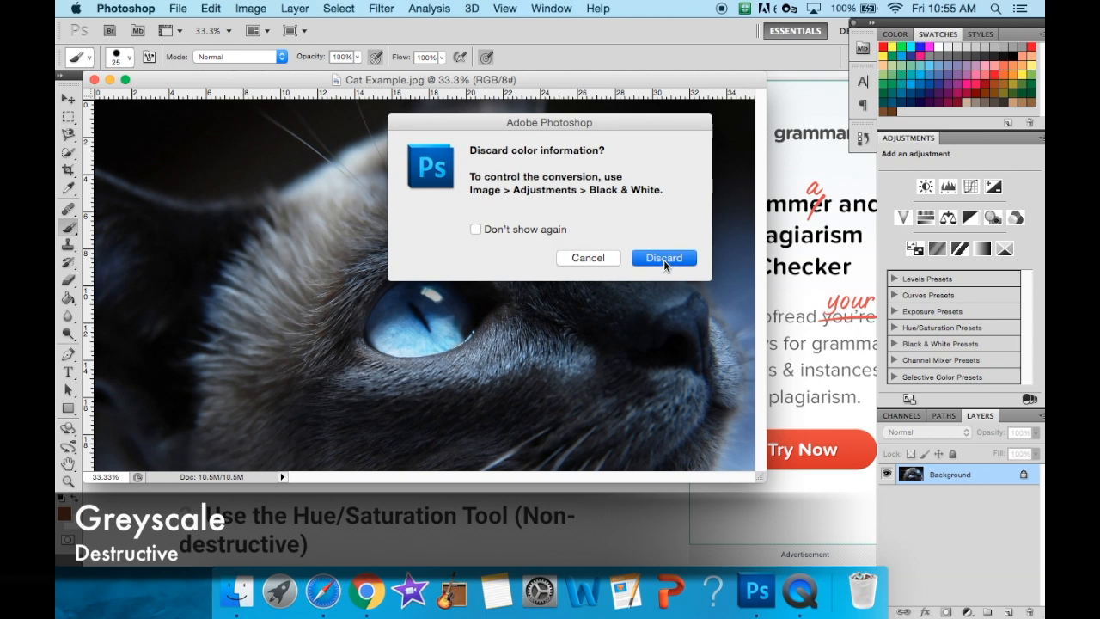
- Save the greyscale image to the Desktop as a JPEG named "Greyscale - Cat.jpg", accepting the JPEG options
{"action": "left_click", "coordinate": [177, 8]}
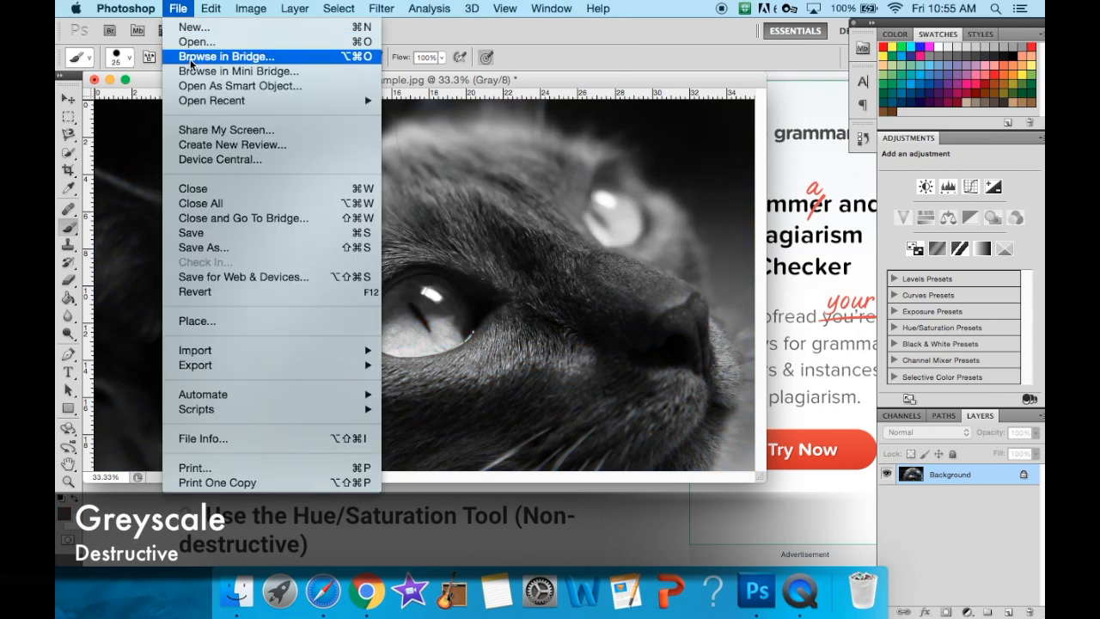
{"action": "left_click", "coordinate": [205, 247]}
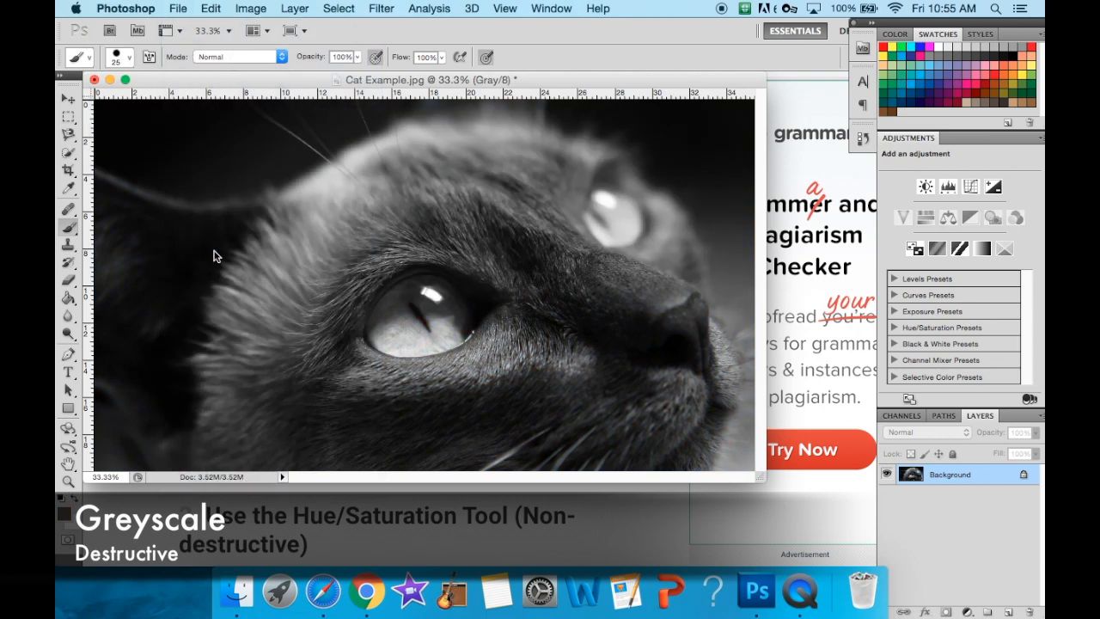
{"action": "key", "text": "Right"}
{"action": "key", "text": "BackSpace"}
{"action": "key", "text": "BackSpace"}
{"action": "key", "text": "BackSpace"}
{"action": "key", "text": "BackSpace"}
{"action": "key", "text": "BackSpace"}
{"action": "key", "text": "BackSpace"}
{"action": "key", "text": "BackSpace"}
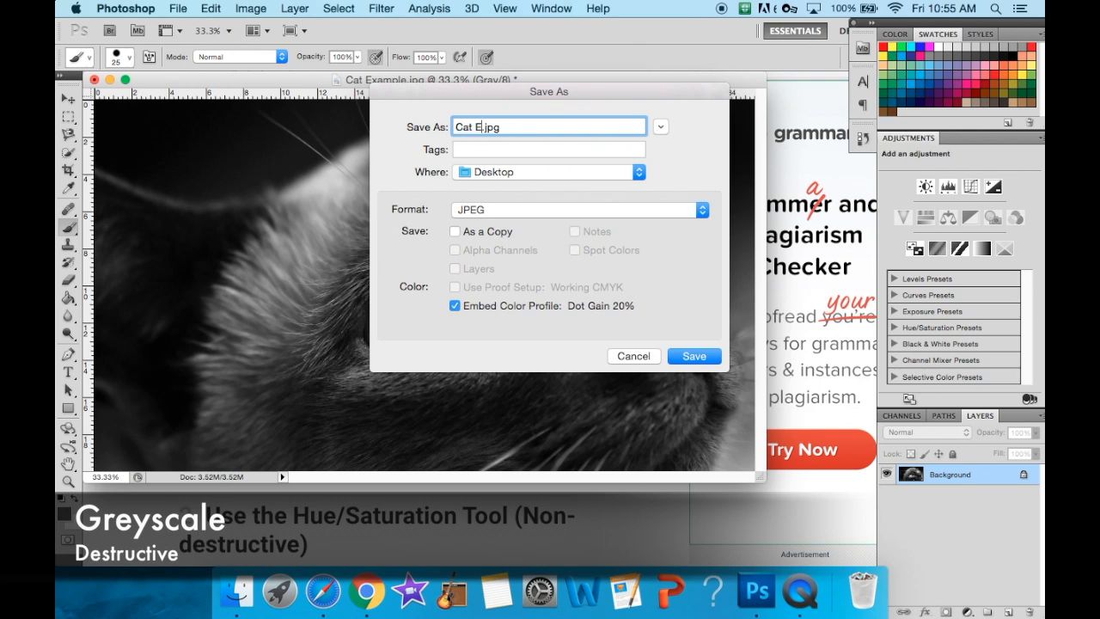
{"action": "type", "text": "Greyscale -"}
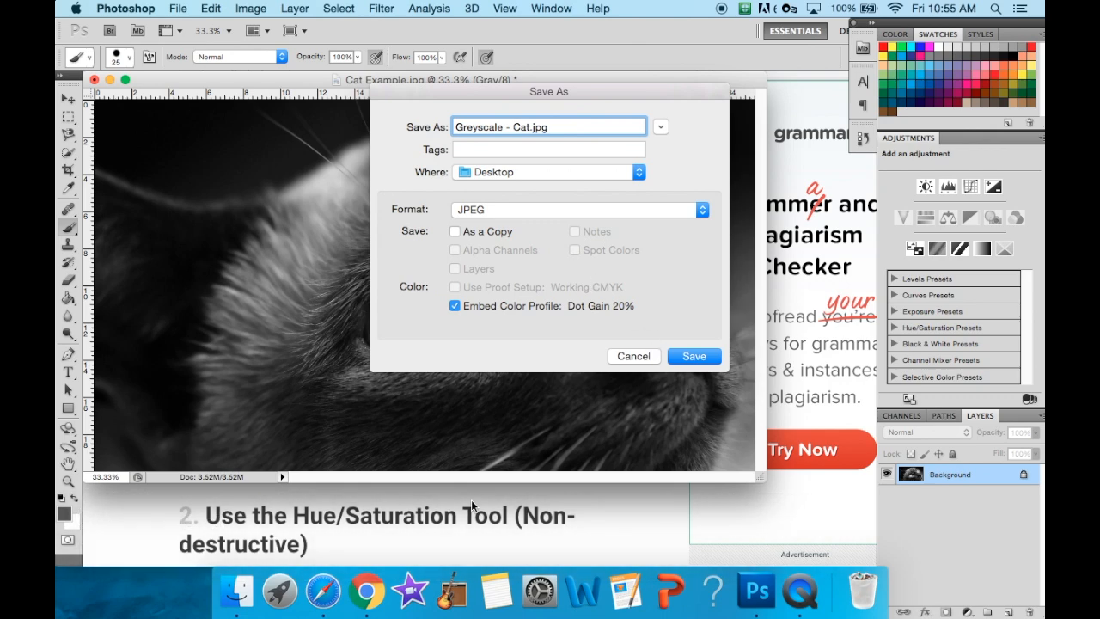
{"action": "left_click", "coordinate": [471, 499]}
{"action": "left_click", "coordinate": [756, 591]}
{"action": "left_click", "coordinate": [698, 356]}
{"action": "left_click", "coordinate": [658, 184]}
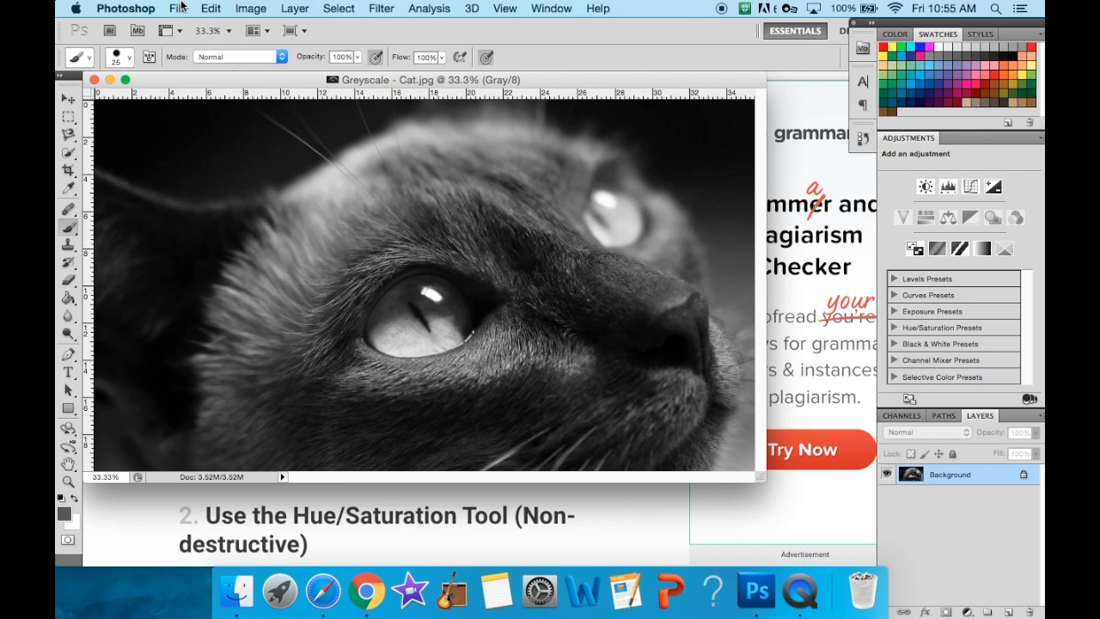
- Undo the greyscale conversion, and read the Hue/Saturation Tool section of the tutorial page in Chrome
{"action": "key", "text": "super+z"}
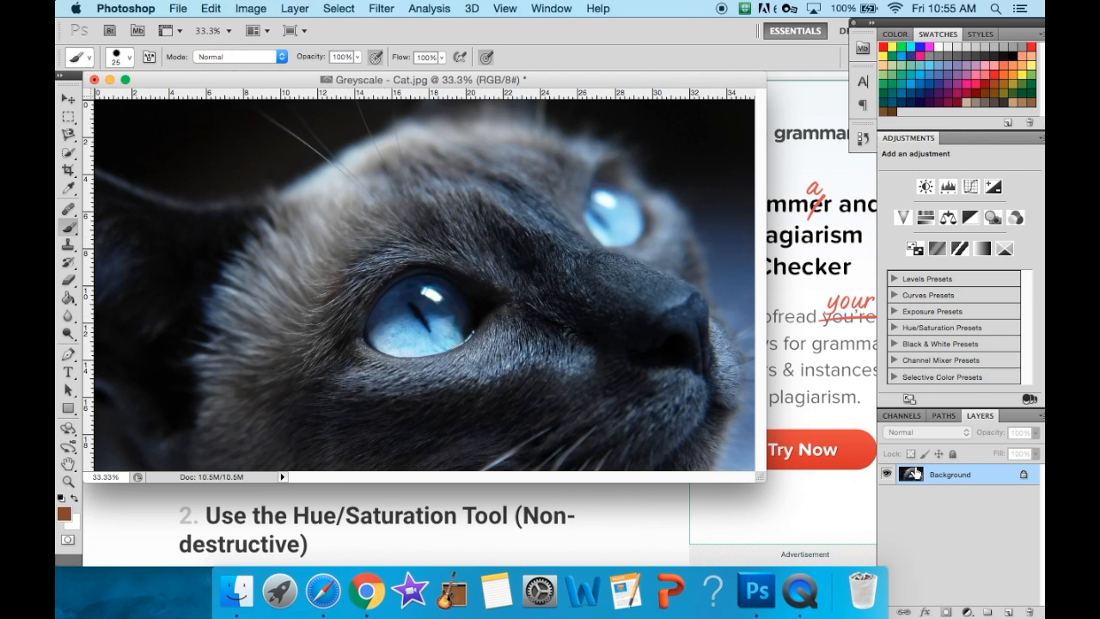
{"action": "left_click", "coordinate": [352, 516]}
{"action": "scroll", "coordinate": [351, 525], "scroll_direction": "down", "scroll_amount": 5}
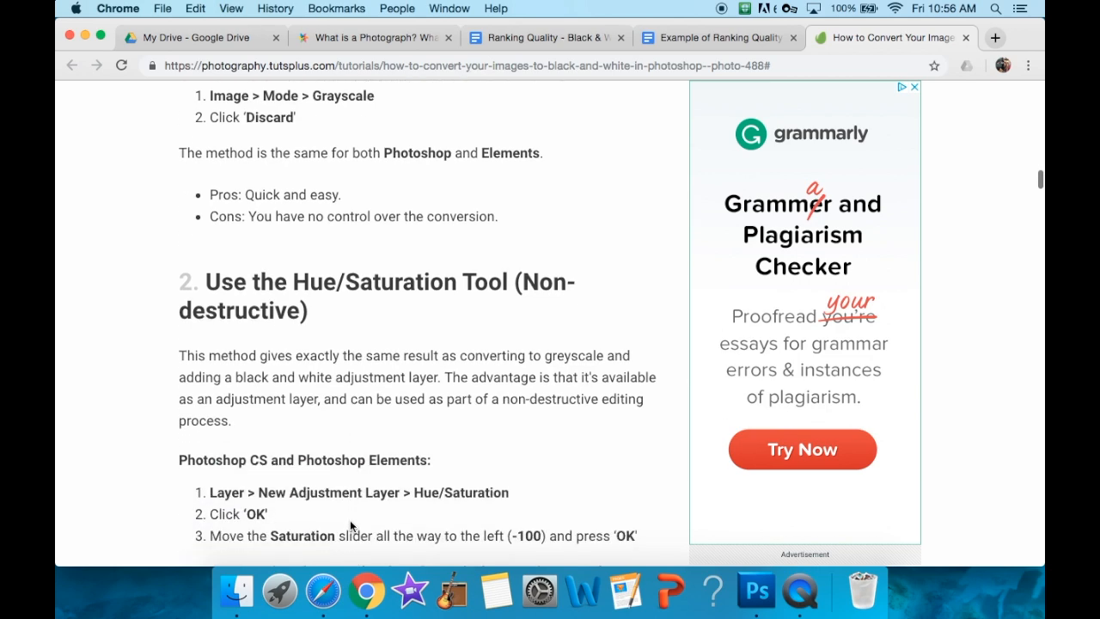
{"action": "scroll", "coordinate": [343, 337], "scroll_direction": "down", "scroll_amount": 4}
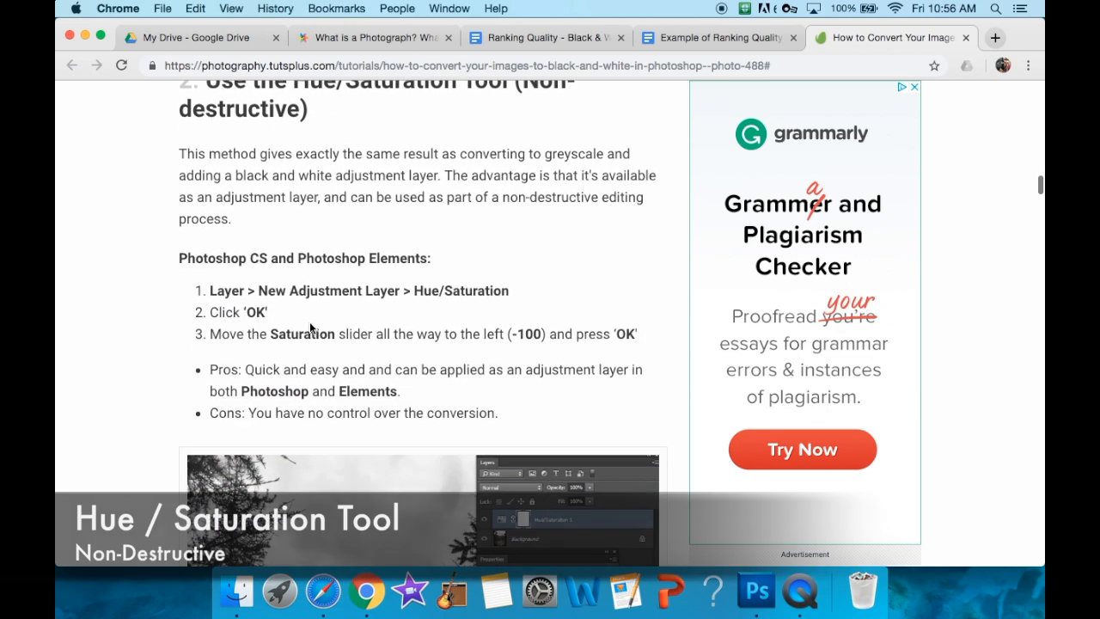
- Switch to Photoshop and add a Hue/Saturation adjustment layer with the saturation set to -100
{"action": "left_click", "coordinate": [757, 592]}
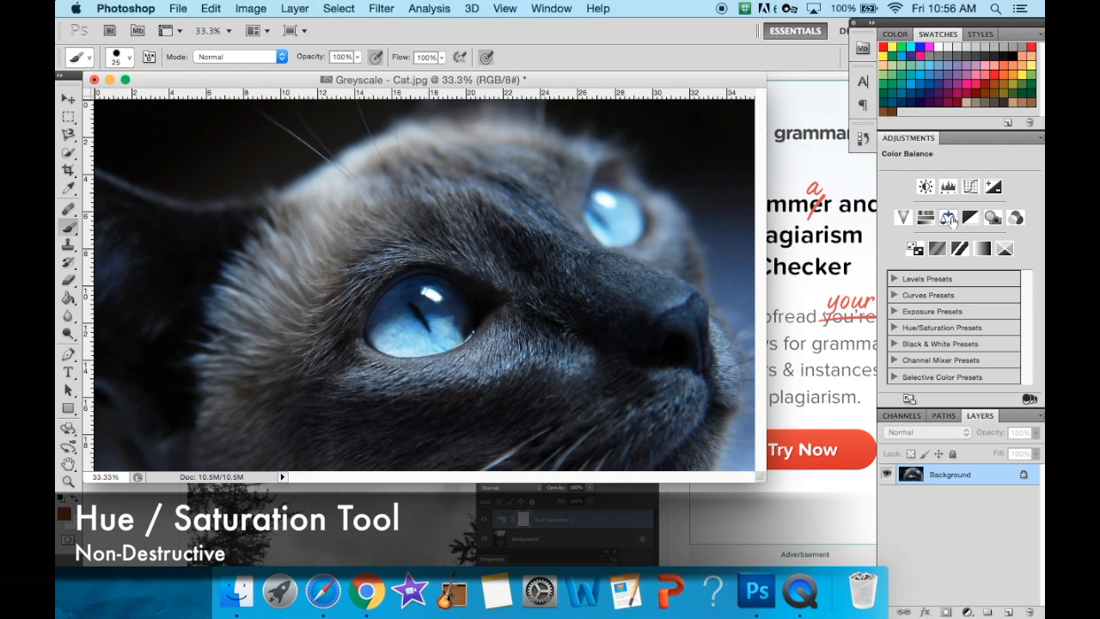
{"action": "left_click", "coordinate": [926, 219]}
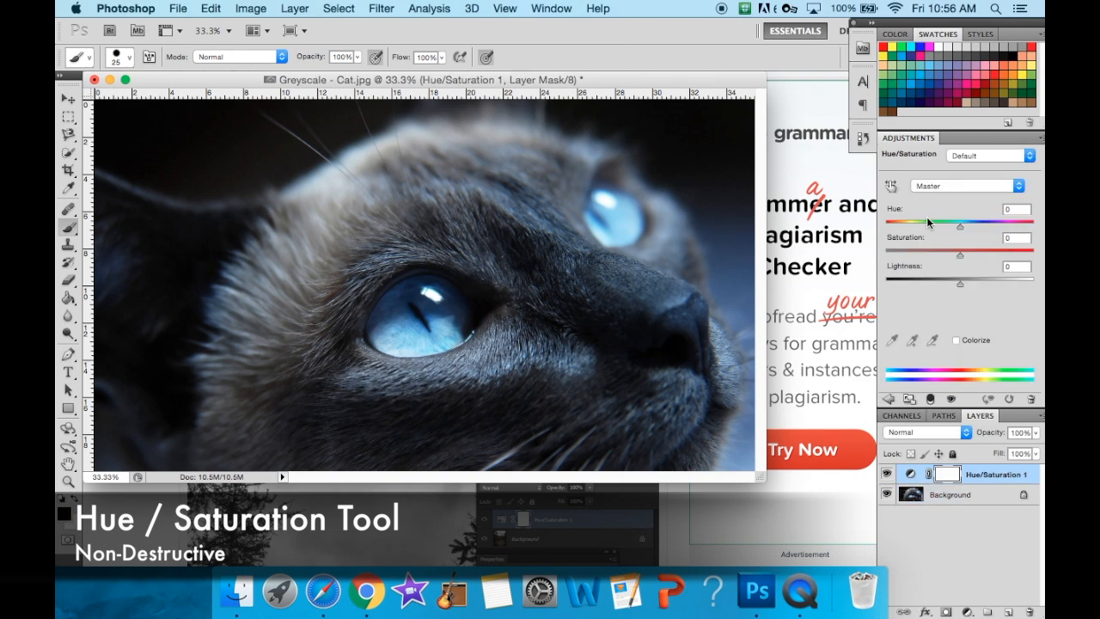
{"action": "left_click_drag", "start_coordinate": [958, 252], "coordinate": [887, 250]}
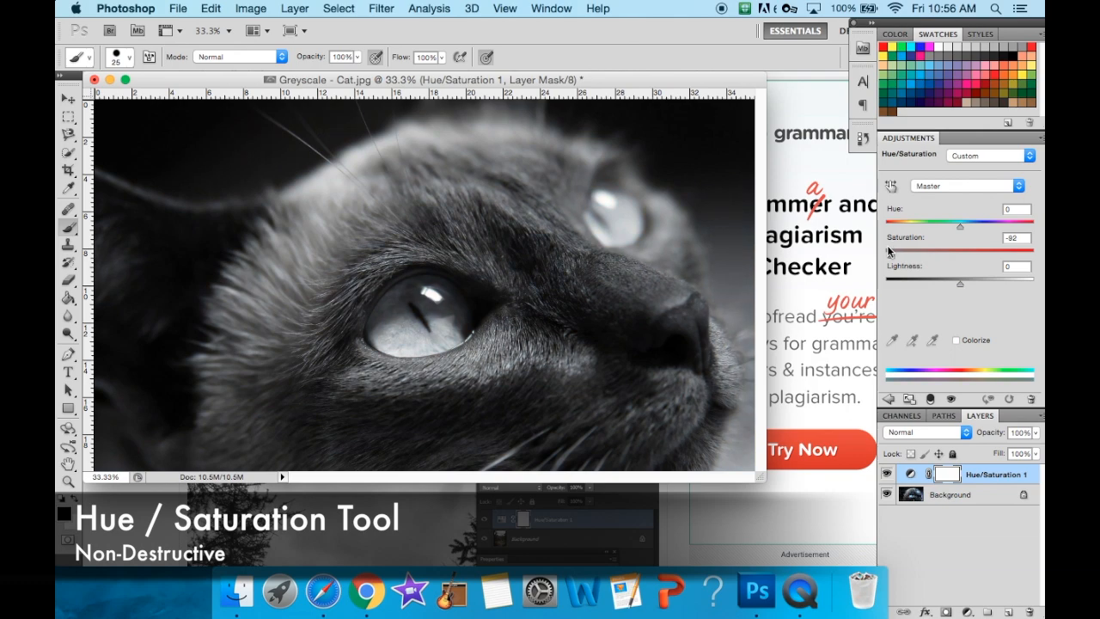
- Review the Hue/Saturation method's pros and cons in Chrome, and compare the photo in Photoshop with the adjustment layer hidden and shown
{"action": "left_click", "coordinate": [143, 527]}
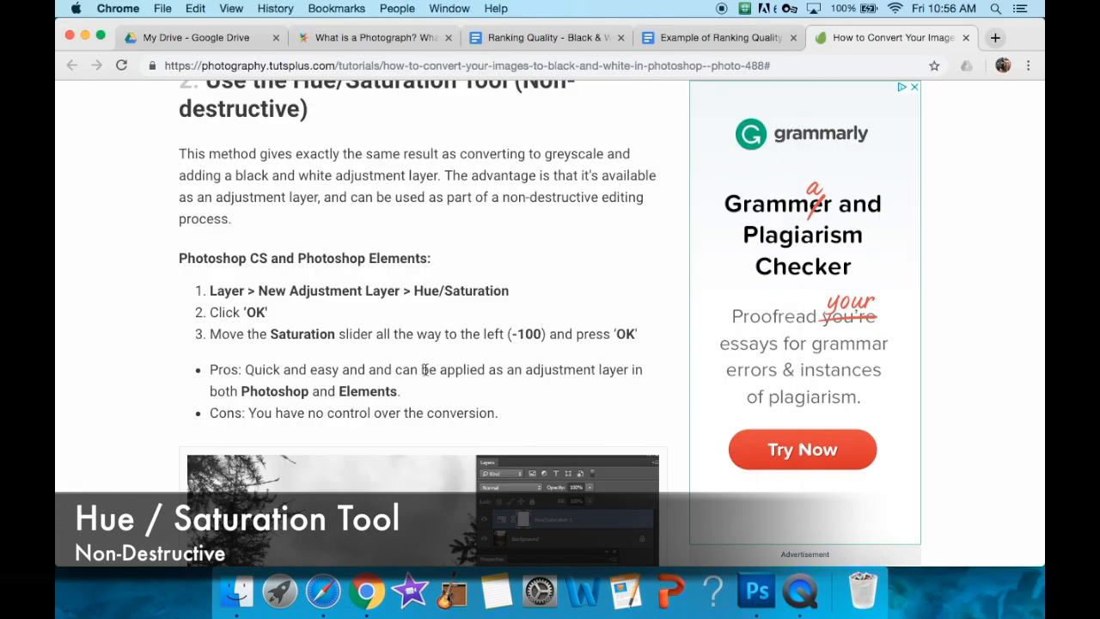
{"action": "scroll", "coordinate": [425, 369], "scroll_direction": "down", "scroll_amount": 3}
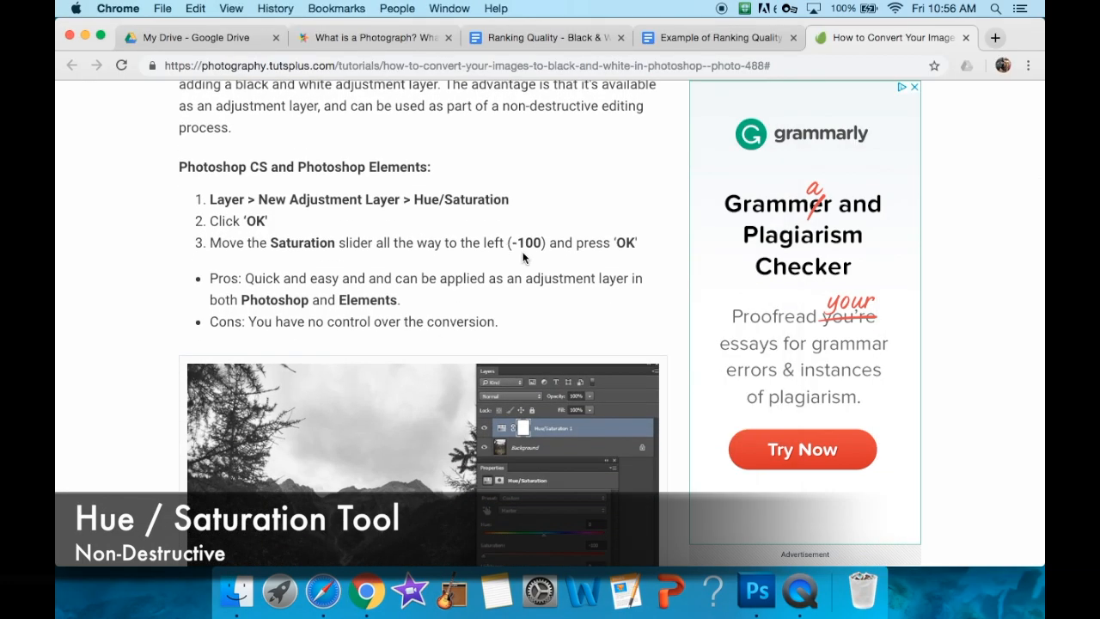
{"action": "left_click", "coordinate": [756, 591]}
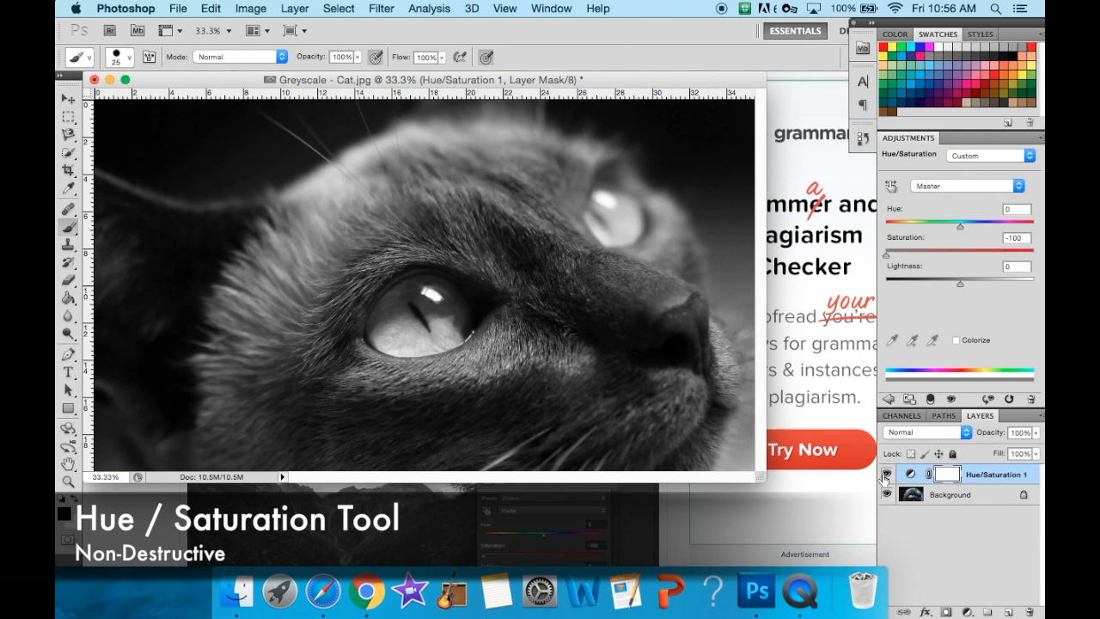
{"action": "left_click", "coordinate": [886, 475]}
{"action": "left_click", "coordinate": [886, 475]}
{"action": "left_click", "coordinate": [886, 474]}
{"action": "left_click", "coordinate": [886, 474]}
- Open Save As for the desaturated photo and change the file name to "Hue Saturation - Cat"
{"action": "left_click", "coordinate": [178, 8]}
{"action": "left_click", "coordinate": [253, 244]}
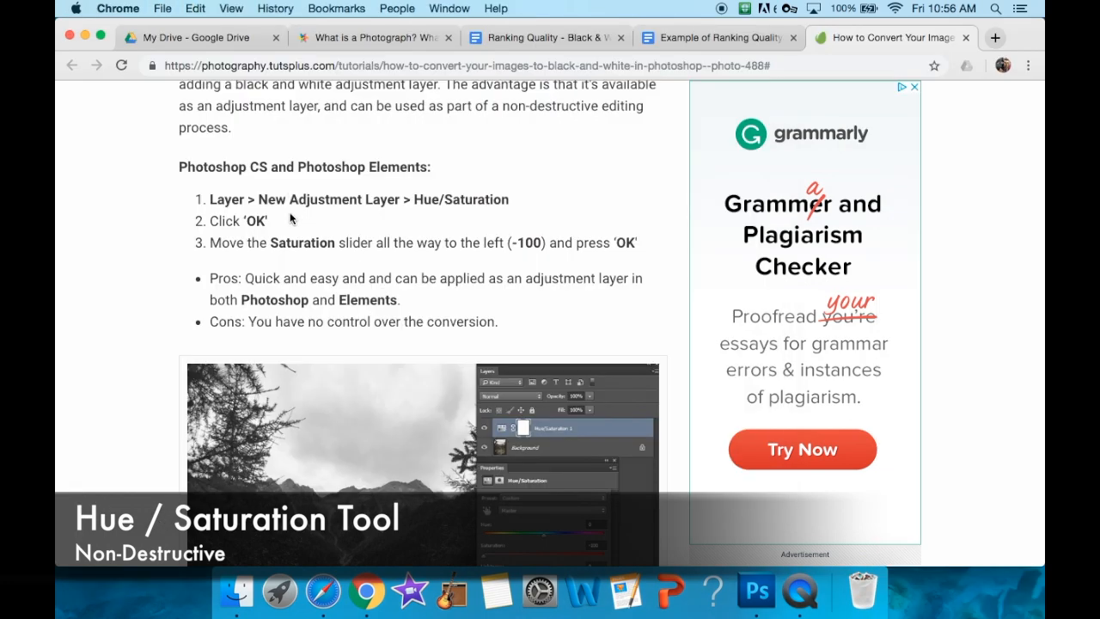
{"action": "scroll", "coordinate": [290, 219], "scroll_direction": "up", "scroll_amount": 5}
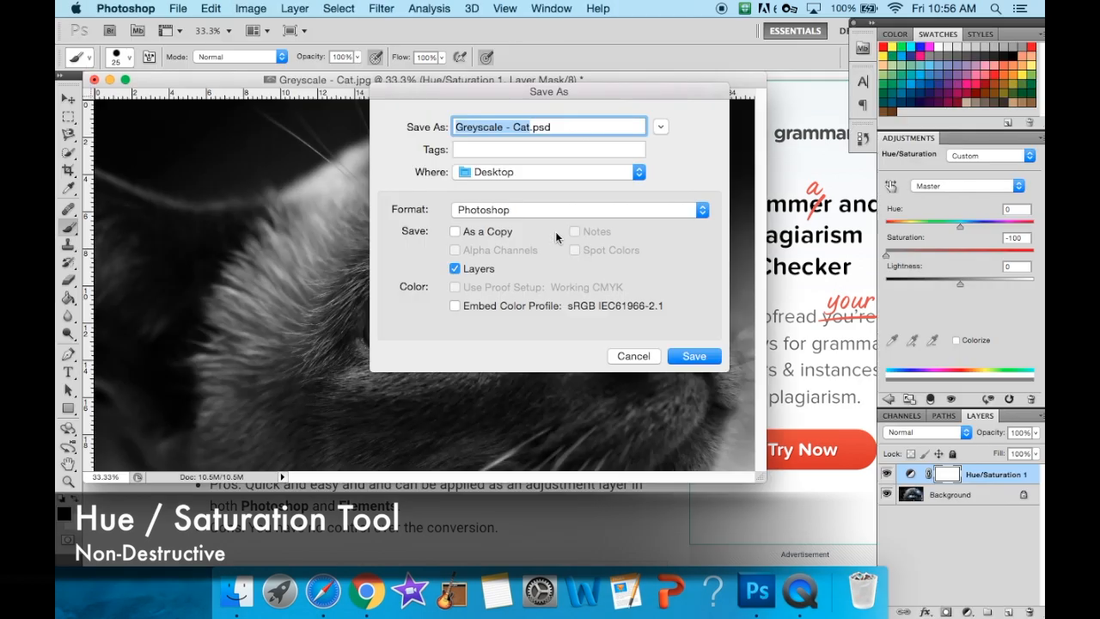
{"action": "key", "text": "Left"}
{"action": "key", "text": "Right"}
{"action": "key", "text": "Right"}
{"action": "key", "text": "Right"}
{"action": "key", "text": "Right"}
{"action": "key", "text": "Right"}
{"action": "key", "text": "Right"}
{"action": "key", "text": "Right"}
{"action": "key", "text": "Right"}
{"action": "key", "text": "Right"}
{"action": "key", "text": "BackSpace"}
{"action": "key", "text": "BackSpace"}
{"action": "key", "text": "BackSpace"}
{"action": "key", "text": "BackSpace"}
{"action": "key", "text": "BackSpace"}
{"action": "key", "text": "BackSpace"}
{"action": "key", "text": "BackSpace"}
{"action": "key", "text": "BackSpace"}
{"action": "key", "text": "BackSpace"}
{"action": "type", "text": "Hue Saturation"}
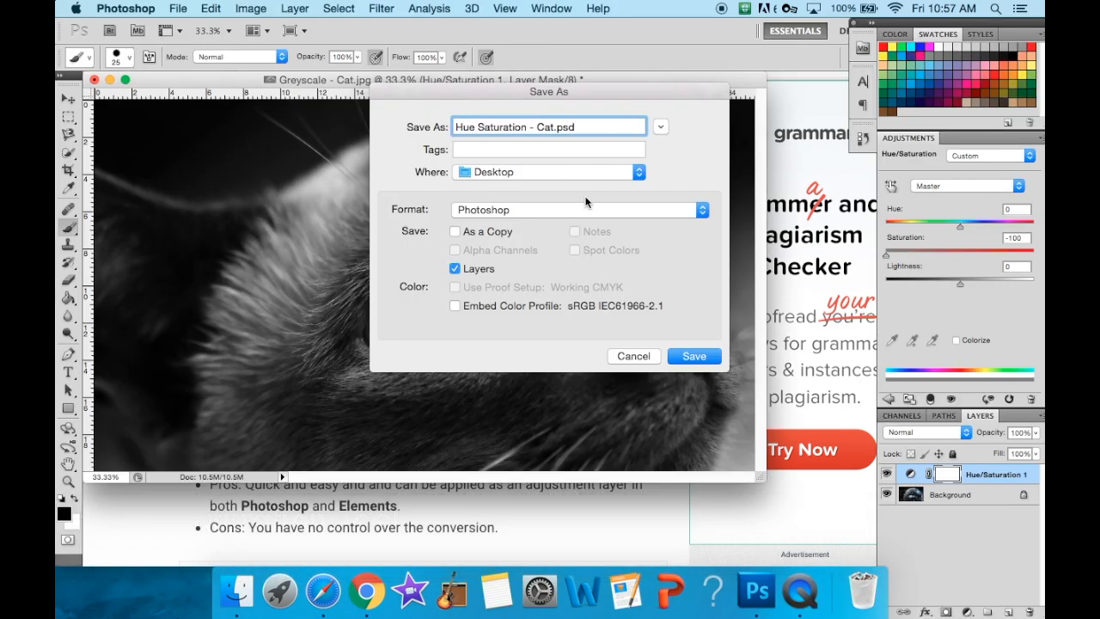
- Set the file format to JPEG and save the copy to the Desktop, accepting the JPEG options
{"action": "left_click", "coordinate": [564, 217]}
{"action": "left_click", "coordinate": [550, 305]}
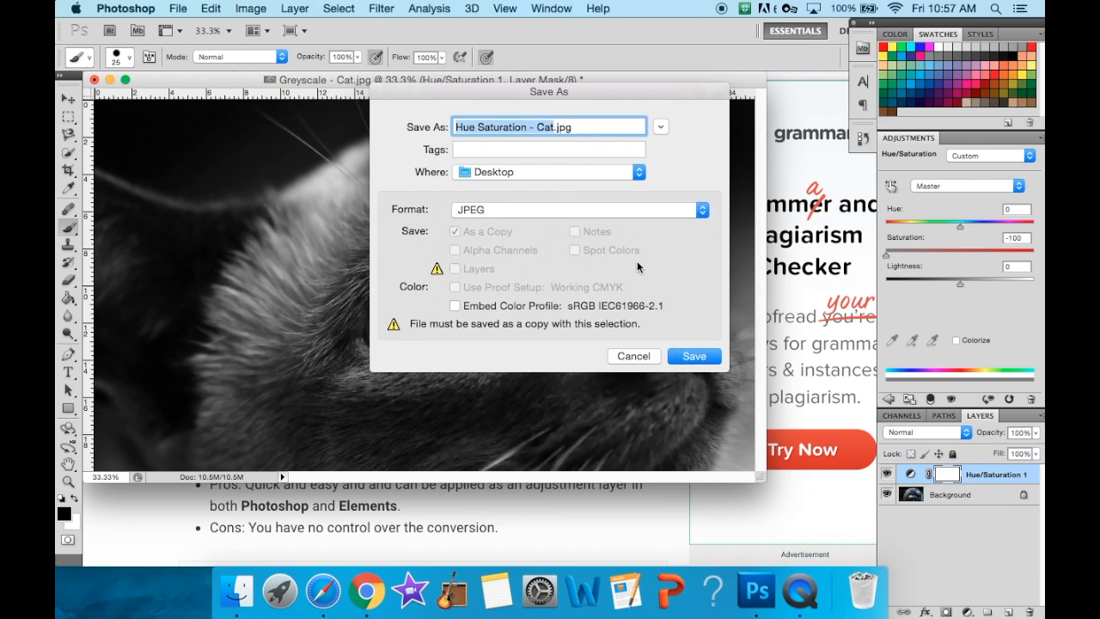
{"action": "left_click", "coordinate": [715, 358]}
{"action": "left_click", "coordinate": [658, 184]}
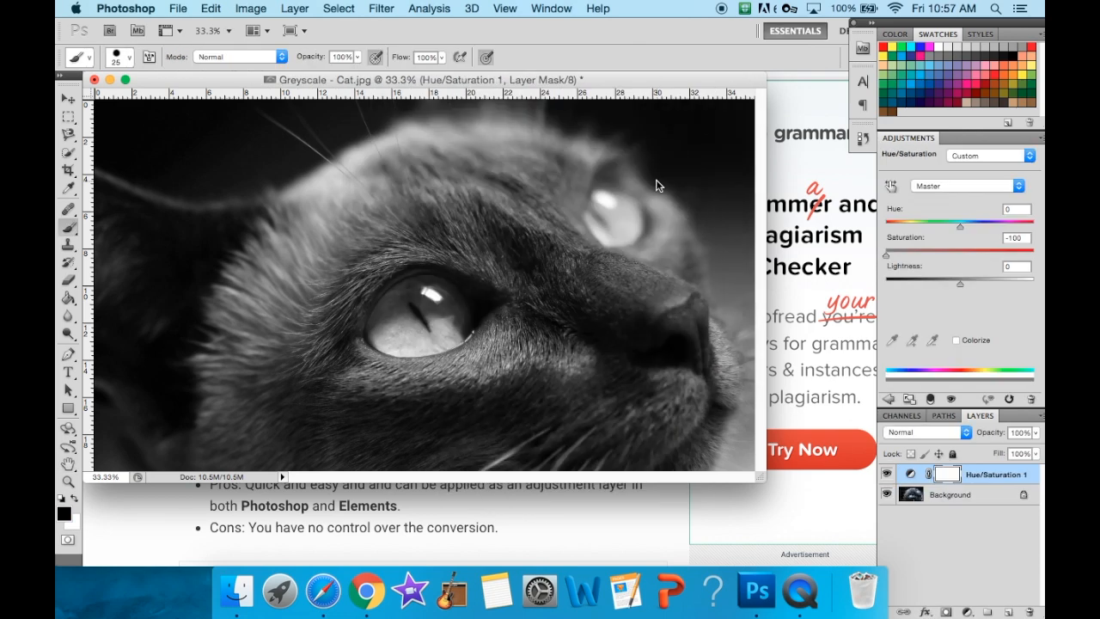
- Step back through the history to remove the saturation change and the Hue/Saturation adjustment layer
{"action": "left_click", "coordinate": [211, 8]}
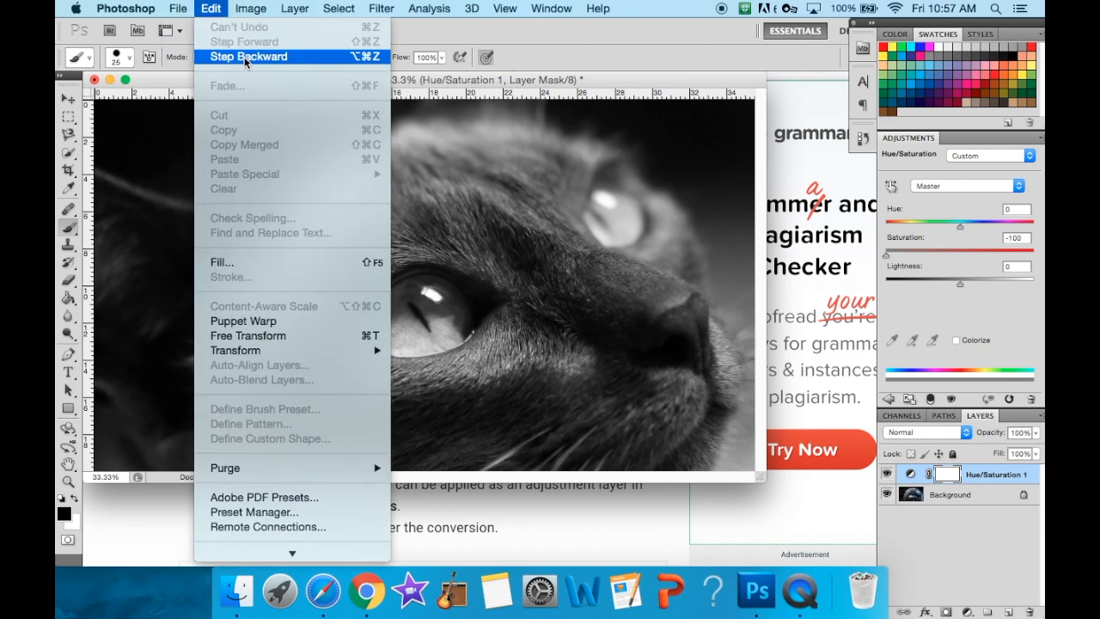
{"action": "left_click", "coordinate": [269, 57]}
{"action": "left_click", "coordinate": [186, 13]}
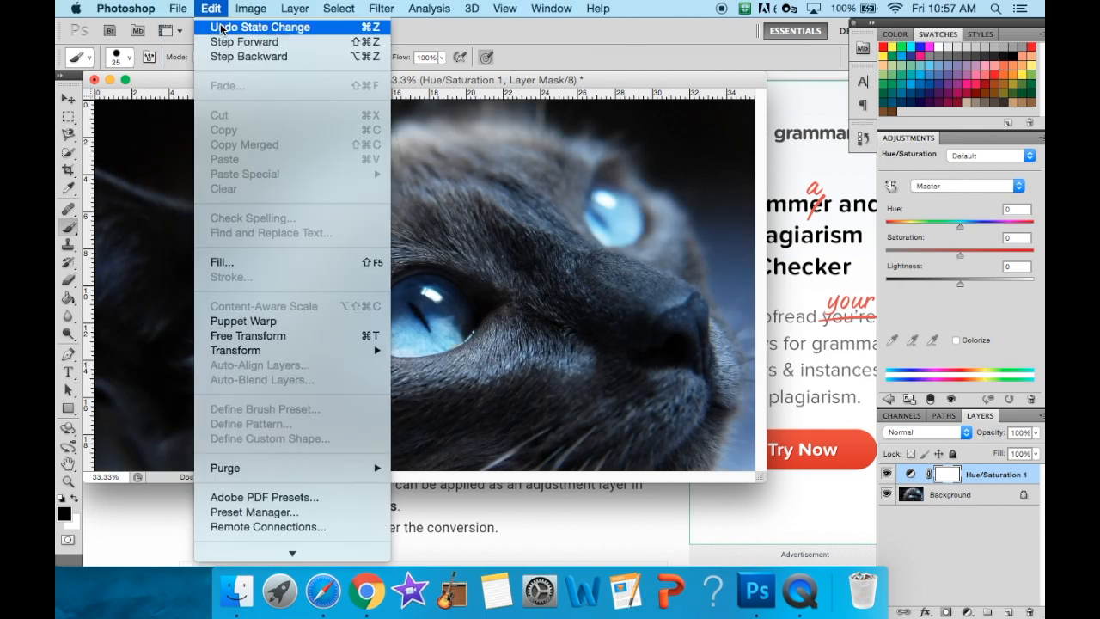
{"action": "mouse_move", "coordinate": [211, 8]}
{"action": "left_click", "coordinate": [232, 57]}
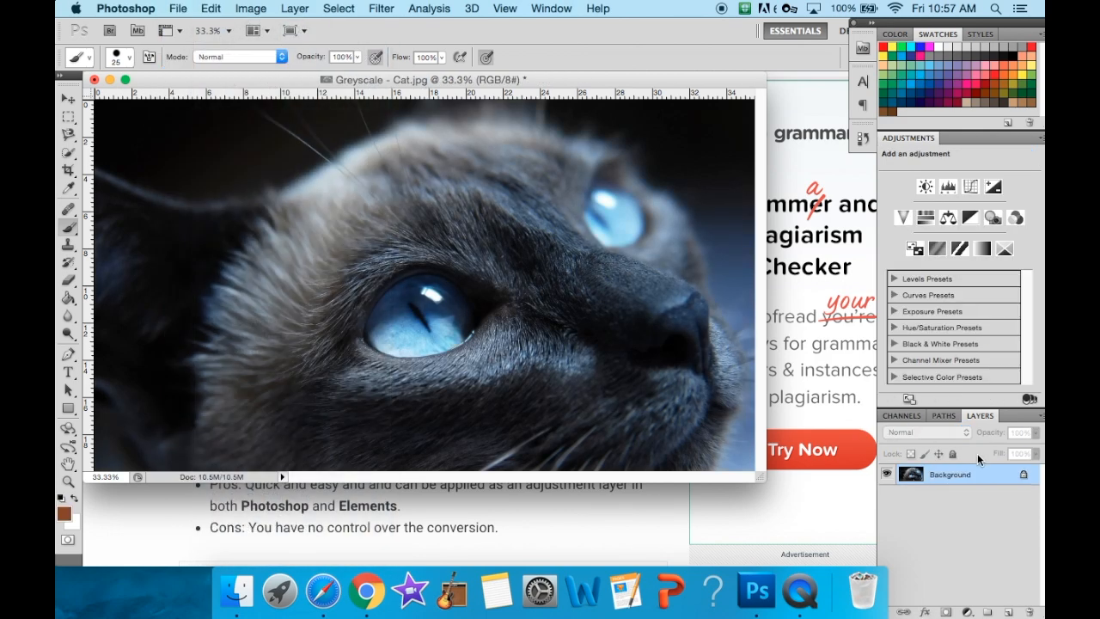
- Read the Lab Color Method section in Chrome, and convert the cat photo to Lab Color mode in Photoshop
{"action": "left_click", "coordinate": [590, 532]}
{"action": "scroll", "coordinate": [451, 459], "scroll_direction": "down", "scroll_amount": 10}
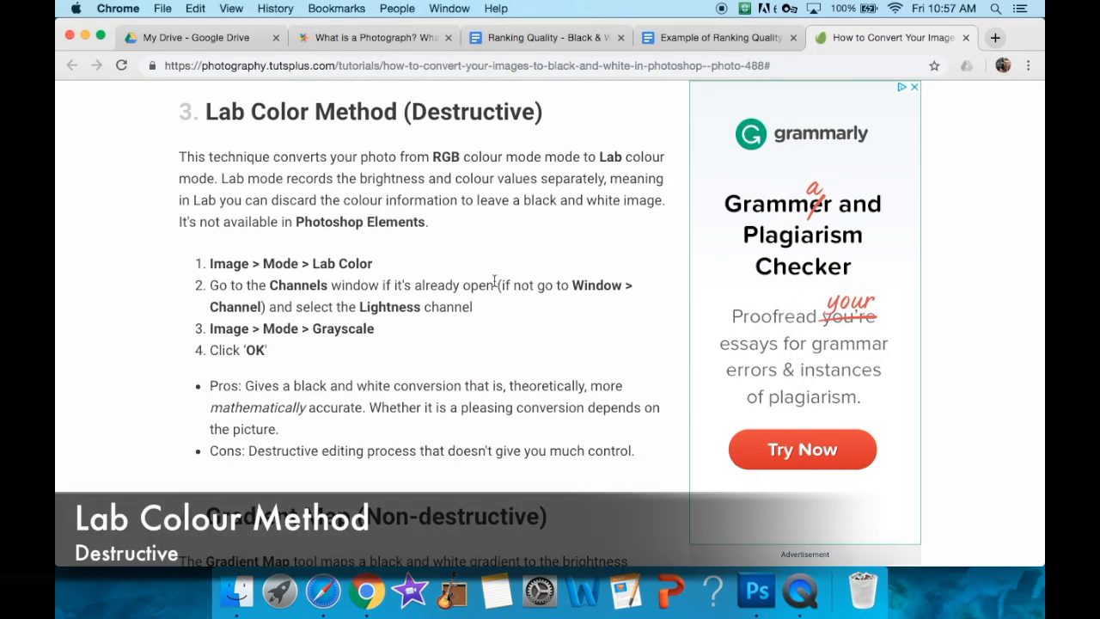
{"action": "left_click", "coordinate": [756, 592]}
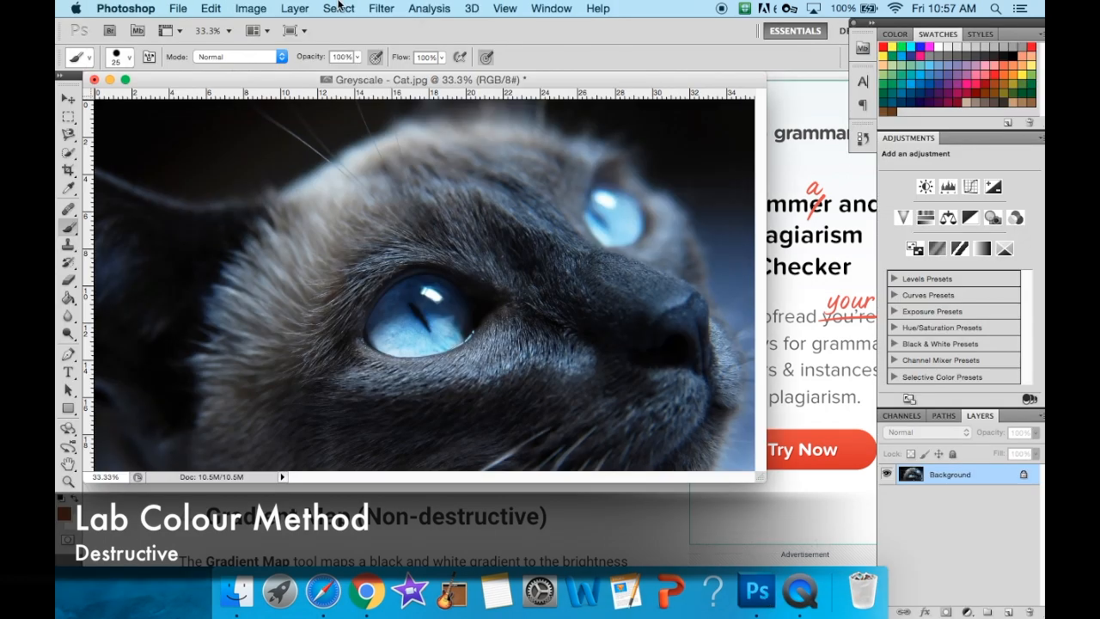
{"action": "left_click", "coordinate": [251, 9]}
{"action": "mouse_move", "coordinate": [316, 33]}
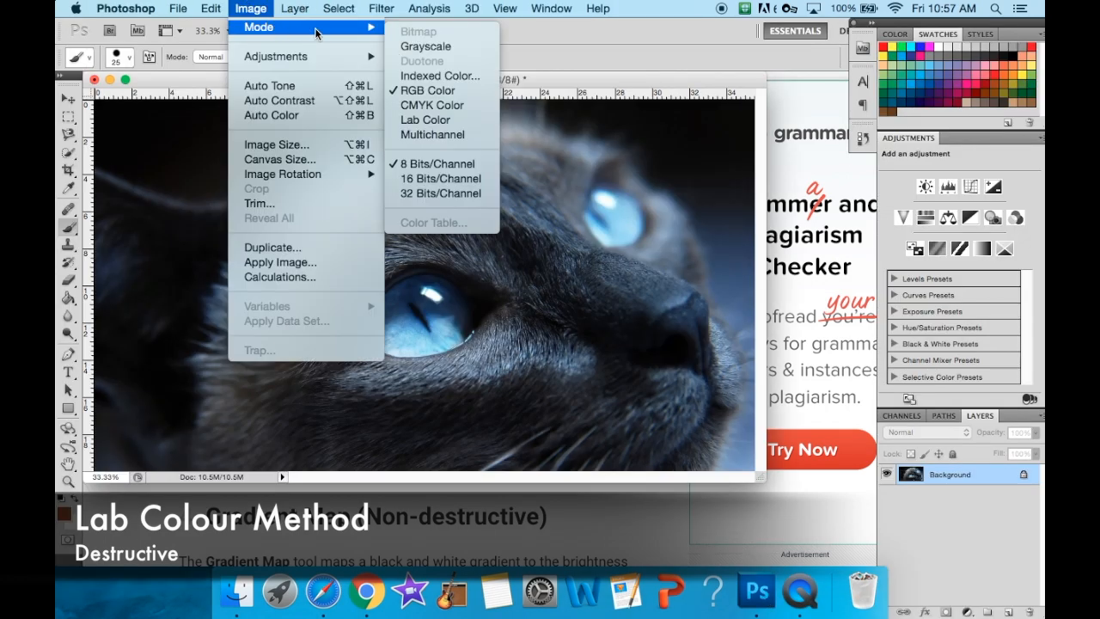
{"action": "left_click", "coordinate": [443, 120]}
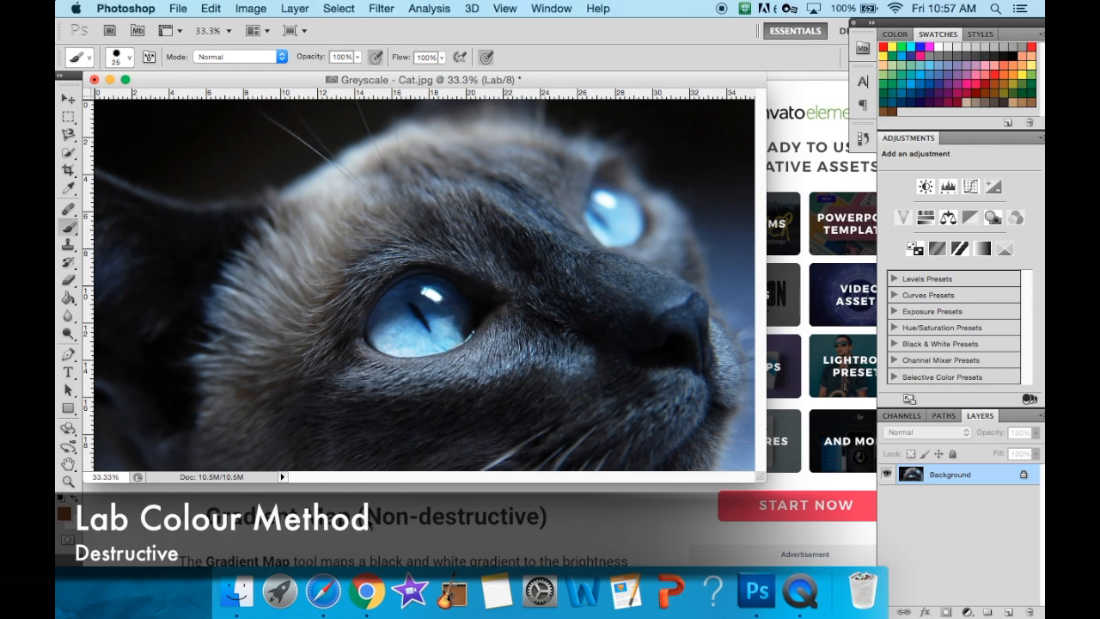
- Check the tutorial's channel instruction in Chrome, and select only the Lightness channel of the photo in Photoshop
{"action": "left_click", "coordinate": [370, 521]}
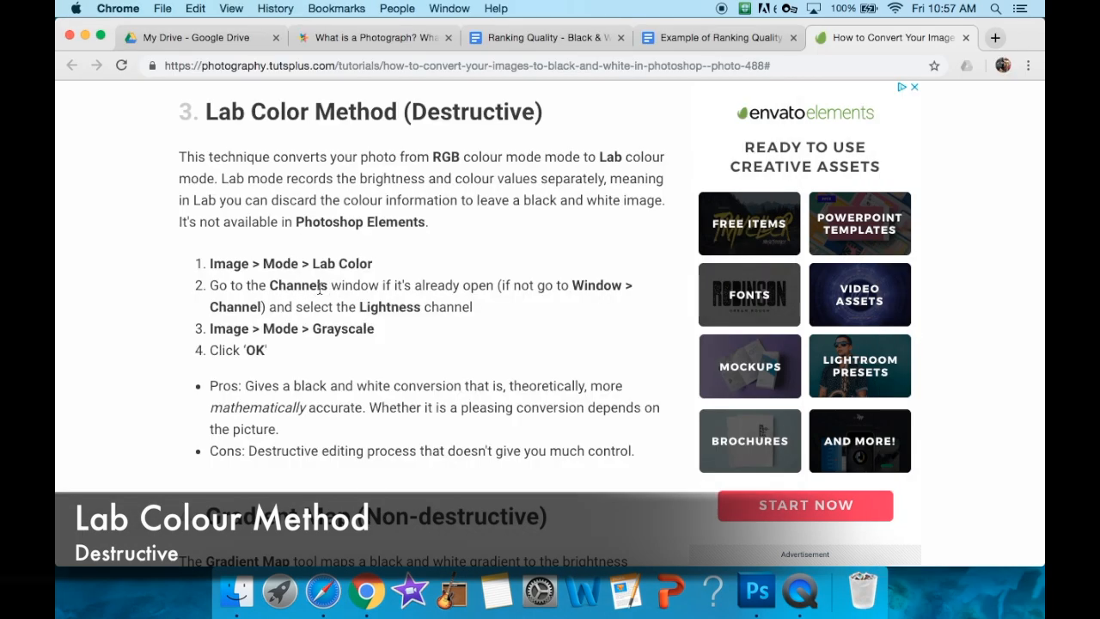
{"action": "left_click", "coordinate": [757, 591]}
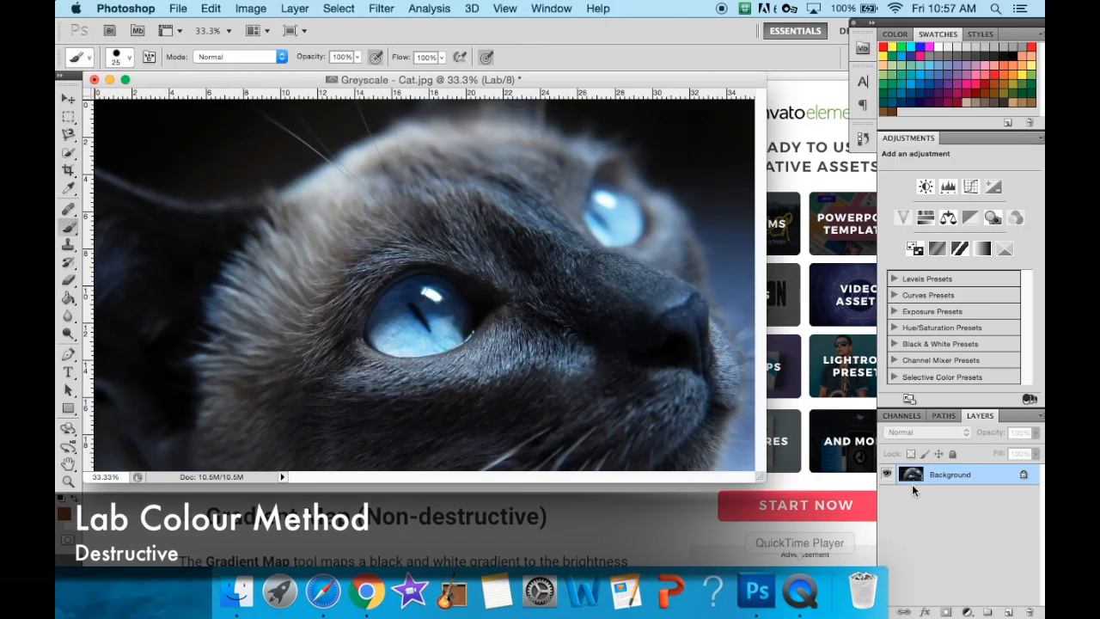
{"action": "left_click", "coordinate": [902, 415]}
{"action": "left_click", "coordinate": [952, 457]}
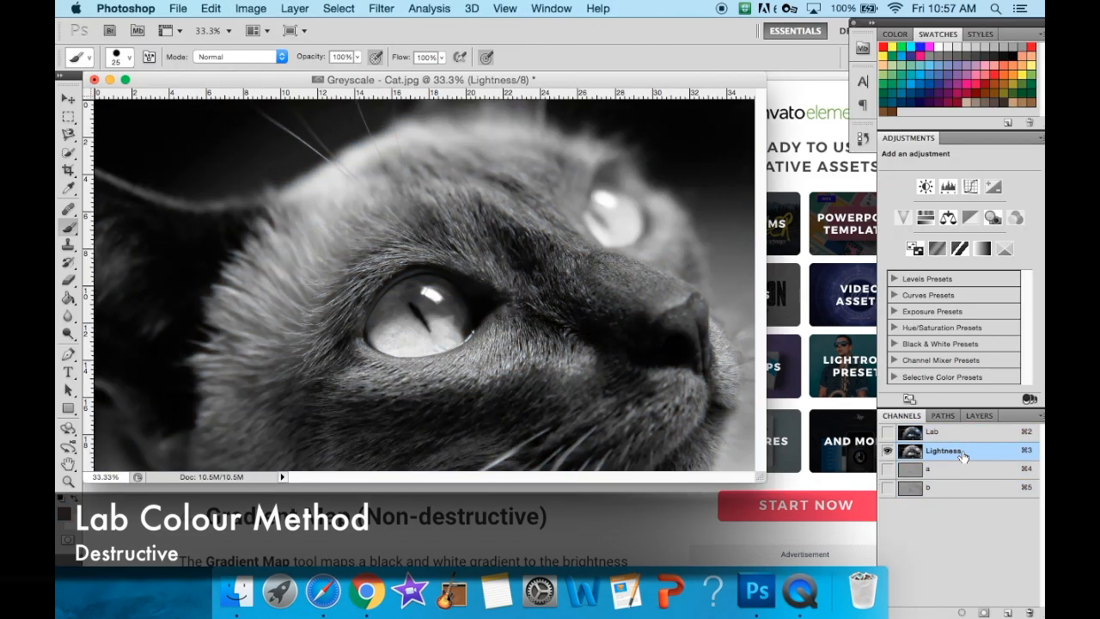
- Check the tutorial's third Lab step in Chrome, and convert the Lightness channel to Grayscale in Photoshop, discarding the other channels
{"action": "left_click", "coordinate": [593, 520]}
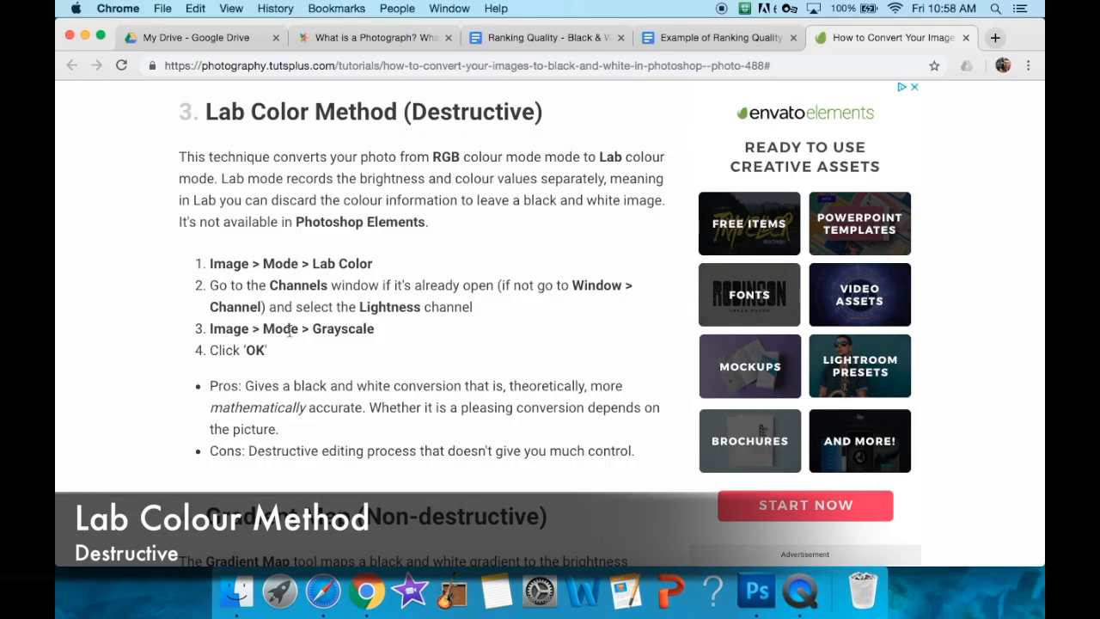
{"action": "left_click", "coordinate": [756, 591]}
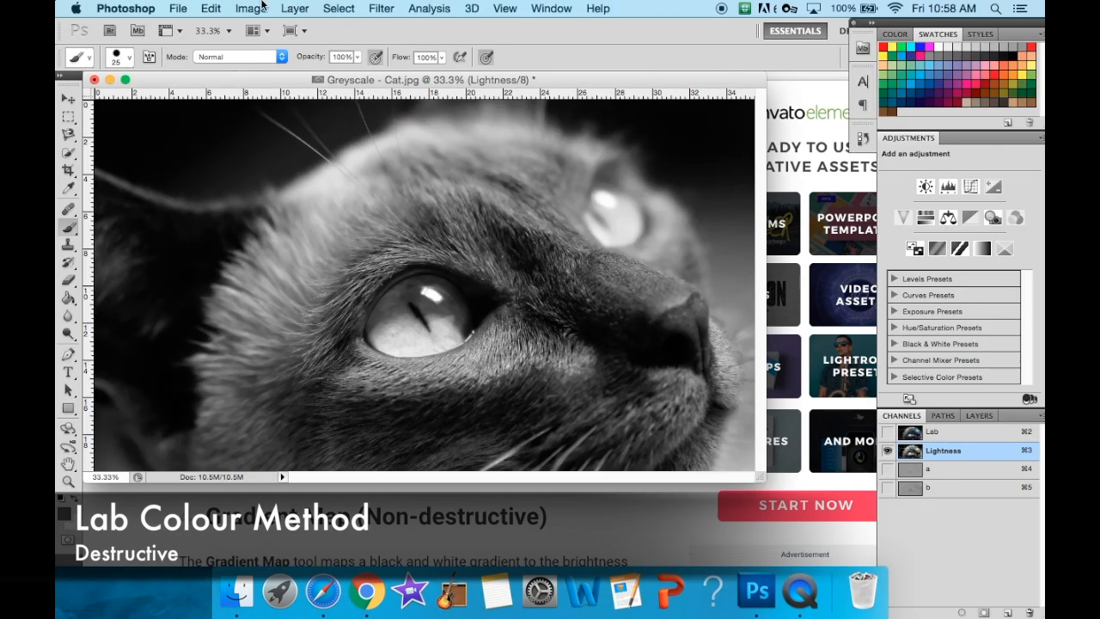
{"action": "left_click", "coordinate": [251, 8]}
{"action": "mouse_move", "coordinate": [266, 27]}
{"action": "left_click", "coordinate": [425, 47]}
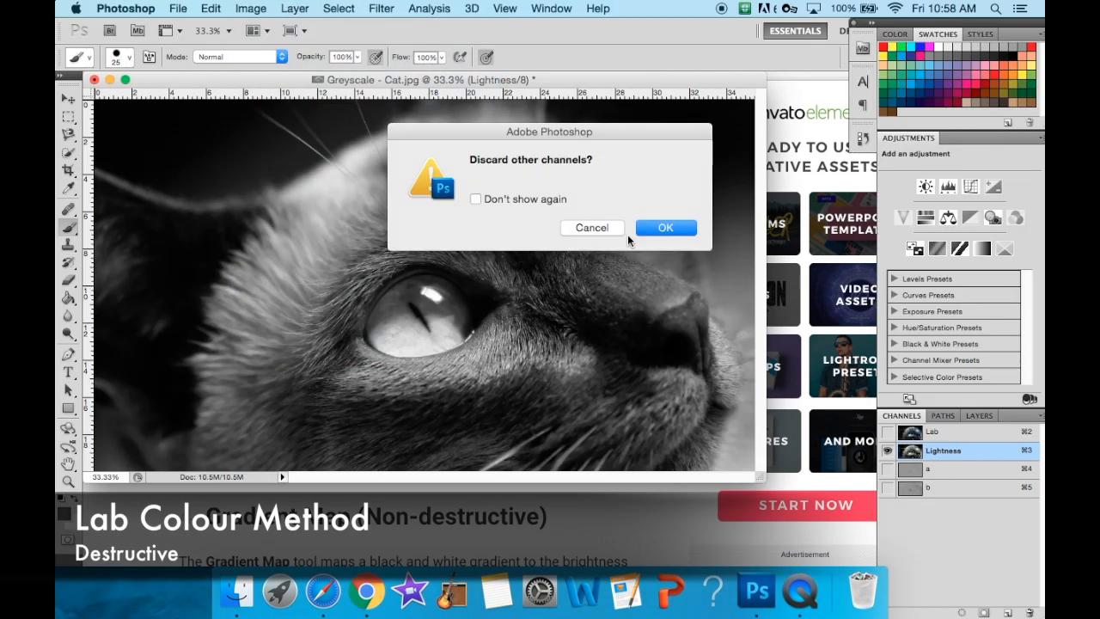
{"action": "left_click", "coordinate": [663, 228]}
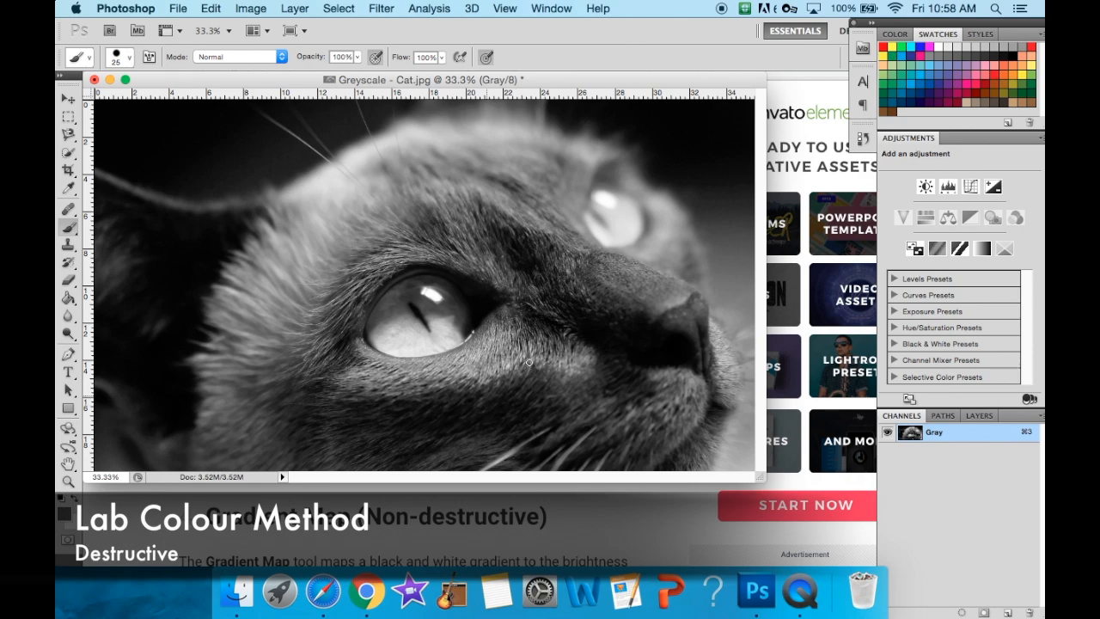
- Save the Lab-converted photo on the Desktop as a JPEG named "Lab Colour Method - Cat.jpg"
{"action": "left_click", "coordinate": [176, 7]}
{"action": "left_click", "coordinate": [230, 242]}
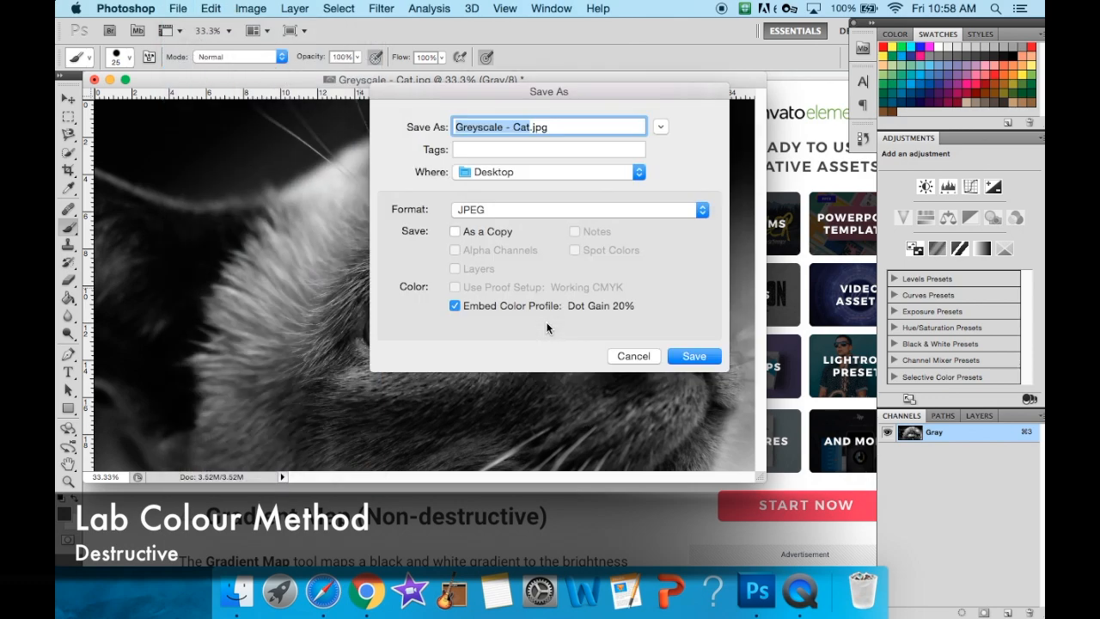
{"action": "left_click", "coordinate": [371, 527]}
{"action": "left_click", "coordinate": [756, 591]}
{"action": "key", "text": "Left"}
{"action": "key", "text": "Right"}
{"action": "key", "text": "Right"}
{"action": "key", "text": "BackSpace"}
{"action": "key", "text": "BackSpace"}
{"action": "key", "text": "BackSpace"}
{"action": "key", "text": "BackSpace"}
{"action": "key", "text": "BackSpace"}
{"action": "key", "text": "BackSpace"}
{"action": "key", "text": "BackSpace"}
{"action": "key", "text": "BackSpace"}
{"action": "key", "text": "BackSpace"}
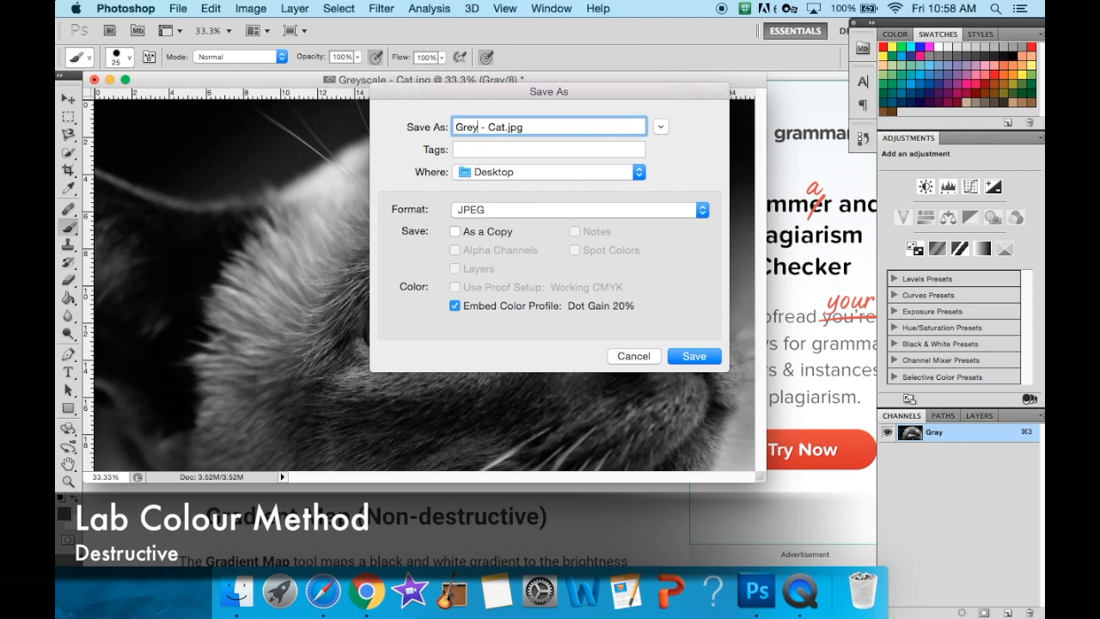
{"action": "type", "text": "Lab Colour Method"}
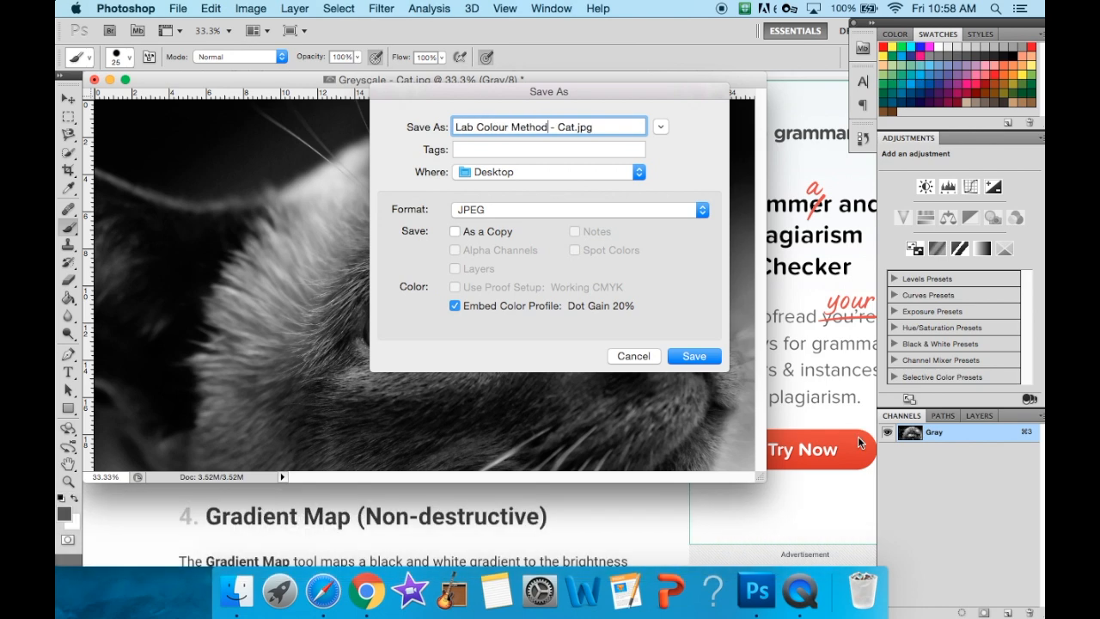
{"action": "left_click", "coordinate": [690, 358]}
{"action": "left_click", "coordinate": [641, 180]}
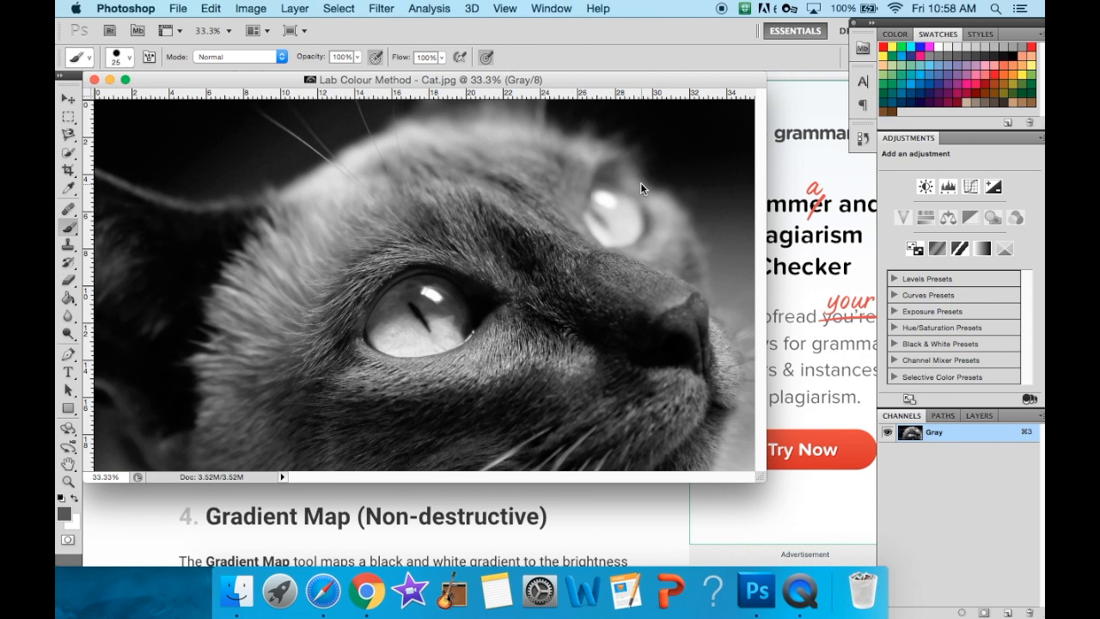
- Step back through the history to restore the RGB colour photo, and display its layers
{"action": "left_click", "coordinate": [210, 8]}
{"action": "left_click", "coordinate": [258, 57]}
{"action": "left_click", "coordinate": [211, 8]}
{"action": "left_click", "coordinate": [230, 58]}
{"action": "left_click", "coordinate": [211, 8]}
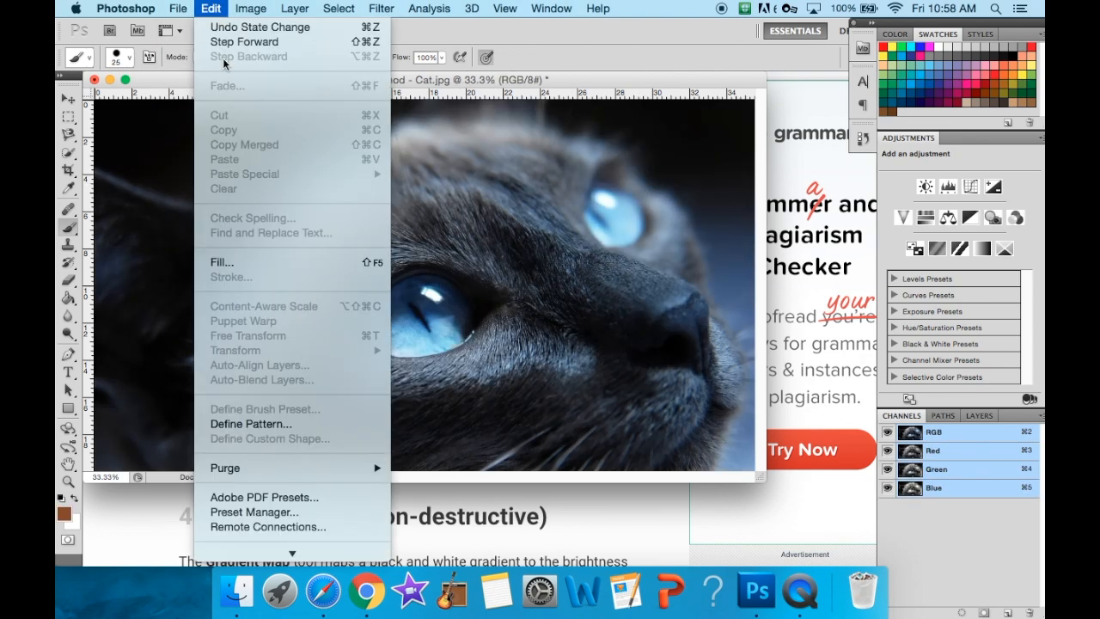
{"action": "mouse_move", "coordinate": [252, 8]}
{"action": "left_click", "coordinate": [976, 420]}
{"action": "left_click", "coordinate": [978, 416]}
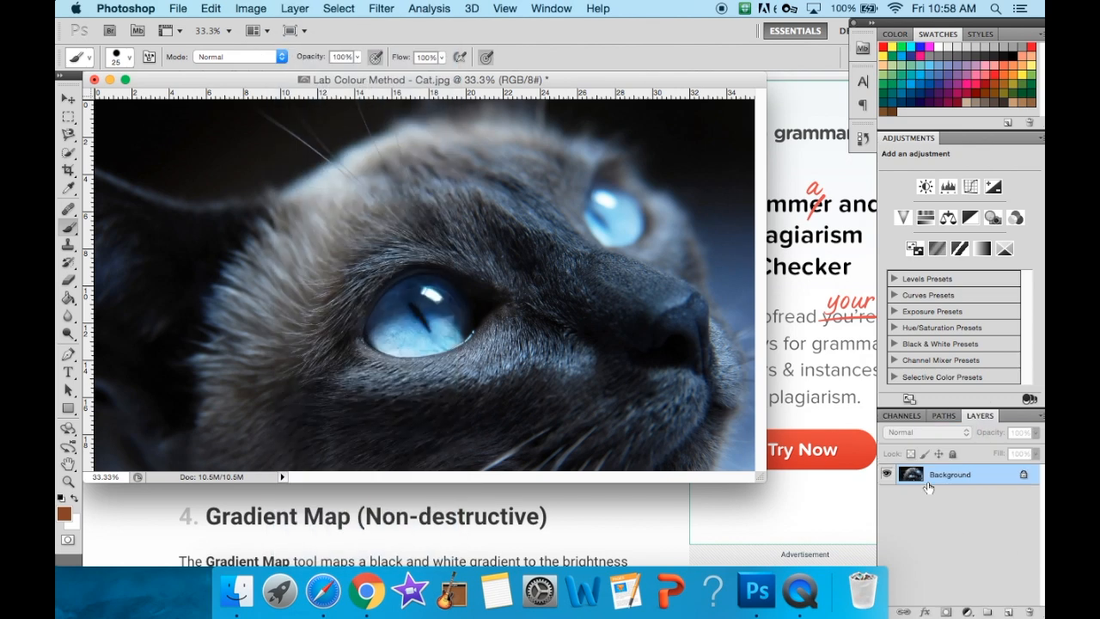
- Read the Gradient Map section in Chrome, and reset the foreground and background colours to black and white in Photoshop
{"action": "left_click", "coordinate": [506, 516]}
{"action": "scroll", "coordinate": [506, 516], "scroll_direction": "down", "scroll_amount": 5}
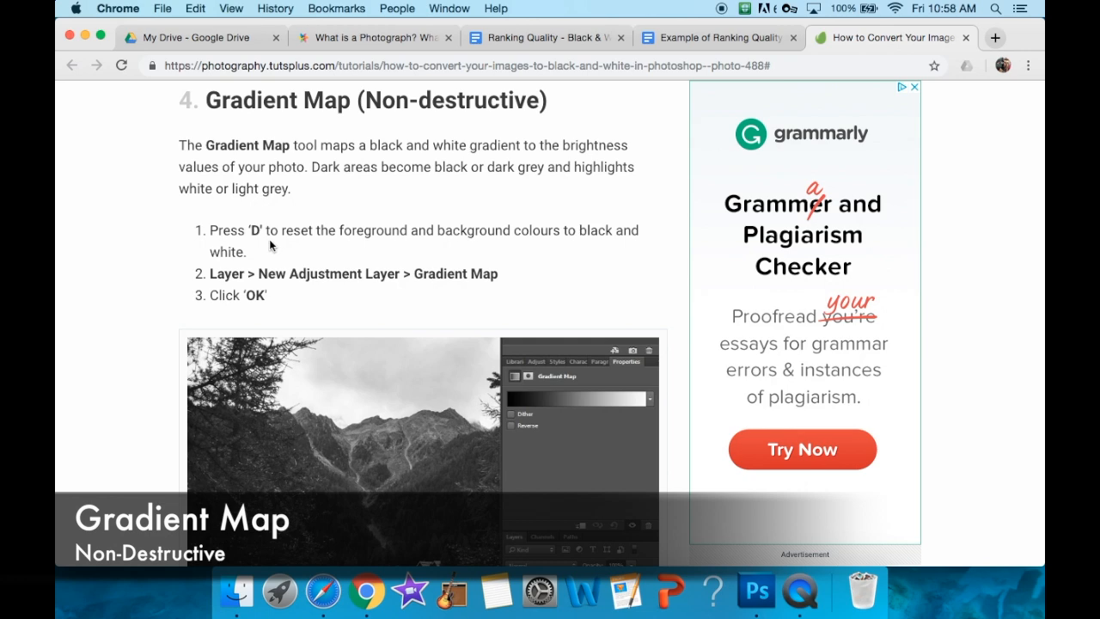
{"action": "scroll", "coordinate": [317, 248], "scroll_direction": "down", "scroll_amount": 1}
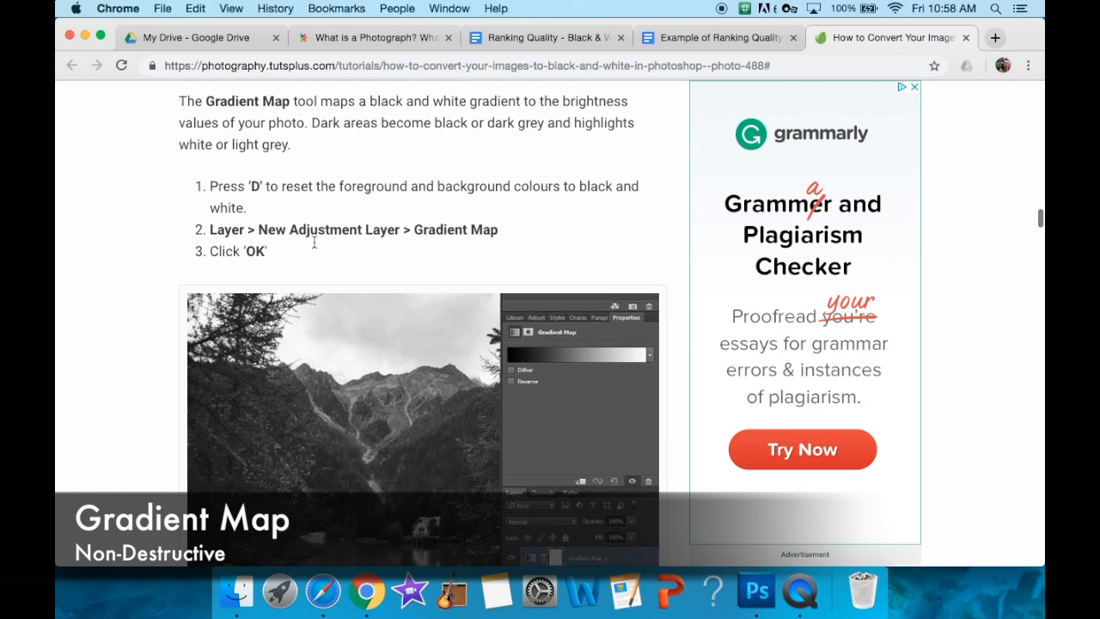
{"action": "left_click", "coordinate": [760, 591]}
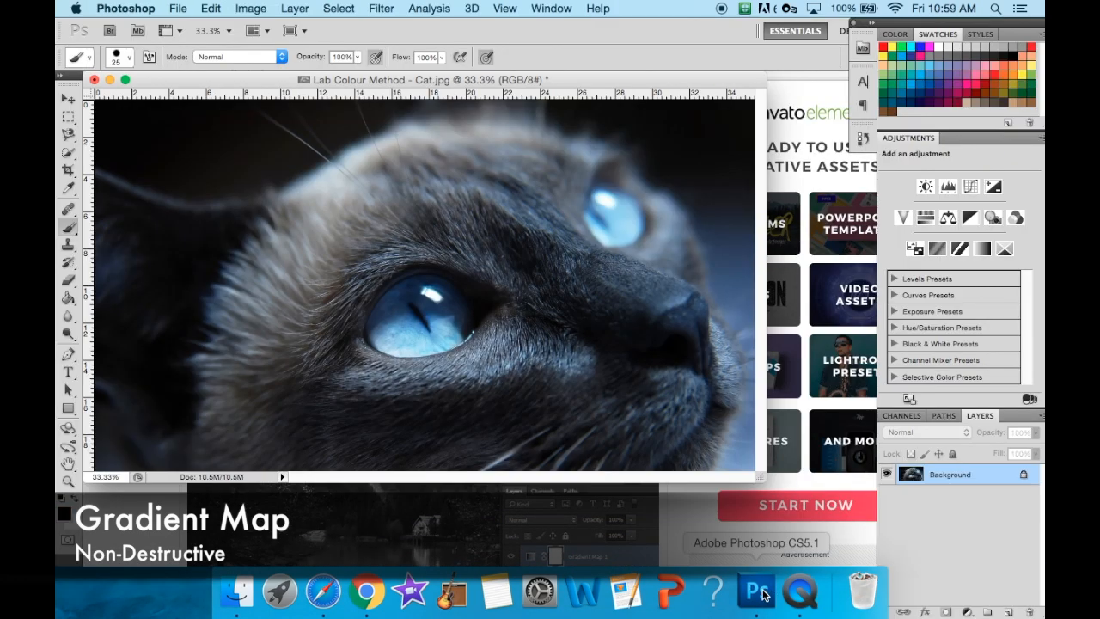
{"action": "left_click", "coordinate": [134, 533]}
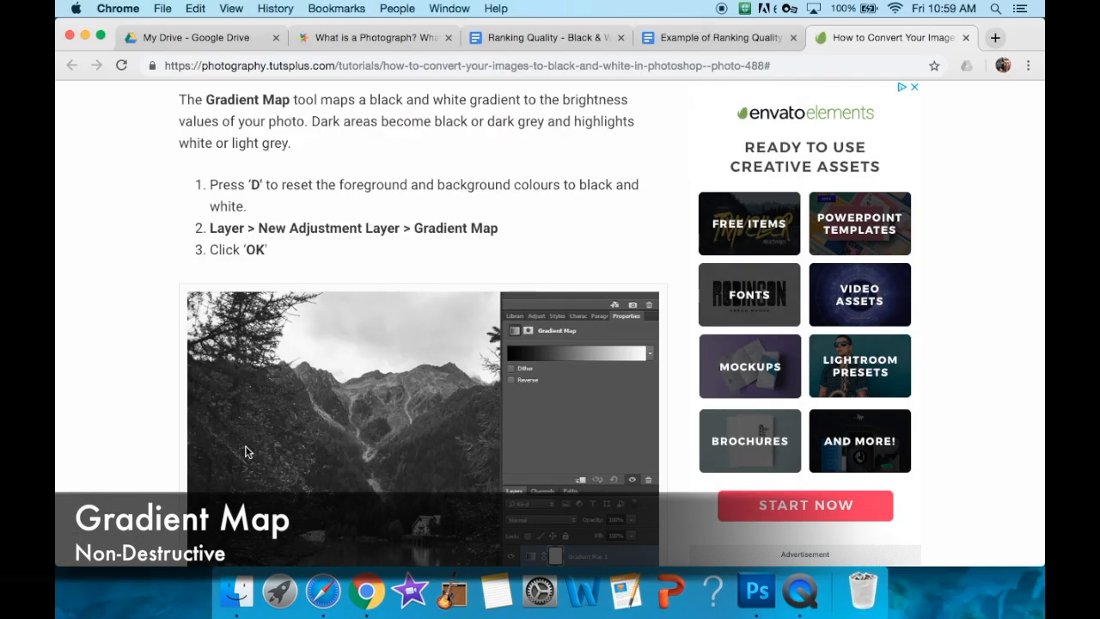
{"action": "left_click", "coordinate": [756, 591]}
{"action": "left_click", "coordinate": [295, 8]}
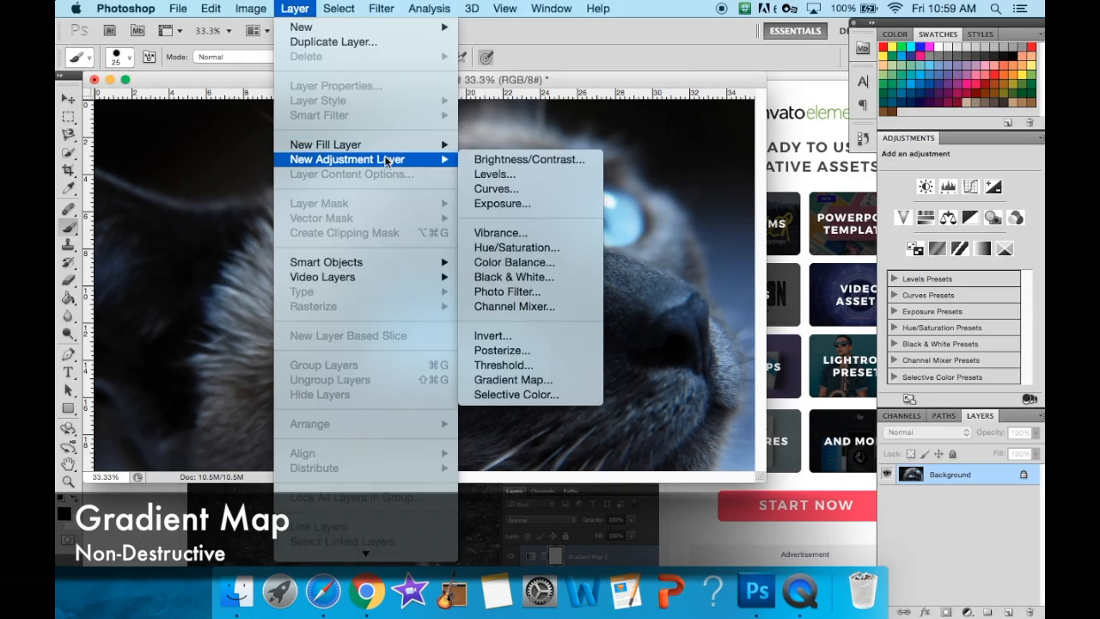
{"action": "left_click", "coordinate": [516, 282]}
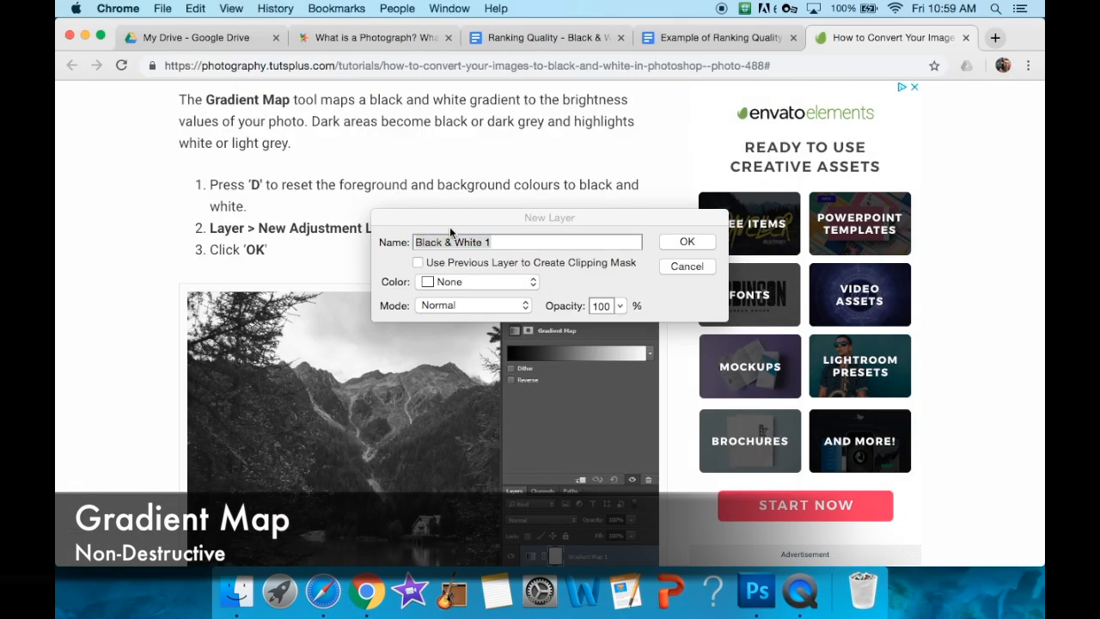
{"action": "left_click_drag", "start_coordinate": [450, 226], "coordinate": [461, 228]}
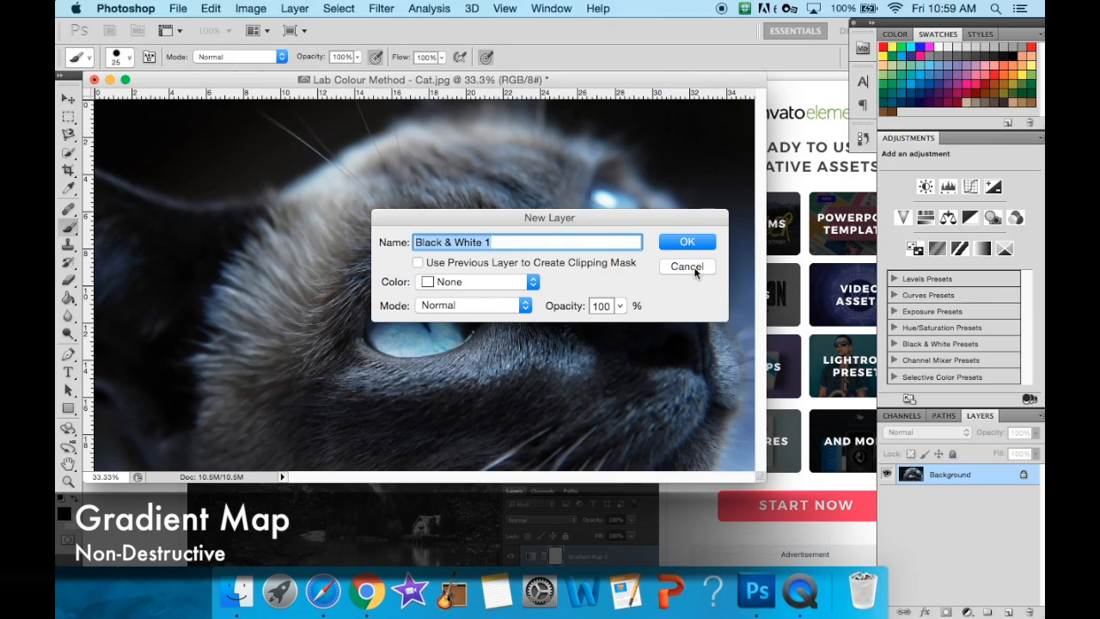
{"action": "left_click", "coordinate": [693, 269]}
- Add a Gradient Map adjustment layer above the cat photo, and toggle its visibility to compare the result with the original
{"action": "left_click", "coordinate": [295, 8]}
{"action": "mouse_move", "coordinate": [381, 159]}
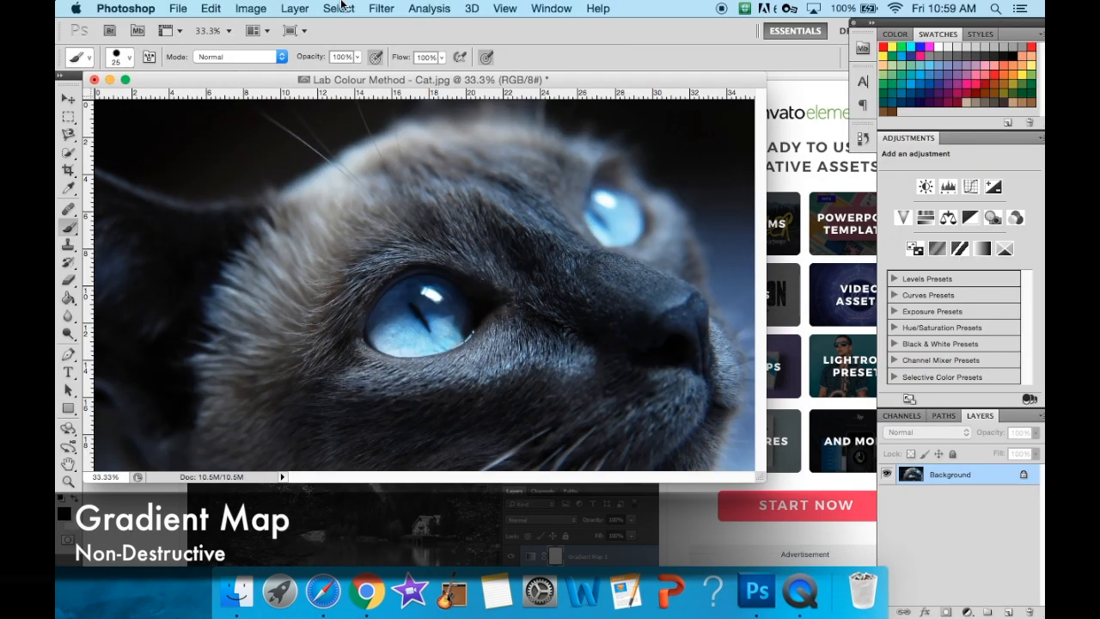
{"action": "left_click", "coordinate": [295, 8]}
{"action": "mouse_move", "coordinate": [429, 160]}
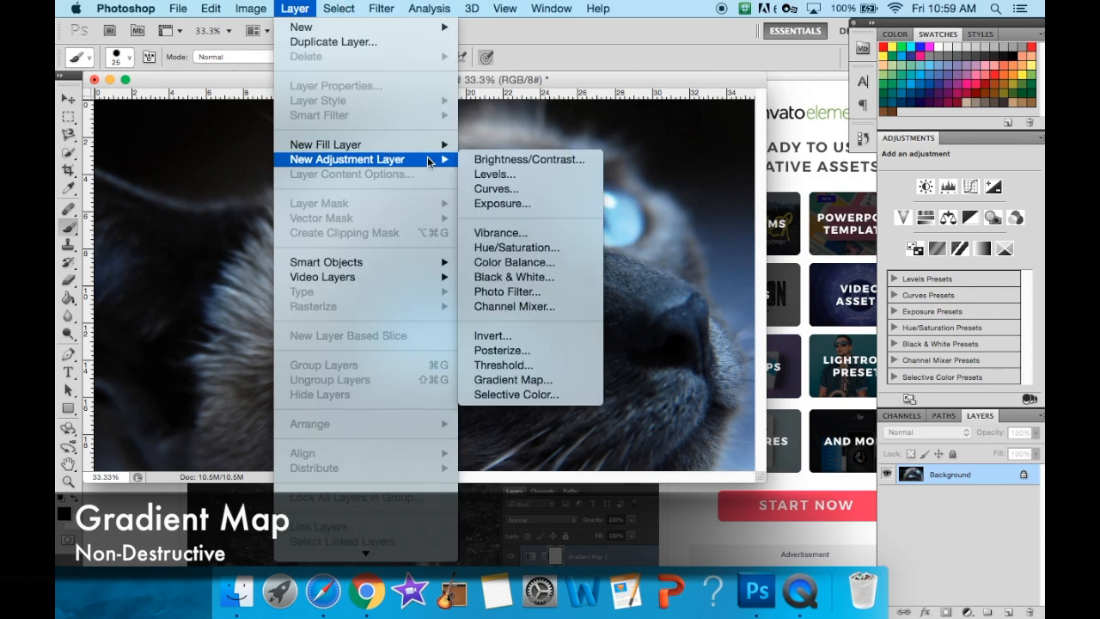
{"action": "left_click", "coordinate": [553, 382]}
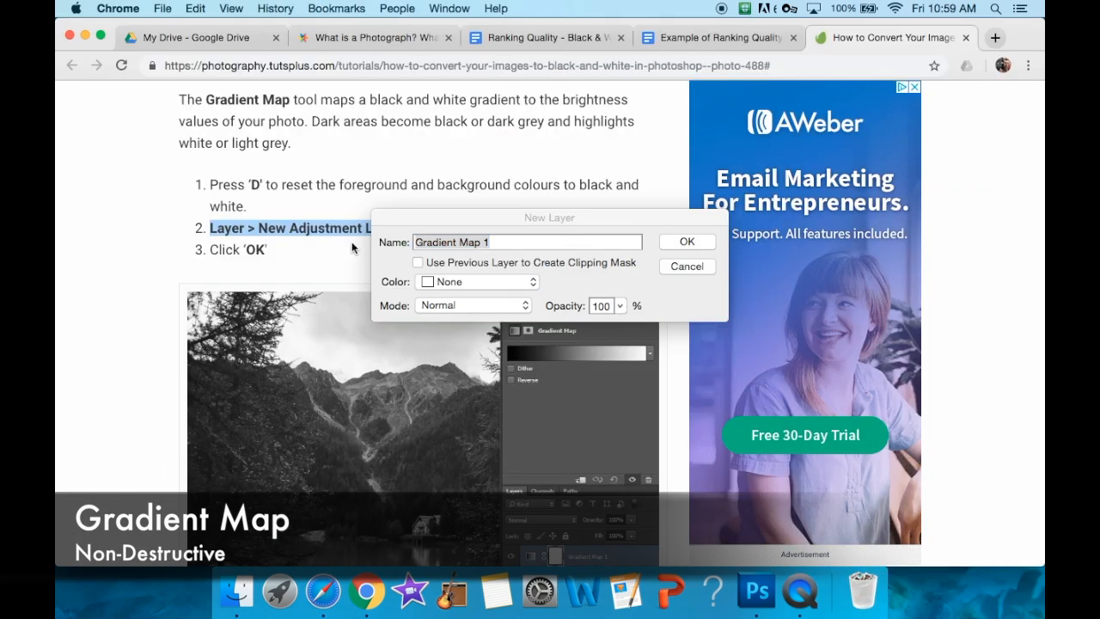
{"action": "left_click", "coordinate": [692, 243]}
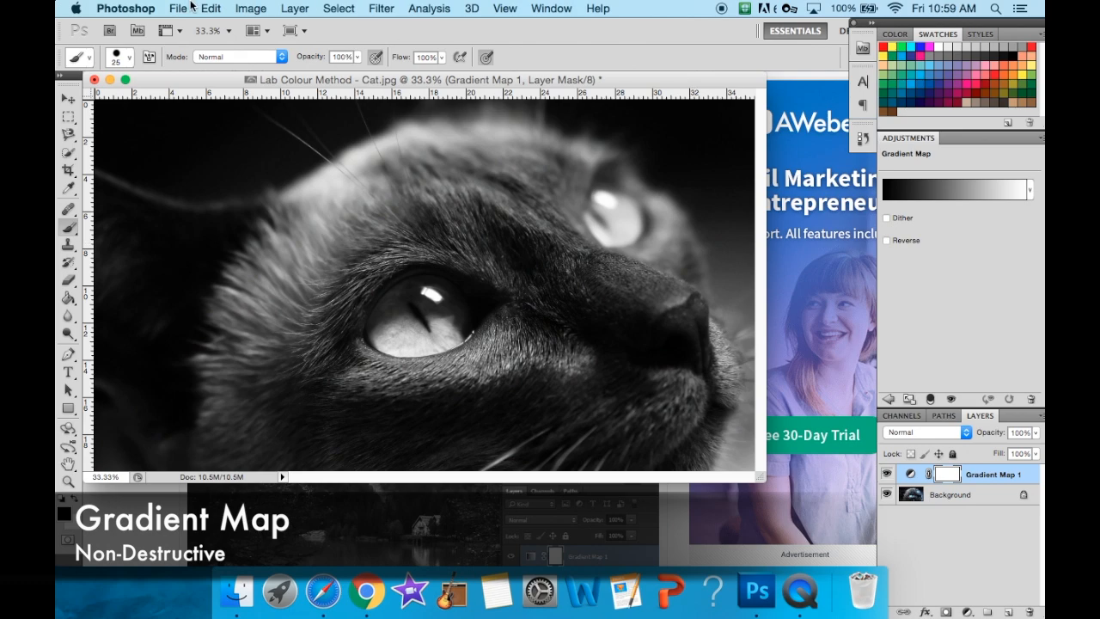
{"action": "left_click", "coordinate": [887, 474]}
{"action": "left_click", "coordinate": [887, 473]}
- Save the gradient-mapped photo on the Desktop as a JPEG named "Gradient Map - Cat"
{"action": "left_click", "coordinate": [178, 8]}
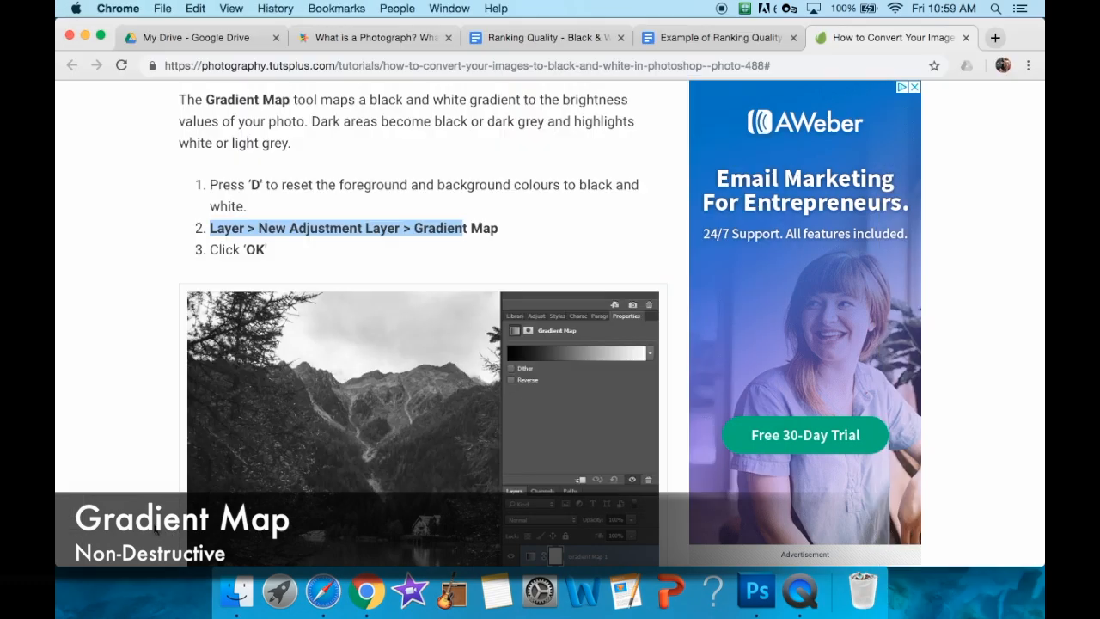
{"action": "scroll", "coordinate": [290, 130], "scroll_direction": "up", "scroll_amount": 3}
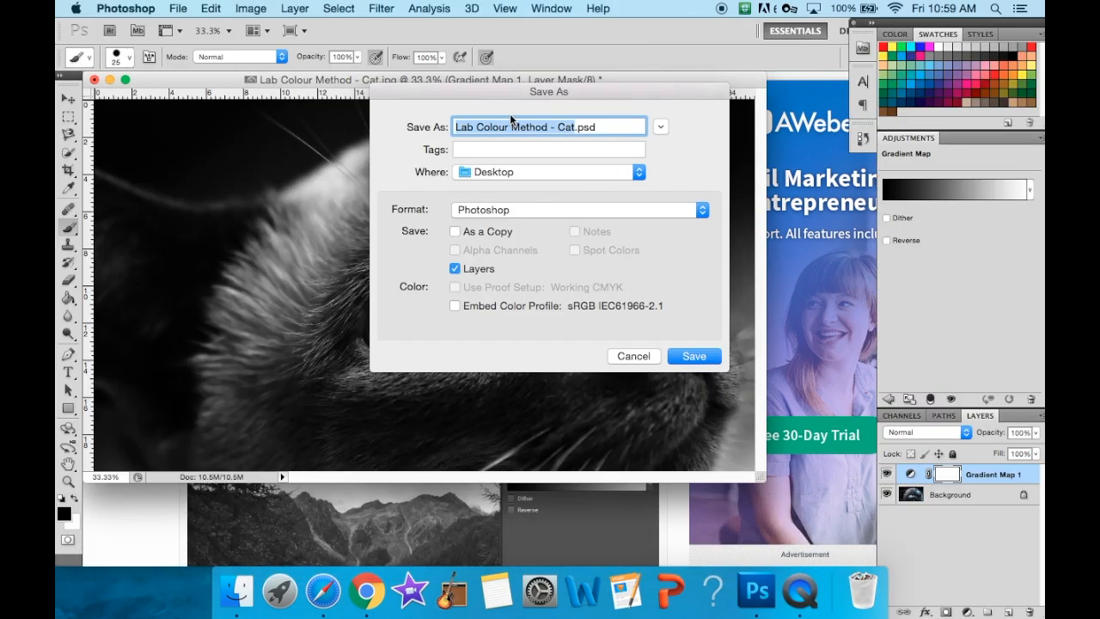
{"action": "left_click_drag", "start_coordinate": [550, 127], "coordinate": [413, 129]}
{"action": "type", "text": "Gradient Map"}
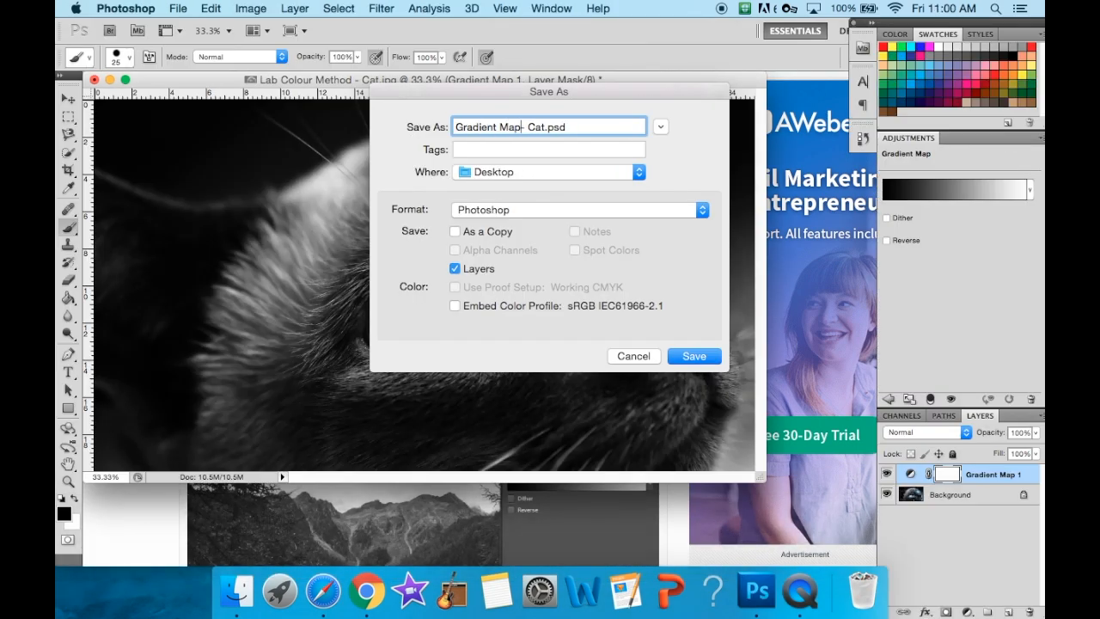
{"action": "left_click", "coordinate": [635, 209]}
{"action": "scroll", "coordinate": [582, 308], "scroll_direction": "down", "scroll_amount": 2}
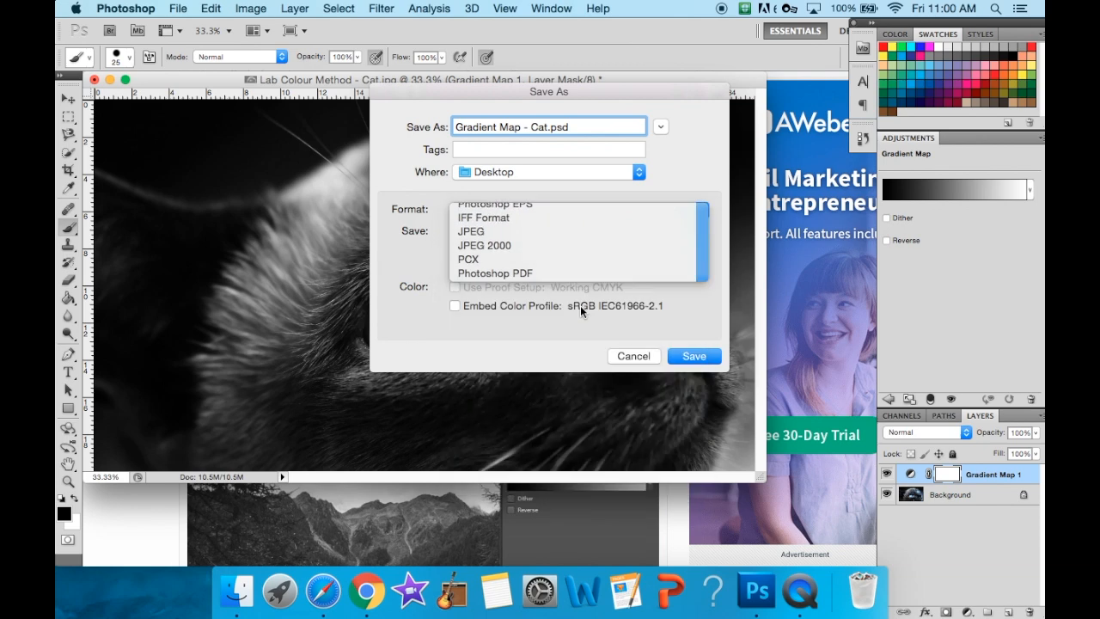
{"action": "left_click", "coordinate": [580, 305]}
{"action": "left_click", "coordinate": [695, 356]}
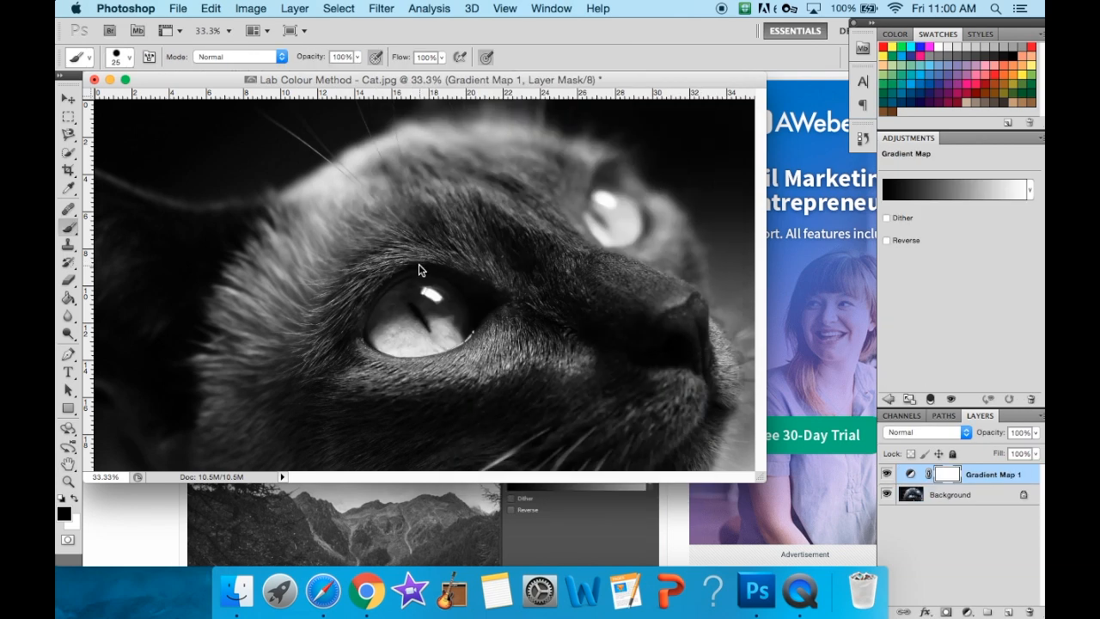
- Step back through the history to remove the Gradient Map adjustment layer
{"action": "left_click", "coordinate": [210, 8]}
{"action": "left_click", "coordinate": [228, 55]}
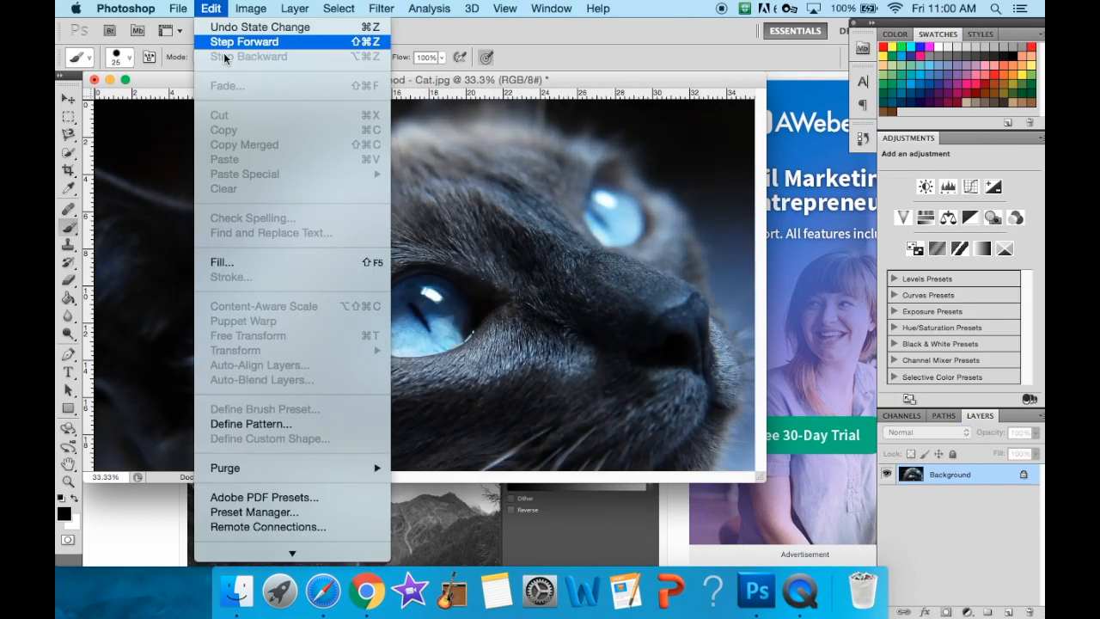
{"action": "key", "text": "Escape"}
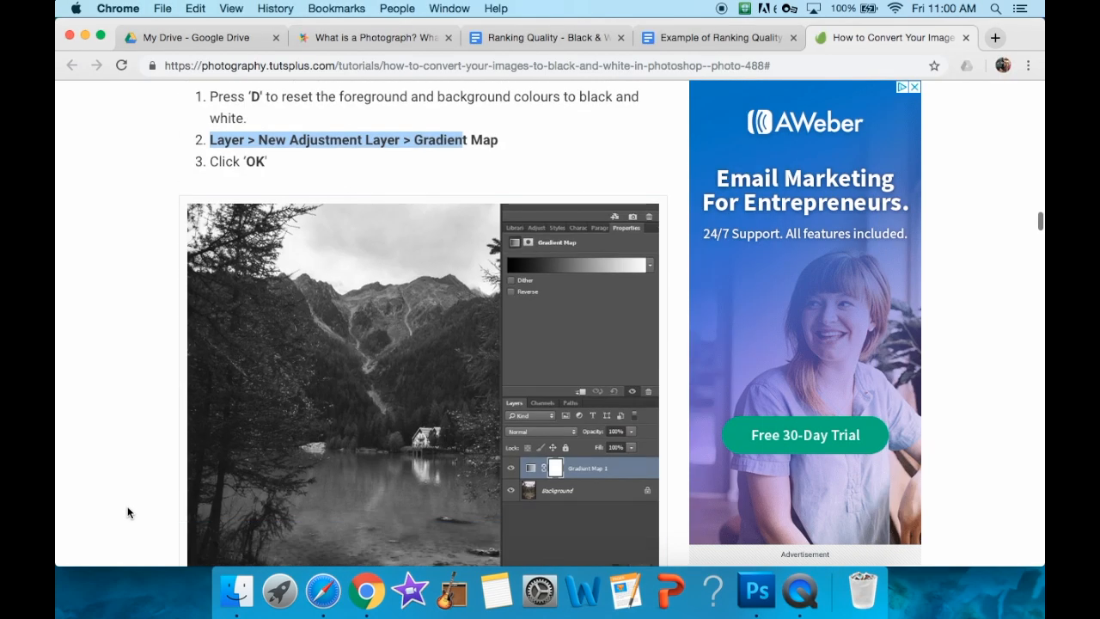
- Read the Channel Mixer section in Chrome, and start a new Channel Mixer adjustment layer in Photoshop
{"action": "scroll", "coordinate": [127, 506], "scroll_direction": "down", "scroll_amount": 10}
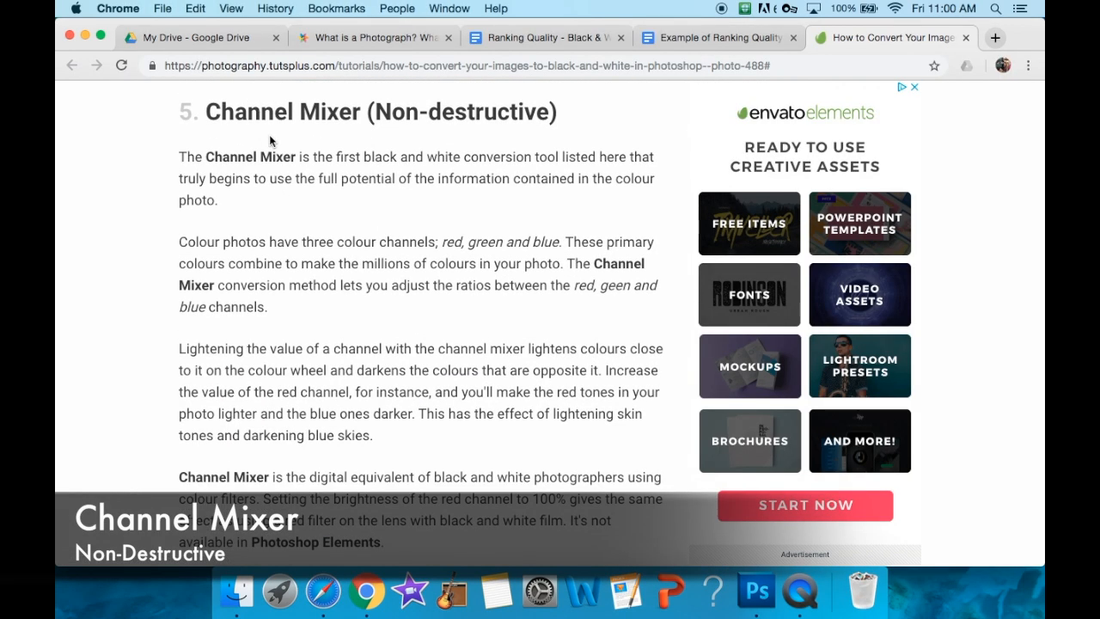
{"action": "scroll", "coordinate": [274, 215], "scroll_direction": "down", "scroll_amount": 5}
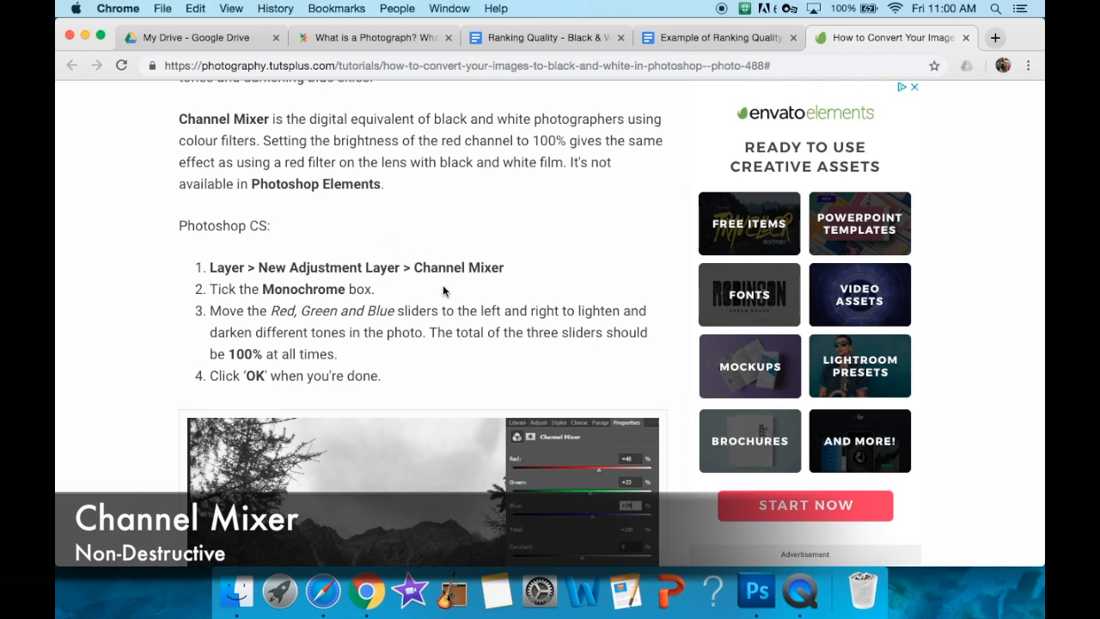
{"action": "scroll", "coordinate": [451, 285], "scroll_direction": "down", "scroll_amount": 3}
{"action": "left_click", "coordinate": [801, 591]}
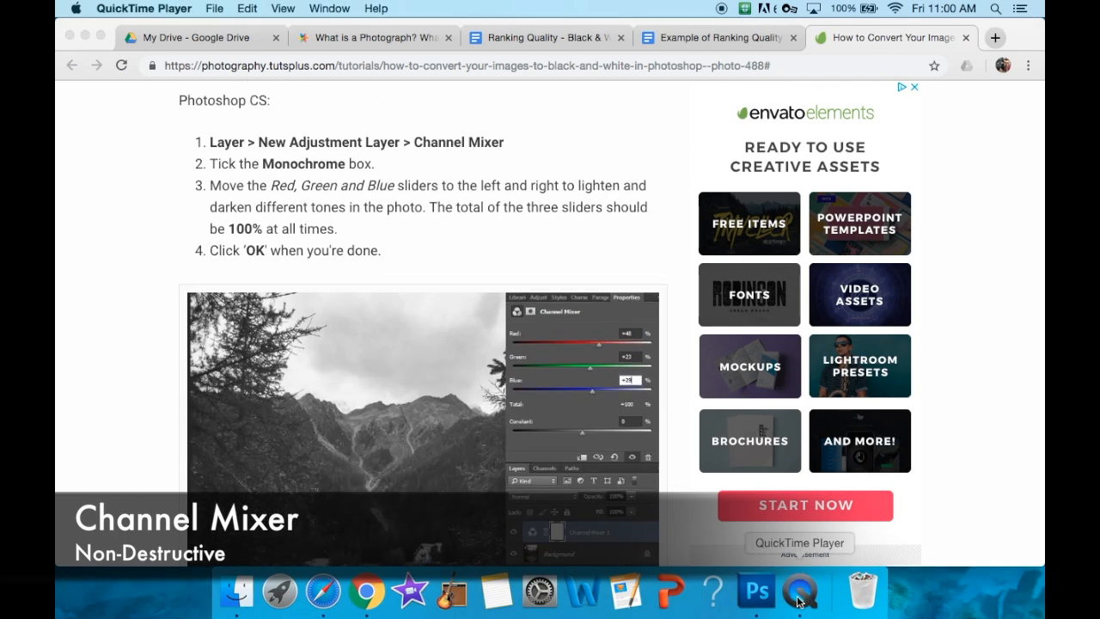
{"action": "left_click", "coordinate": [757, 592]}
{"action": "left_click", "coordinate": [306, 8]}
{"action": "mouse_move", "coordinate": [387, 157]}
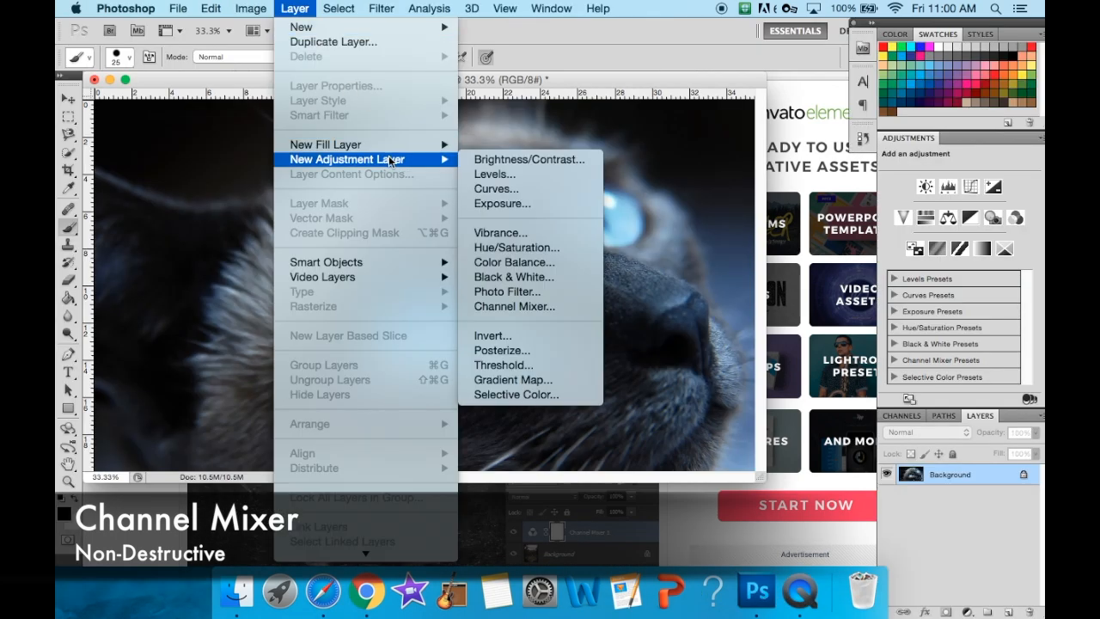
{"action": "left_click", "coordinate": [534, 310]}
- Check the tutorial's Channel Mixer steps in Chrome, and create the adjustment layer in Photoshop using the previous layer for a clipping mask
{"action": "left_click", "coordinate": [367, 592]}
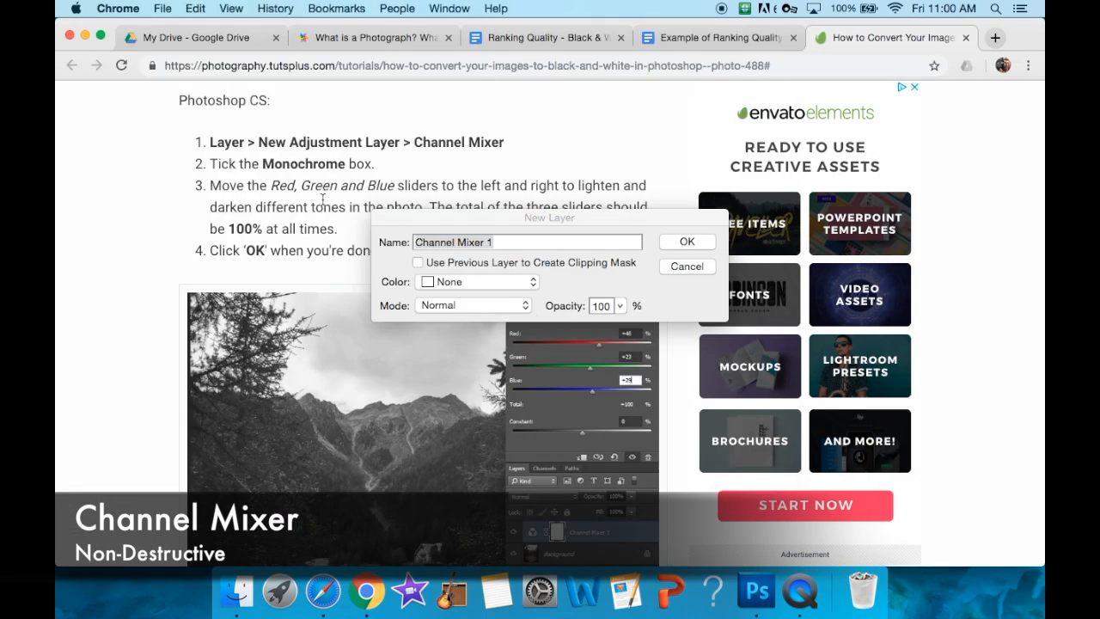
{"action": "scroll", "coordinate": [323, 204], "scroll_direction": "down", "scroll_amount": 1}
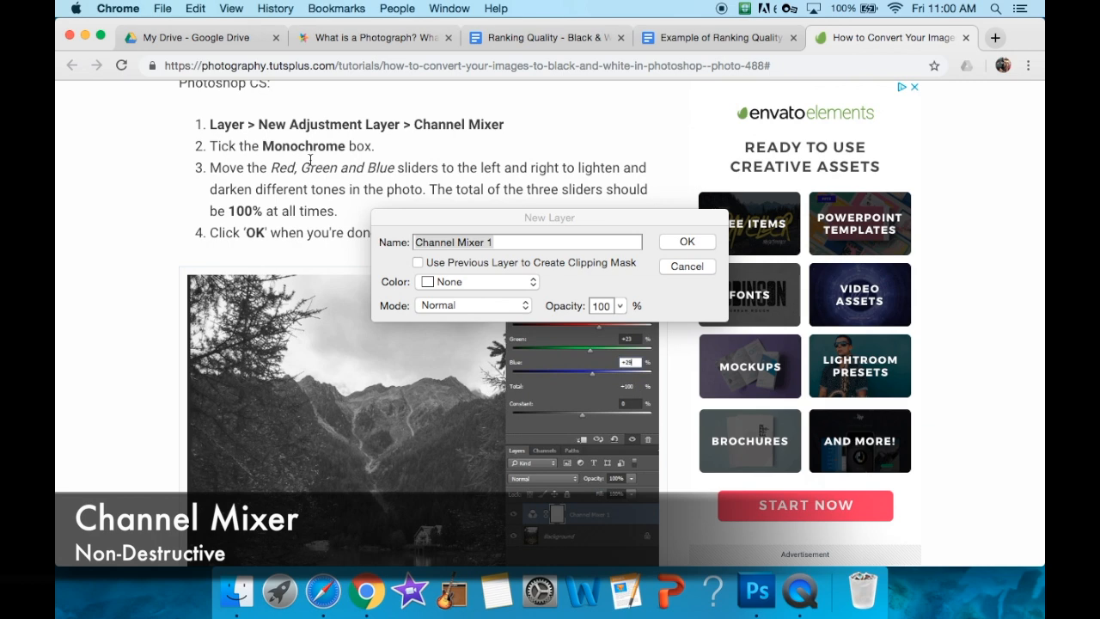
{"action": "left_click", "coordinate": [603, 266]}
{"action": "left_click", "coordinate": [485, 282]}
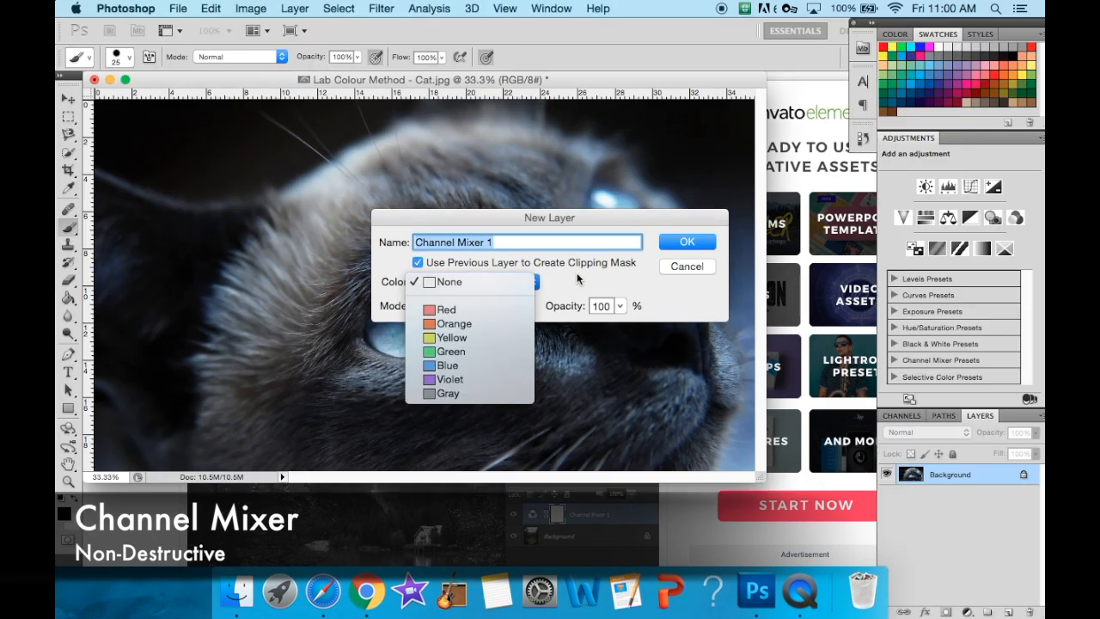
{"action": "left_click", "coordinate": [564, 273]}
{"action": "left_click", "coordinate": [524, 306]}
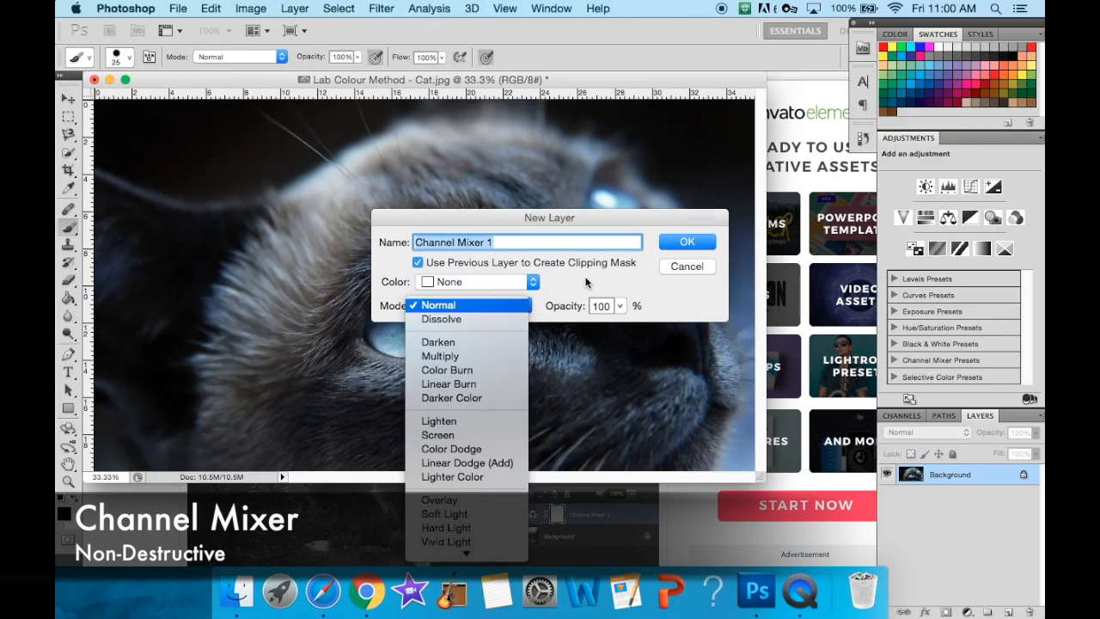
{"action": "left_click", "coordinate": [587, 283]}
{"action": "left_click", "coordinate": [677, 242]}
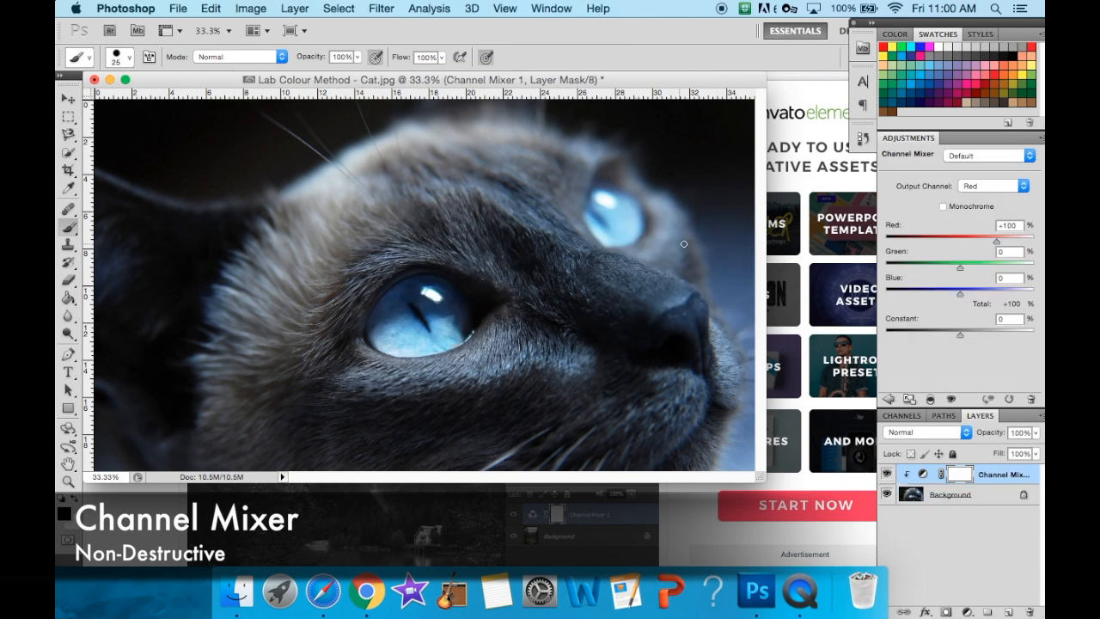
- Make the Channel Mixer output Monochrome, and check the tutorial's slider instruction in Chrome before returning to Photoshop
{"action": "left_click", "coordinate": [944, 209]}
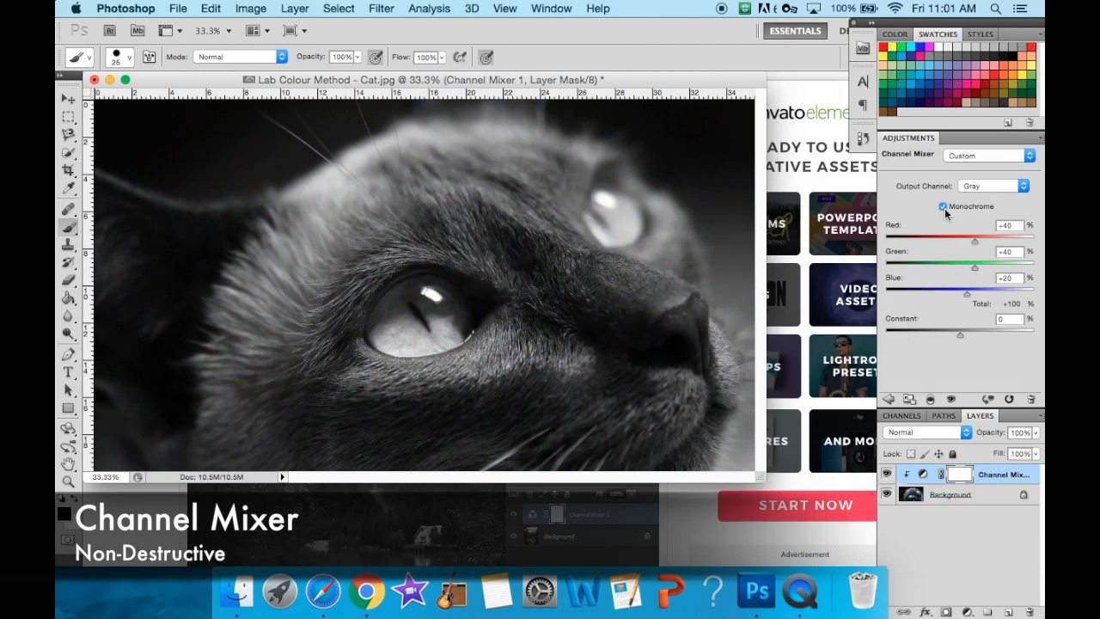
{"action": "left_click", "coordinate": [145, 544]}
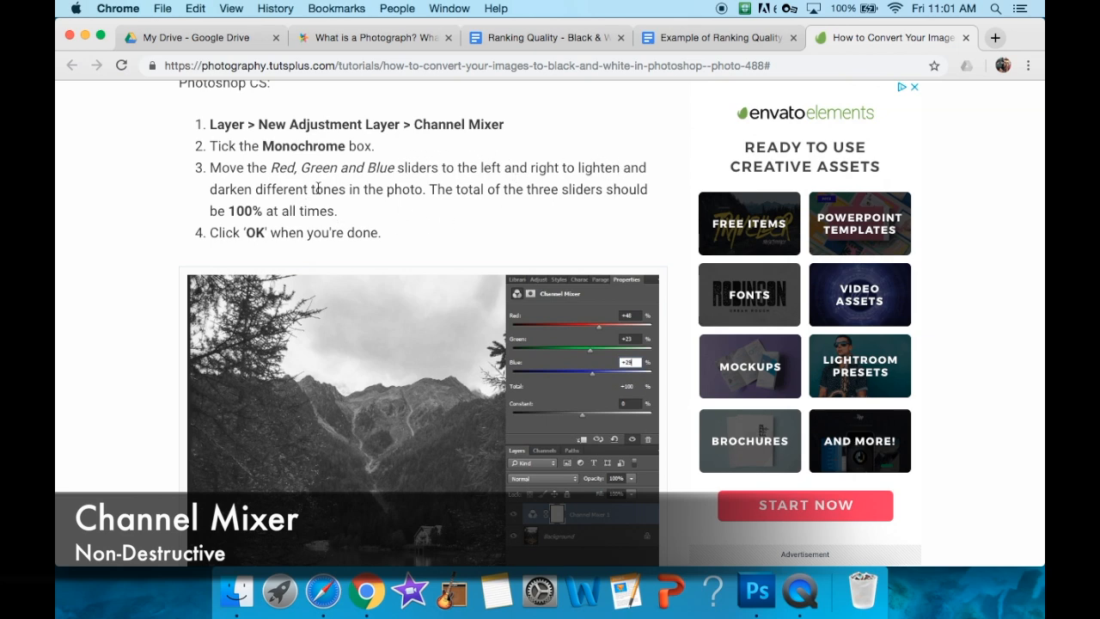
{"action": "left_click", "coordinate": [757, 591]}
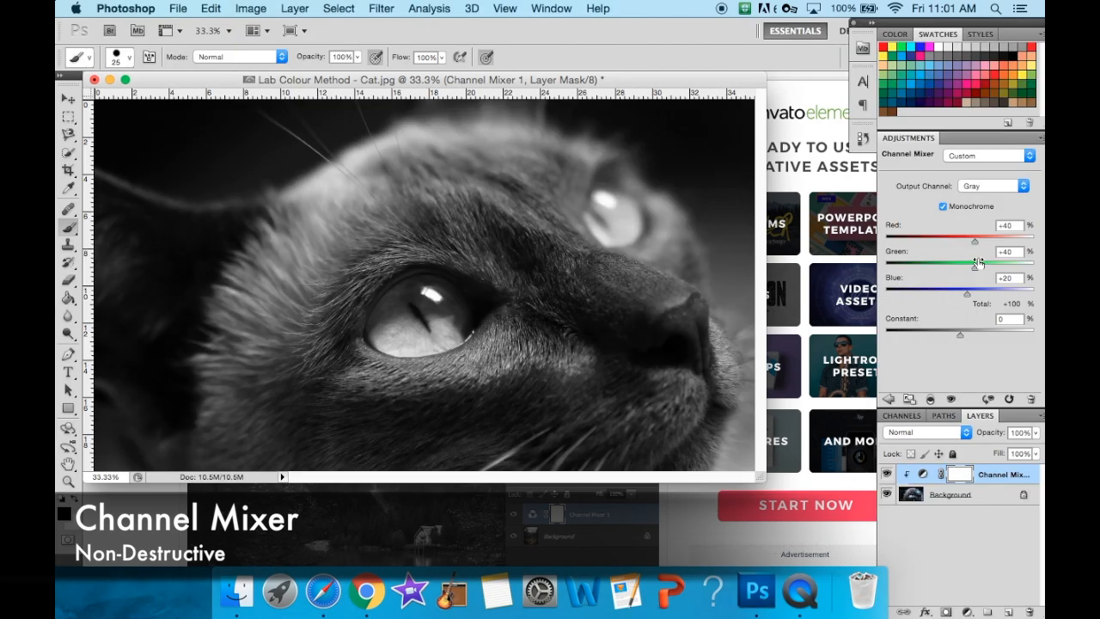
- Set the Channel Mixer adjustment to Red +39% and Green +72%
{"action": "left_click_drag", "start_coordinate": [977, 240], "coordinate": [985, 272]}
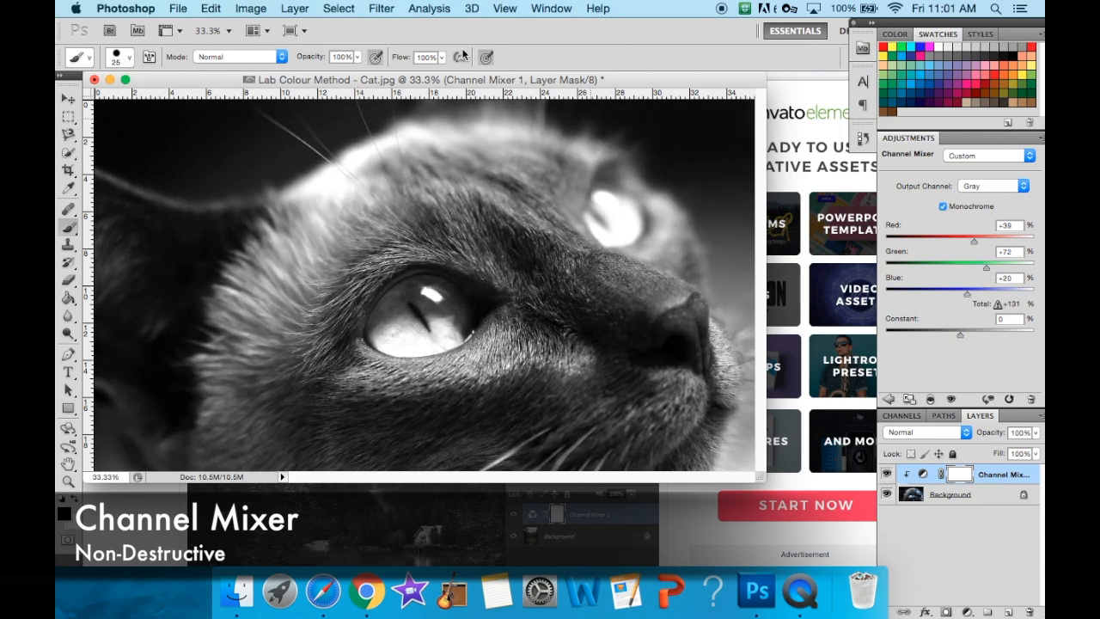
- Check the method's heading in Chrome, and save the image from Photoshop as a JPEG named "Channel Mixer - Cat"
{"action": "left_click", "coordinate": [175, 9]}
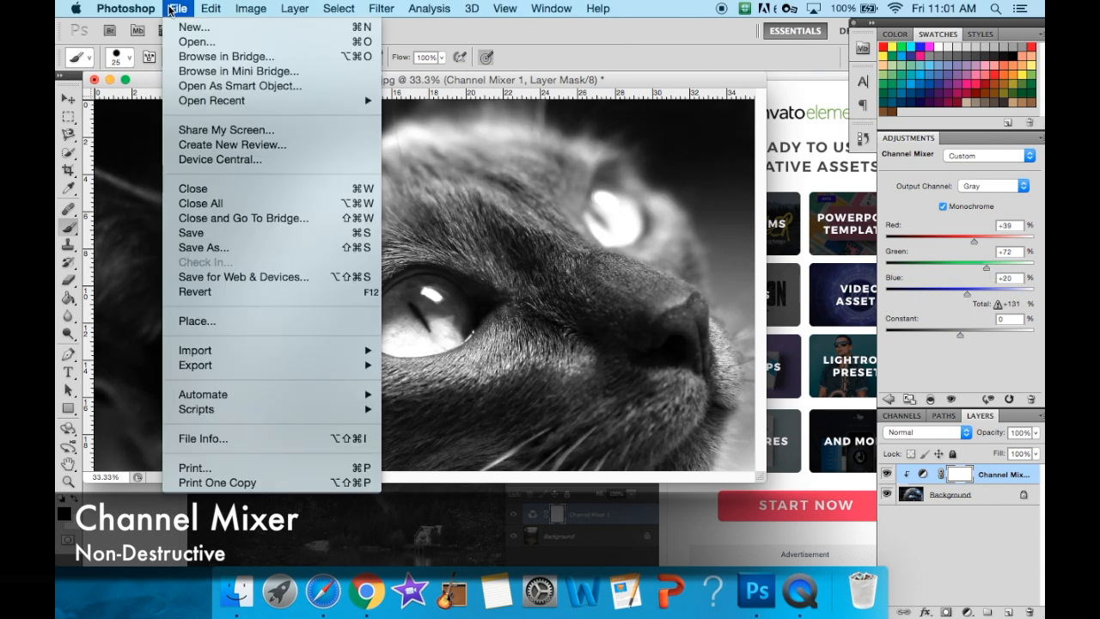
{"action": "left_click", "coordinate": [273, 247]}
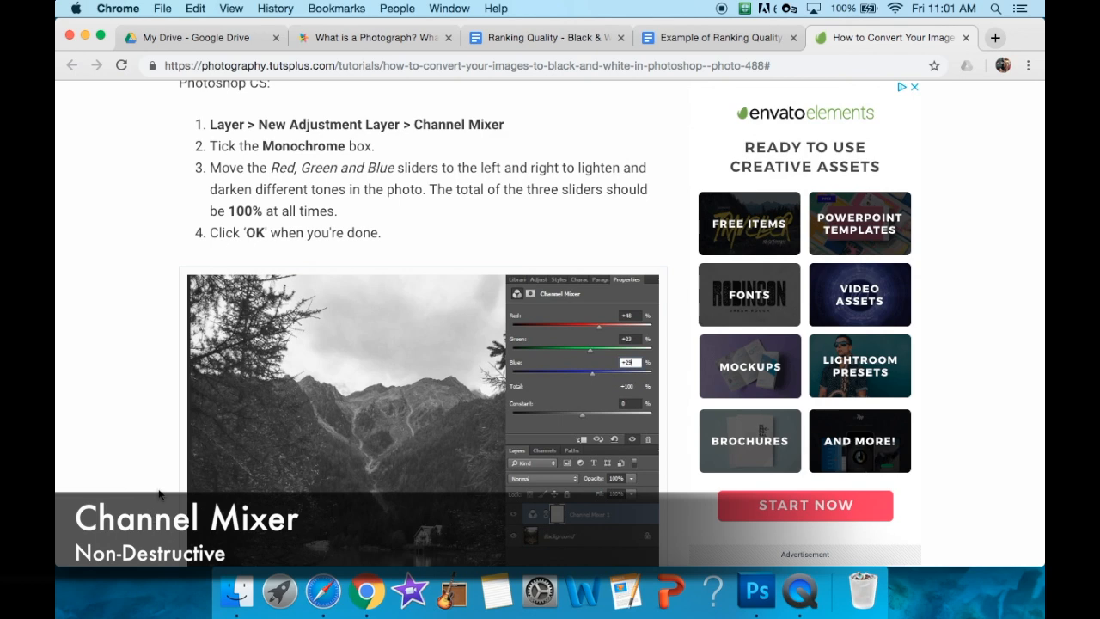
{"action": "scroll", "coordinate": [275, 104], "scroll_direction": "up", "scroll_amount": 5}
{"action": "scroll", "coordinate": [275, 104], "scroll_direction": "up", "scroll_amount": 3}
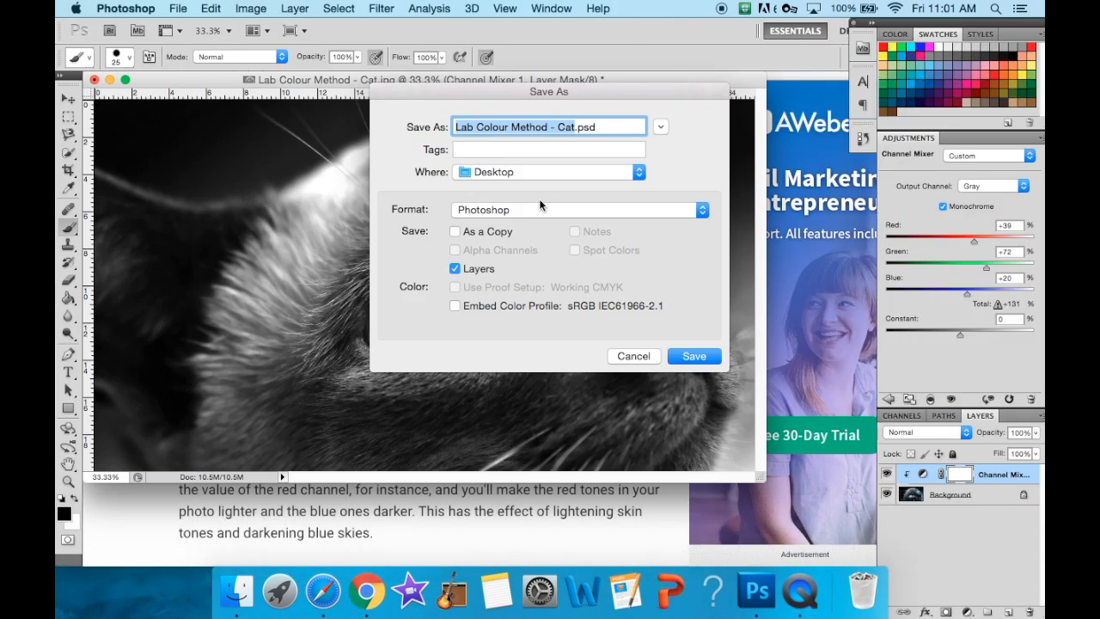
{"action": "left_click", "coordinate": [571, 128]}
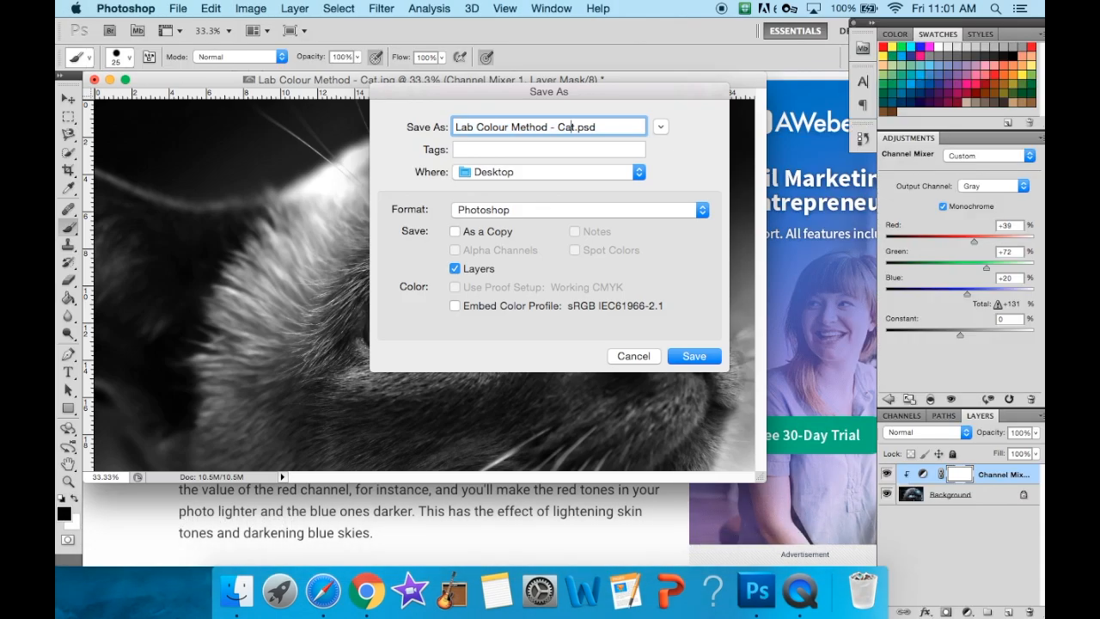
{"action": "key", "text": "BackSpace"}
{"action": "key", "text": "BackSpace"}
{"action": "key", "text": "BackSpace"}
{"action": "key", "text": "BackSpace"}
{"action": "key", "text": "BackSpace"}
{"action": "key", "text": "BackSpace"}
{"action": "key", "text": "BackSpace"}
{"action": "key", "text": "BackSpace"}
{"action": "key", "text": "BackSpace"}
{"action": "key", "text": "BackSpace"}
{"action": "key", "text": "BackSpace"}
{"action": "key", "text": "BackSpace"}
{"action": "key", "text": "BackSpace"}
{"action": "key", "text": "BackSpace"}
{"action": "key", "text": "BackSpace"}
{"action": "key", "text": "BackSpace"}
{"action": "key", "text": "BackSpace"}
{"action": "key", "text": "BackSpace"}
{"action": "type", "text": "Channel "}
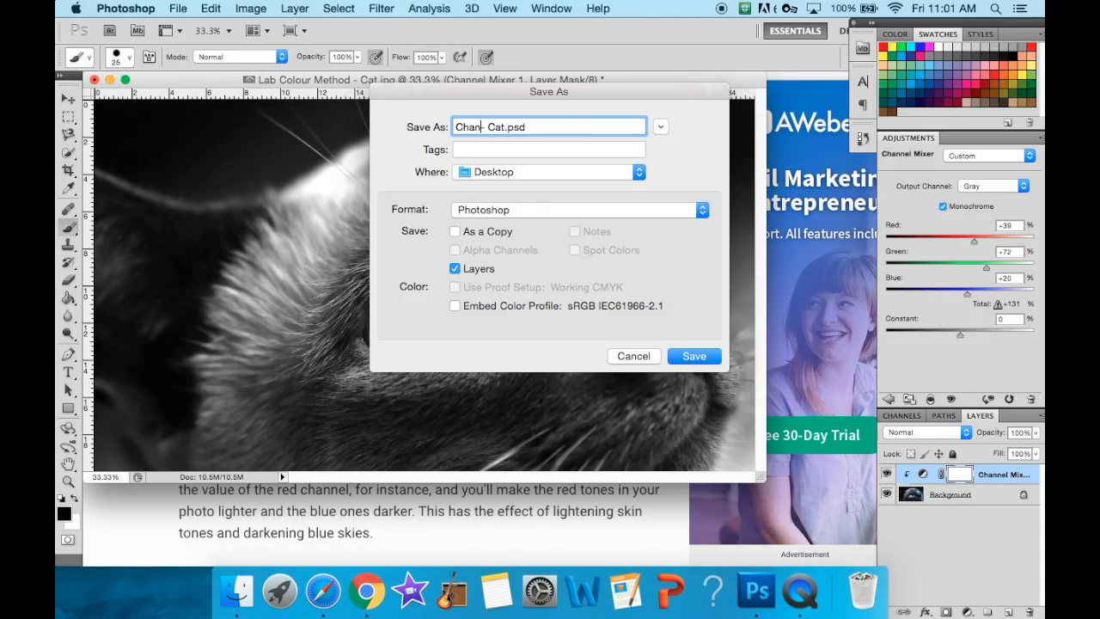
{"action": "type", "text": "Mixer"}
{"action": "left_click", "coordinate": [614, 210]}
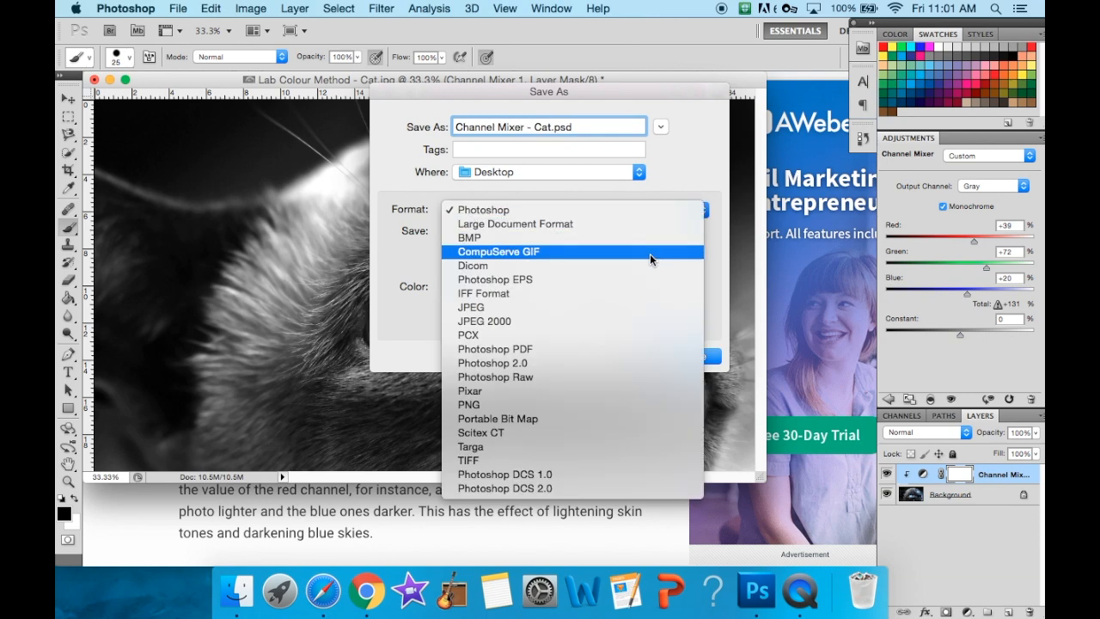
{"action": "left_click", "coordinate": [616, 290]}
{"action": "key", "text": "Return"}
{"action": "key", "text": "Return"}
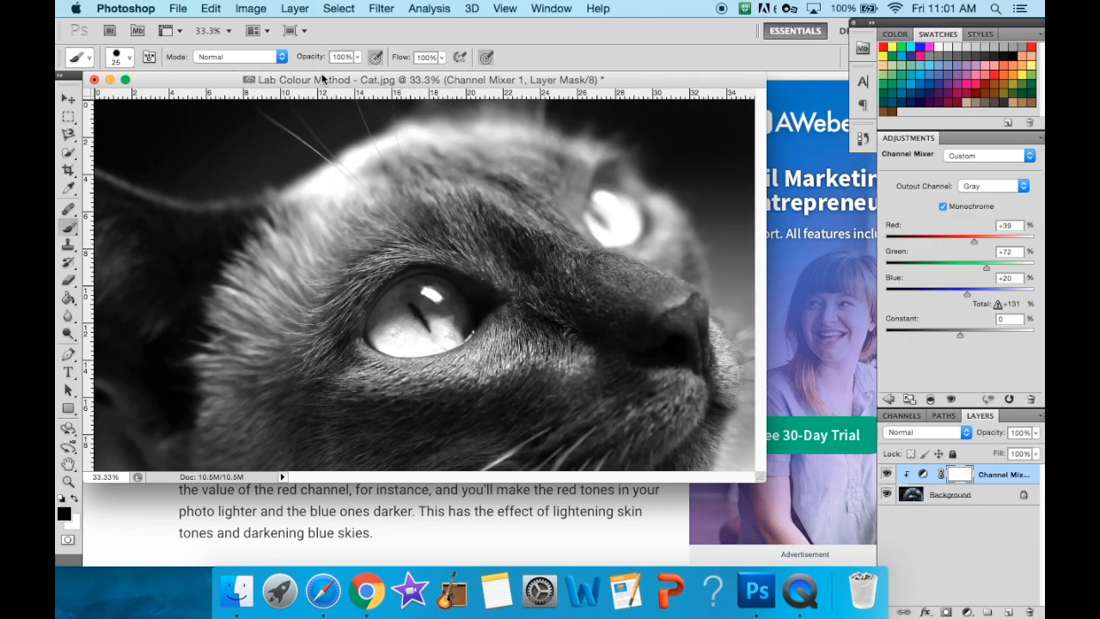
- Step back through the history to remove the Channel Mixer adjustment layer
{"action": "left_click", "coordinate": [209, 7]}
{"action": "mouse_move", "coordinate": [176, 8]}
{"action": "left_click", "coordinate": [239, 61]}
{"action": "left_click", "coordinate": [212, 8]}
{"action": "left_click", "coordinate": [232, 56]}
- Read the Twin Hue/Saturation Method section in Chrome, and add a Hue/Saturation adjustment layer in Photoshop
{"action": "left_click", "coordinate": [141, 537]}
{"action": "scroll", "coordinate": [380, 439], "scroll_direction": "down", "scroll_amount": 15}
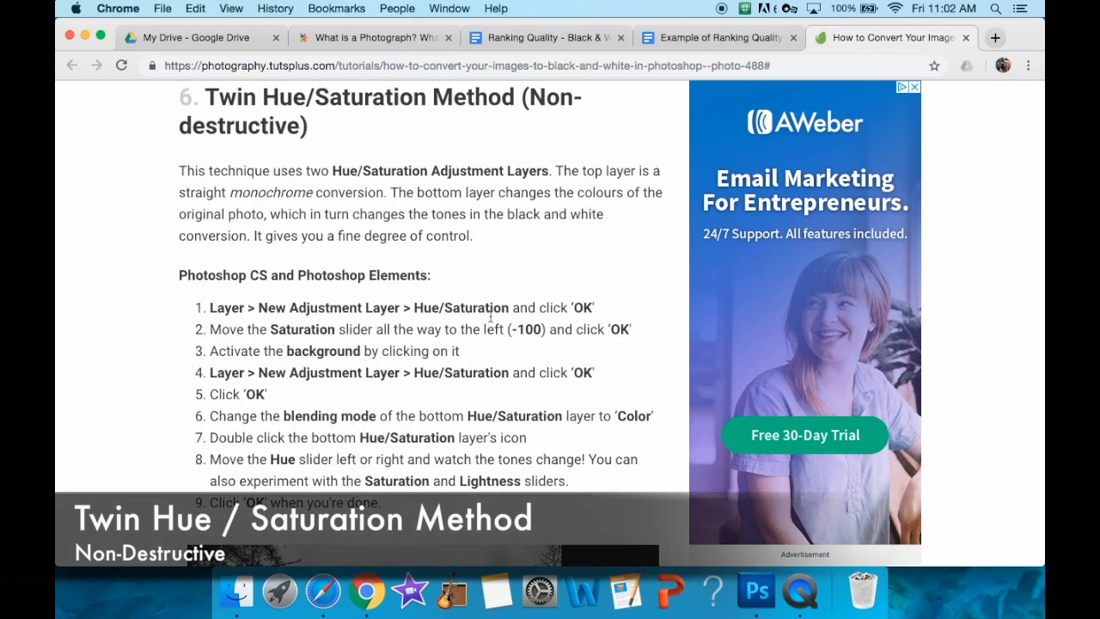
{"action": "left_click", "coordinate": [756, 591]}
{"action": "left_click", "coordinate": [314, 8]}
{"action": "mouse_move", "coordinate": [373, 161]}
{"action": "left_click", "coordinate": [554, 247]}
{"action": "left_click", "coordinate": [692, 247]}
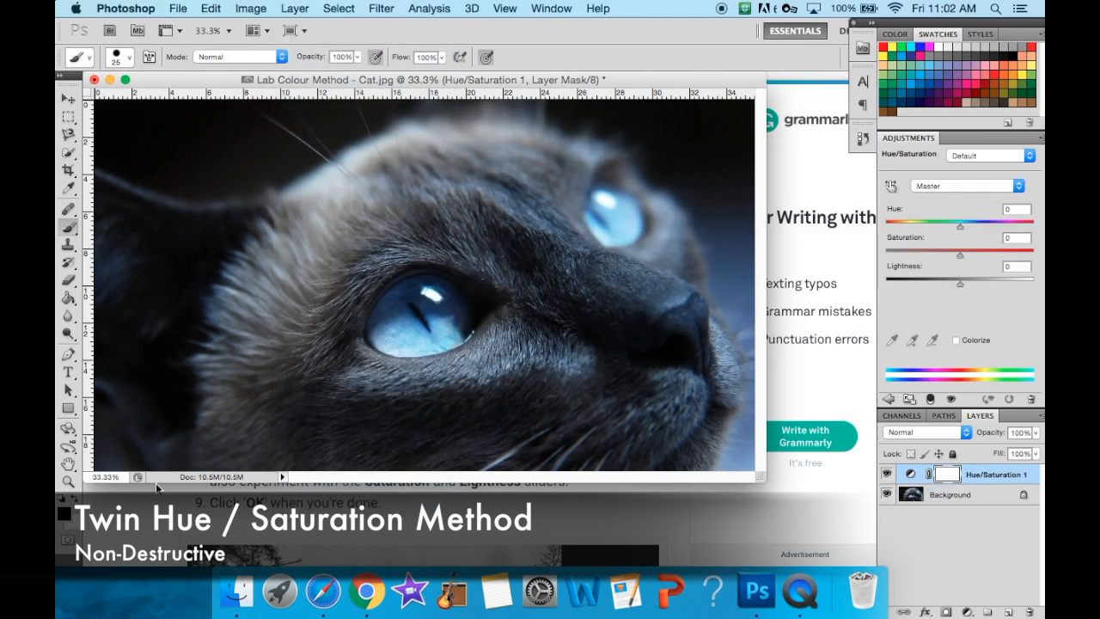
- Check the saturation instruction in Chrome, and set the new layer's Saturation to -100 in Photoshop
{"action": "left_click", "coordinate": [157, 487]}
{"action": "scroll", "coordinate": [410, 393], "scroll_direction": "down", "scroll_amount": 2}
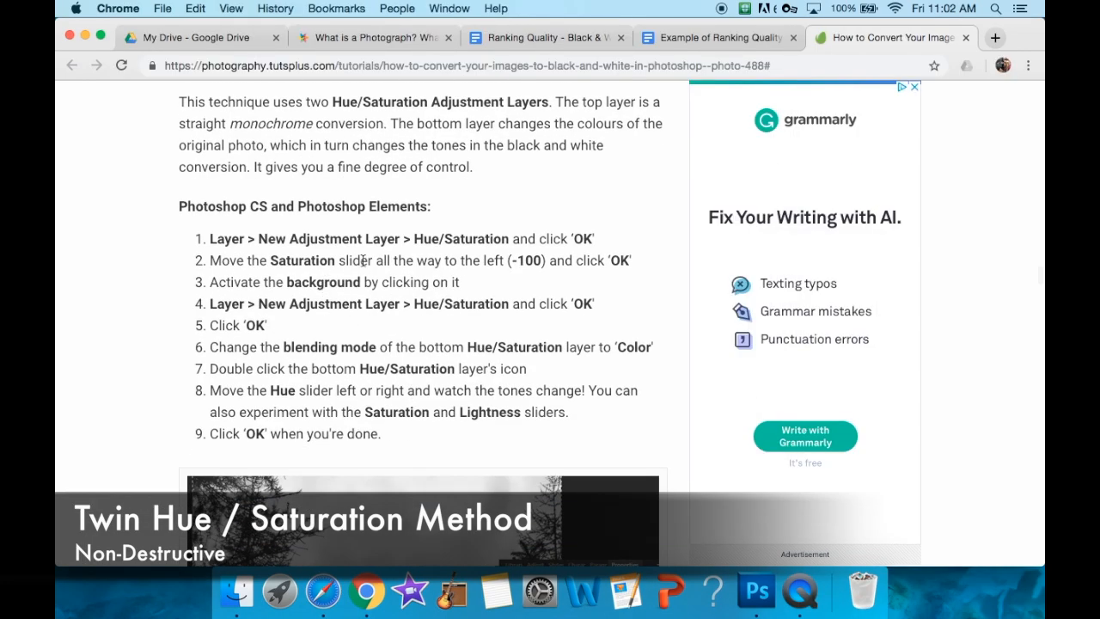
{"action": "left_click", "coordinate": [767, 612]}
{"action": "left_click_drag", "start_coordinate": [961, 256], "coordinate": [887, 253]}
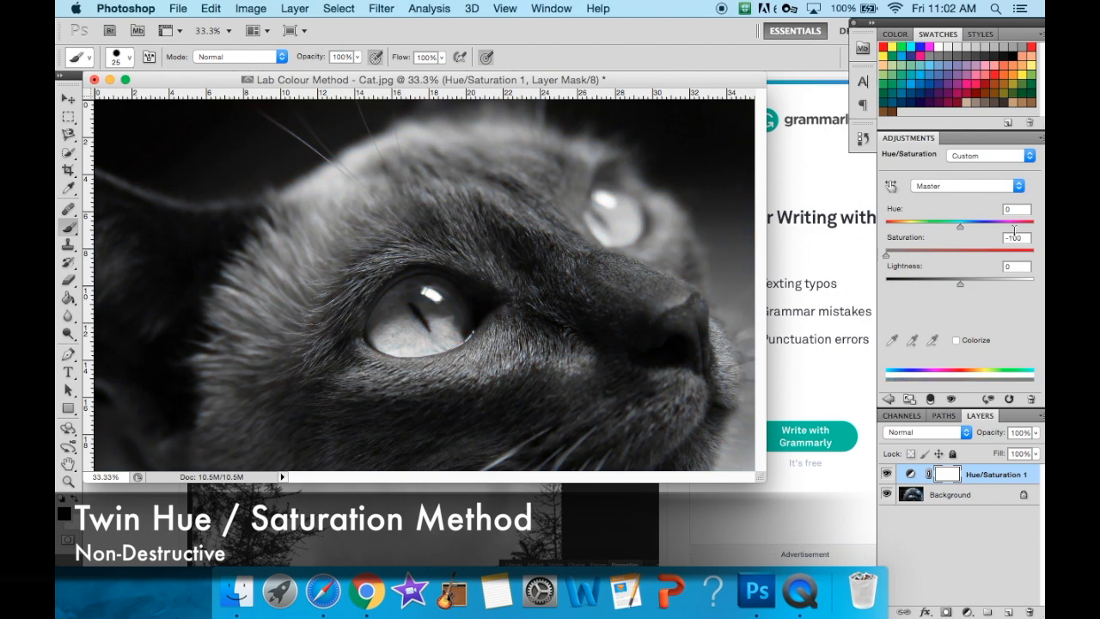
- Follow the tutorial's next steps in Chrome, and add a second Hue/Saturation adjustment layer directly above the Background layer in Photoshop
{"action": "left_click", "coordinate": [175, 500]}
{"action": "scroll", "coordinate": [279, 348], "scroll_direction": "down", "scroll_amount": 2}
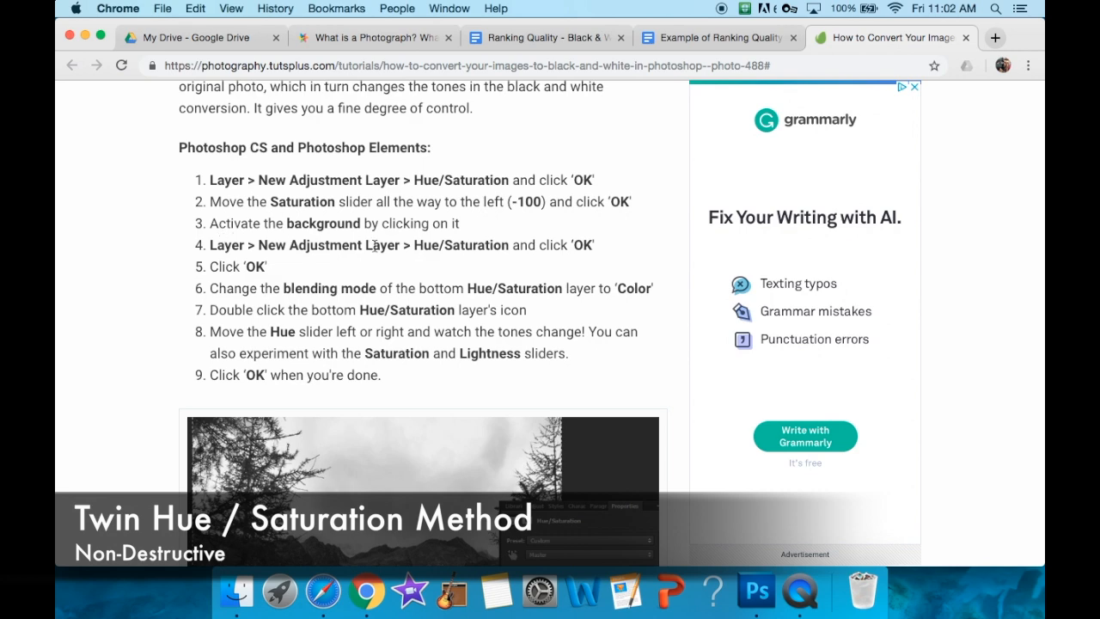
{"action": "left_click", "coordinate": [761, 594]}
{"action": "left_click", "coordinate": [930, 496]}
{"action": "left_click", "coordinate": [756, 591]}
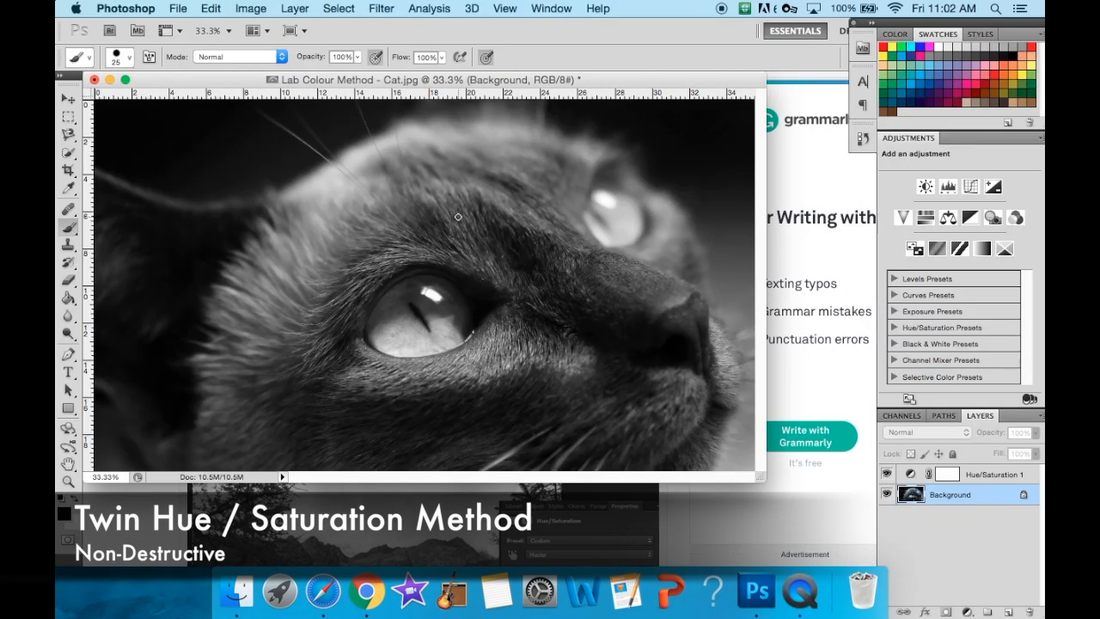
{"action": "left_click", "coordinate": [294, 8]}
{"action": "mouse_move", "coordinate": [354, 159]}
{"action": "left_click", "coordinate": [531, 246]}
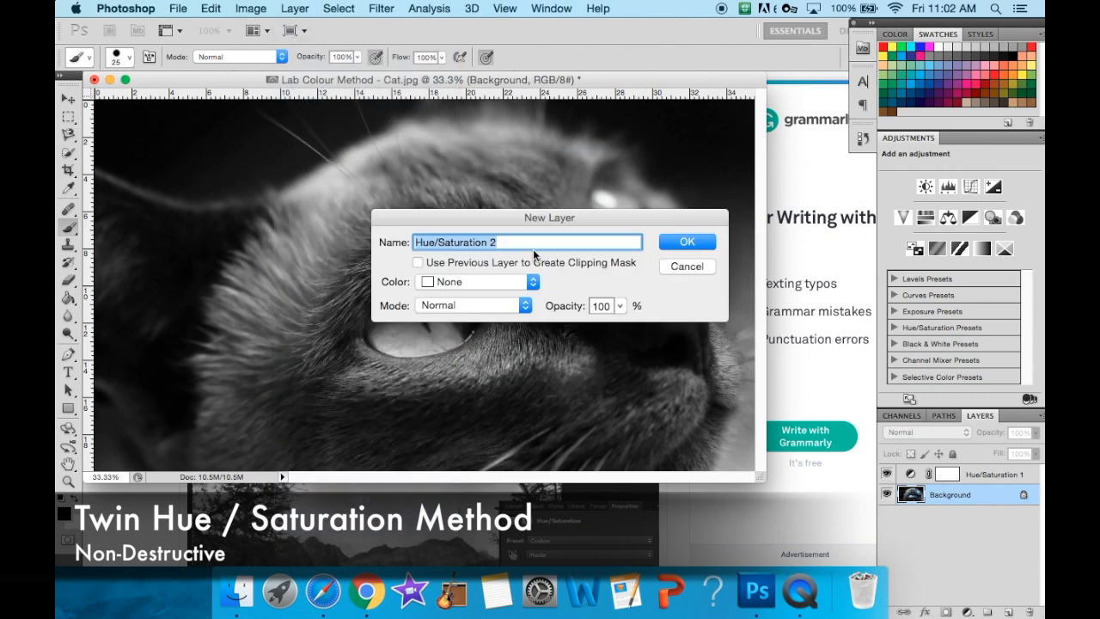
{"action": "left_click", "coordinate": [687, 244]}
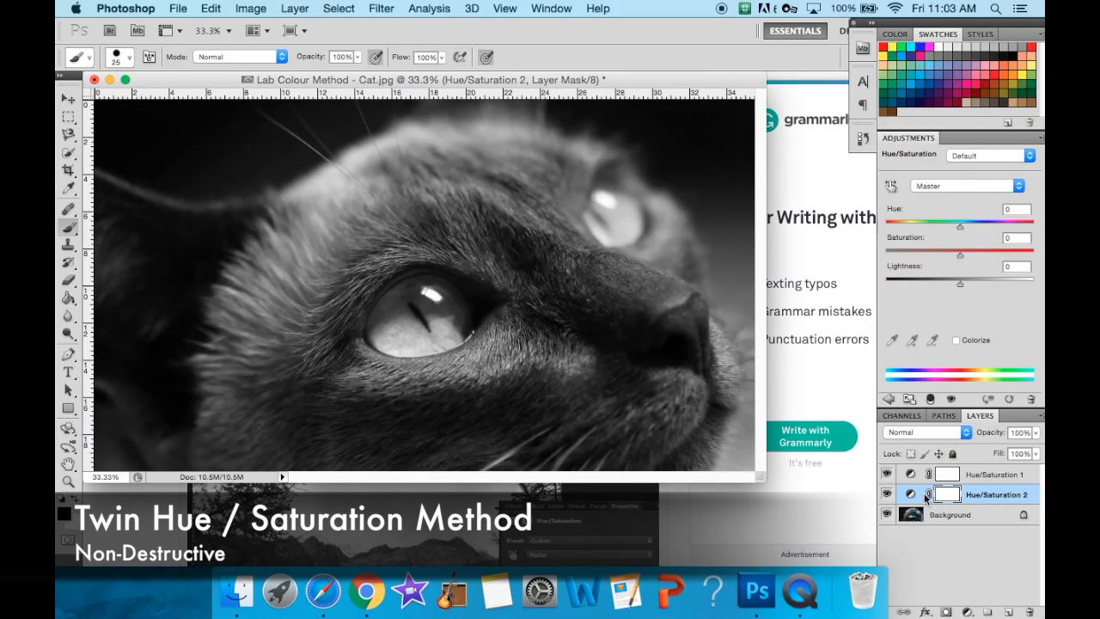
- Change the blending mode of the lower Hue/Saturation layer to Color
{"action": "left_click", "coordinate": [965, 433]}
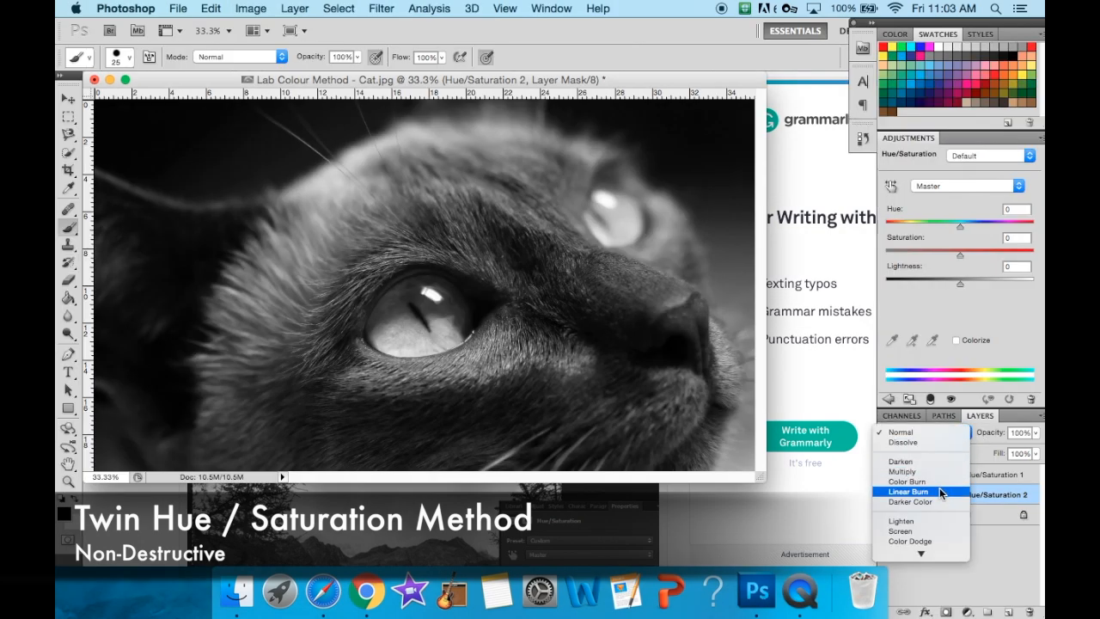
{"action": "scroll", "coordinate": [940, 487], "scroll_direction": "down", "scroll_amount": 5}
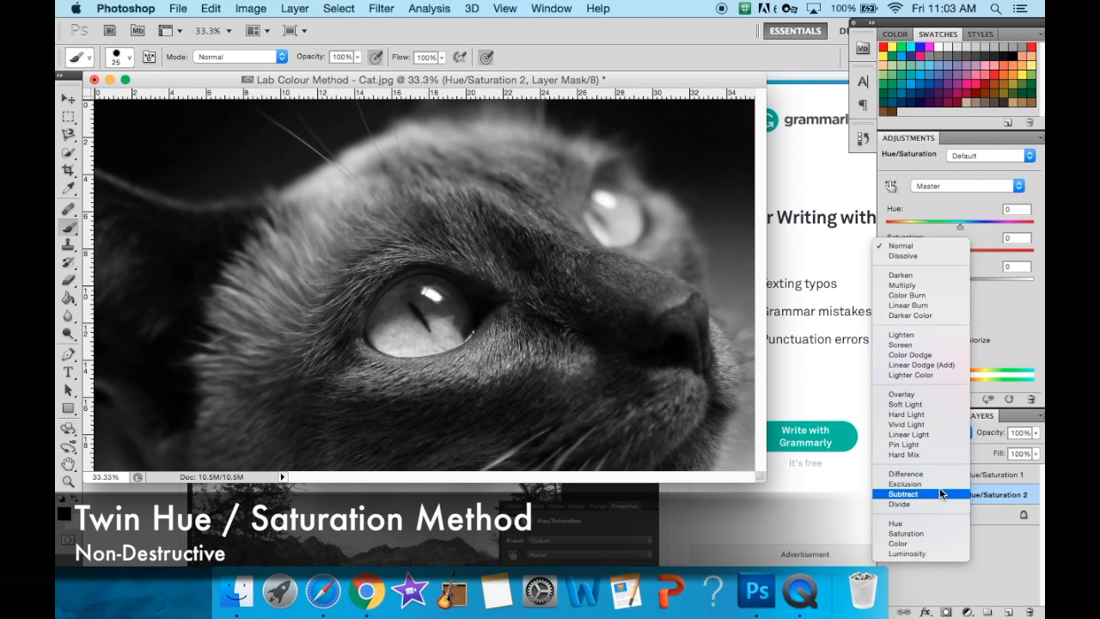
{"action": "left_click", "coordinate": [930, 544]}
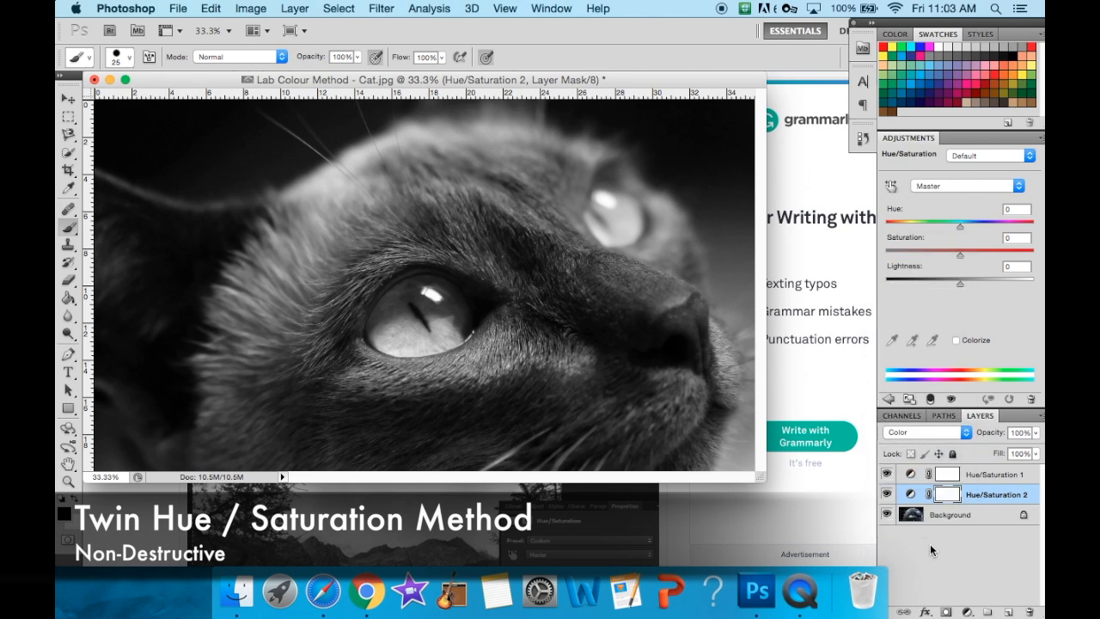
- Check the tutorial's instructions for the lower Hue/Saturation layer in Chrome, and open that layer's settings in Photoshop
{"action": "left_click", "coordinate": [151, 506]}
{"action": "scroll", "coordinate": [374, 348], "scroll_direction": "down", "scroll_amount": 2}
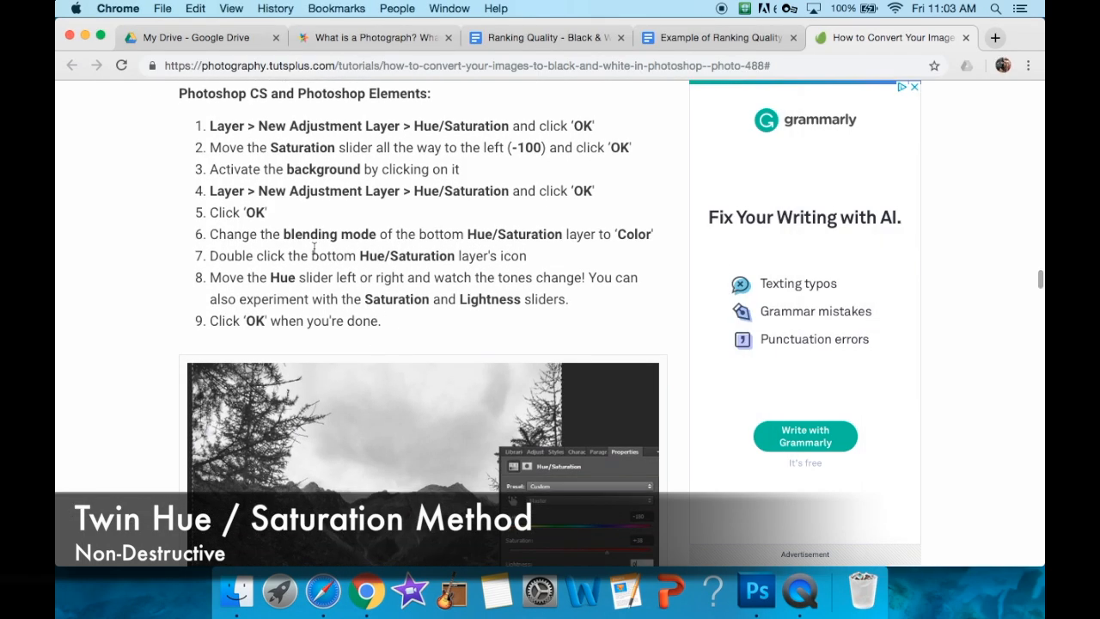
{"action": "left_click", "coordinate": [758, 593]}
{"action": "left_click", "coordinate": [910, 495]}
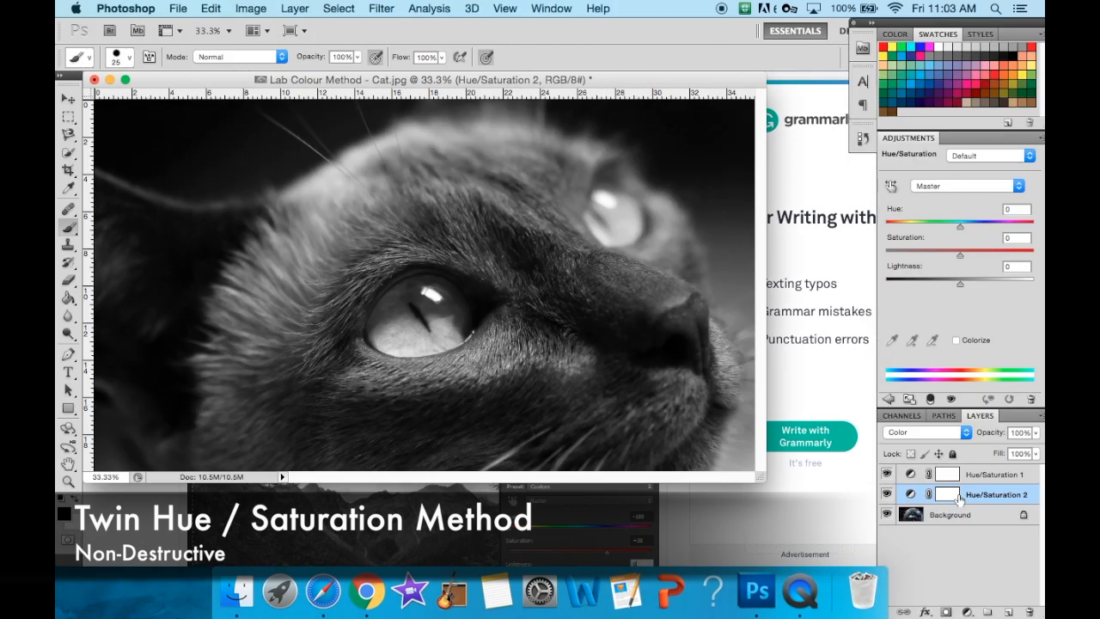
{"action": "double_click", "coordinate": [950, 496]}
{"action": "left_click", "coordinate": [114, 547]}
{"action": "left_click", "coordinate": [623, 288]}
{"action": "left_click", "coordinate": [187, 538]}
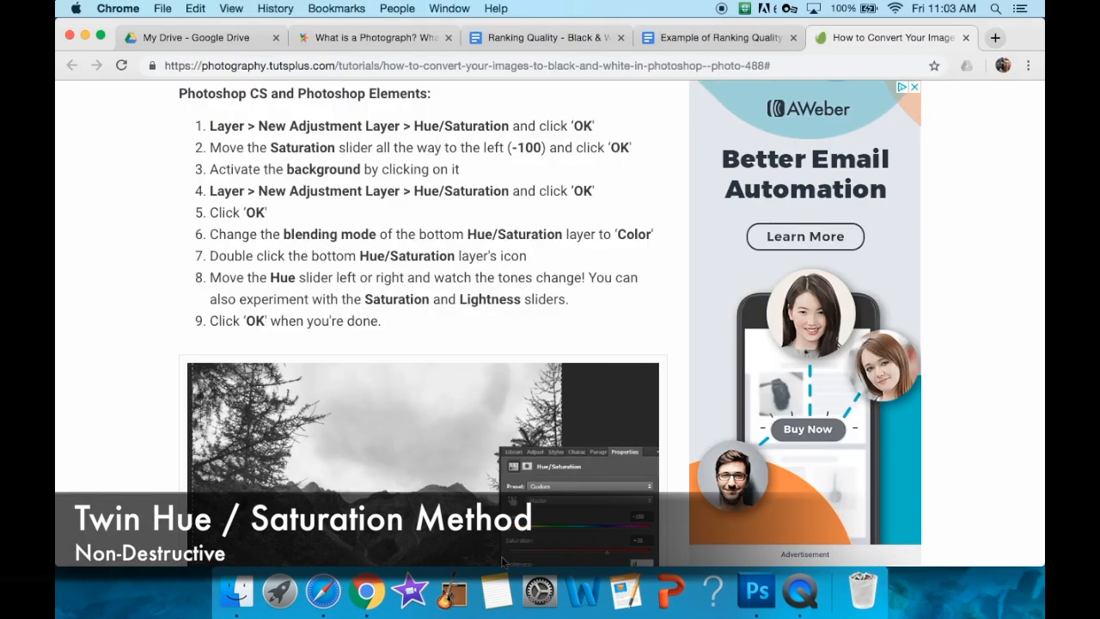
{"action": "left_click", "coordinate": [756, 591]}
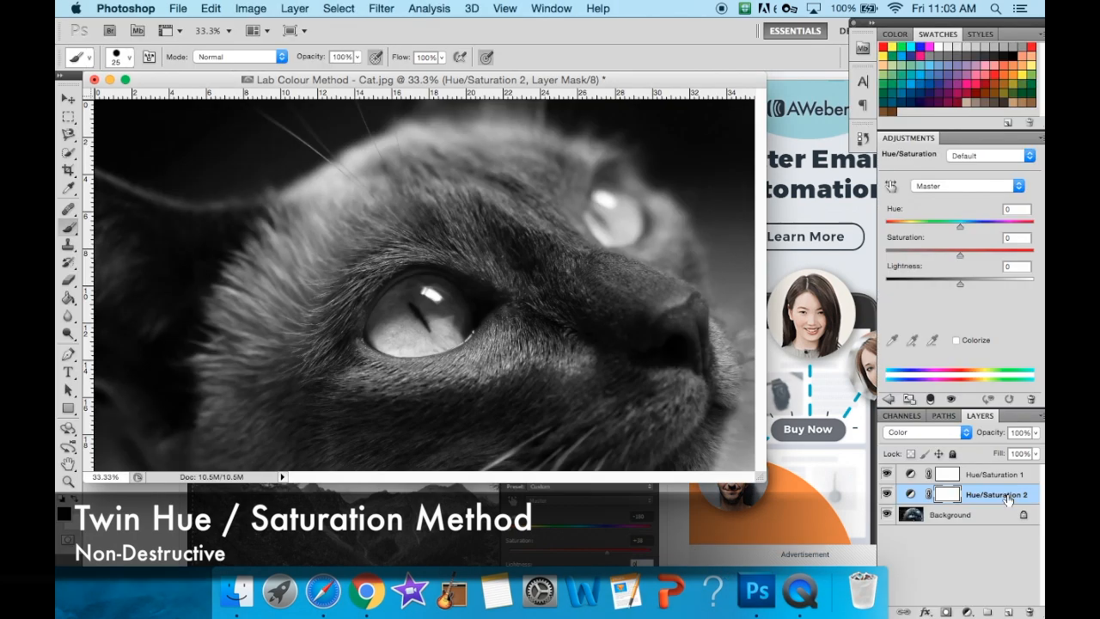
{"action": "double_click", "coordinate": [1007, 494]}
{"action": "left_click", "coordinate": [988, 515]}
{"action": "left_click", "coordinate": [947, 494]}
- Set the lower Hue/Saturation layer to Hue -90, Saturation +40 and Lightness +2
{"action": "left_click_drag", "start_coordinate": [960, 255], "coordinate": [885, 281]}
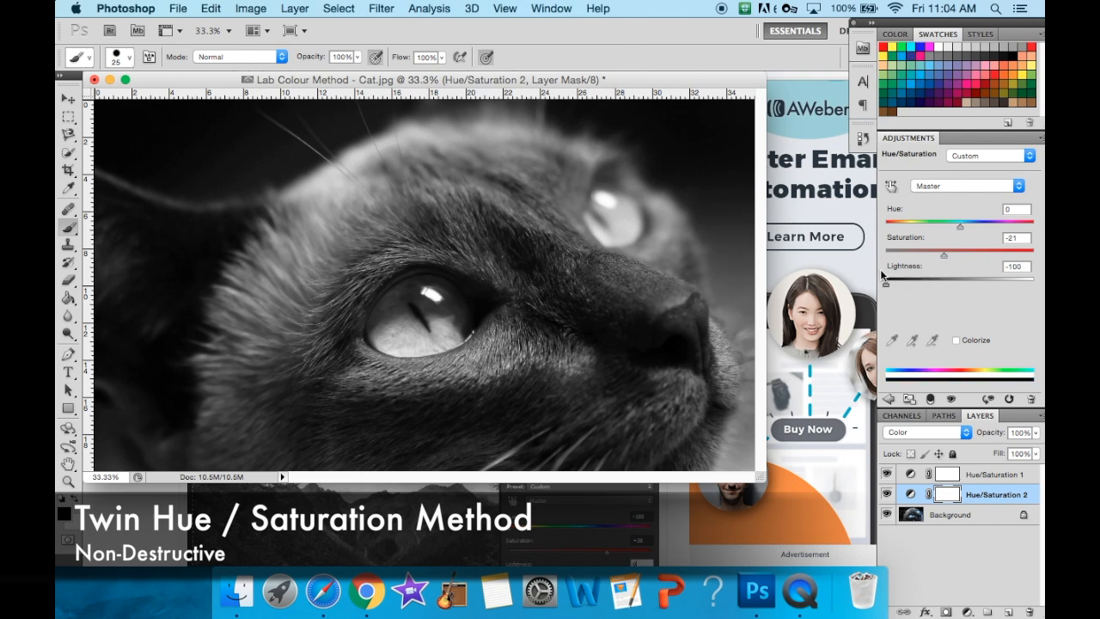
{"action": "left_click_drag", "start_coordinate": [944, 255], "coordinate": [989, 254]}
{"action": "left_click_drag", "start_coordinate": [887, 281], "coordinate": [960, 283]}
{"action": "left_click_drag", "start_coordinate": [960, 225], "coordinate": [912, 211]}
- Check the method's heading in Chrome, and save the image from Photoshop as a JPEG named "Twin Hue Saturation Method - Cat"
{"action": "left_click", "coordinate": [178, 8]}
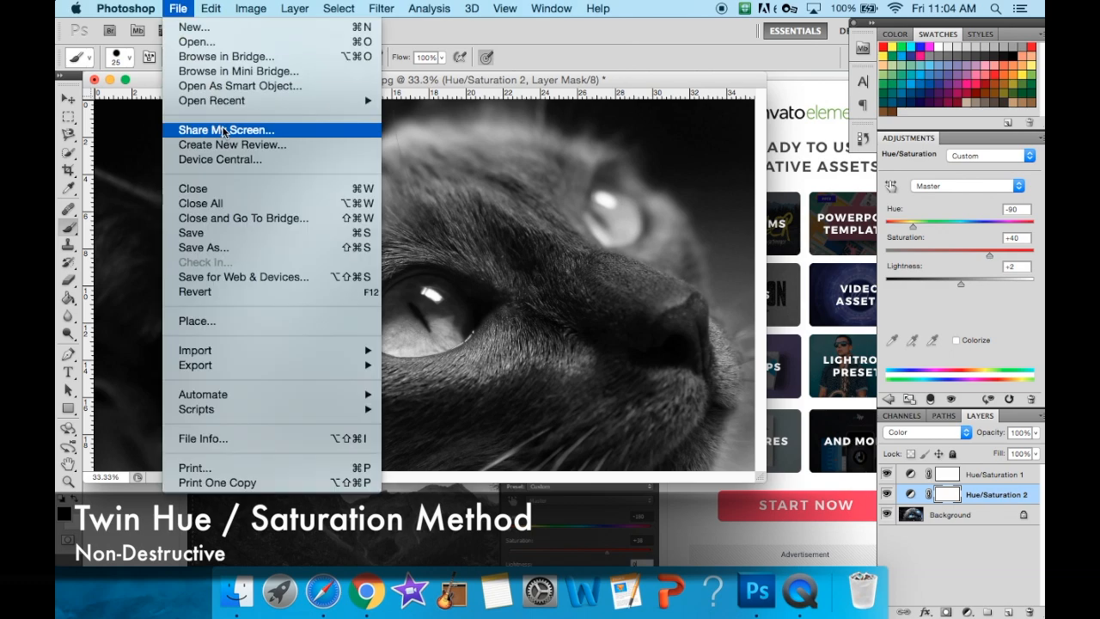
{"action": "left_click", "coordinate": [239, 242]}
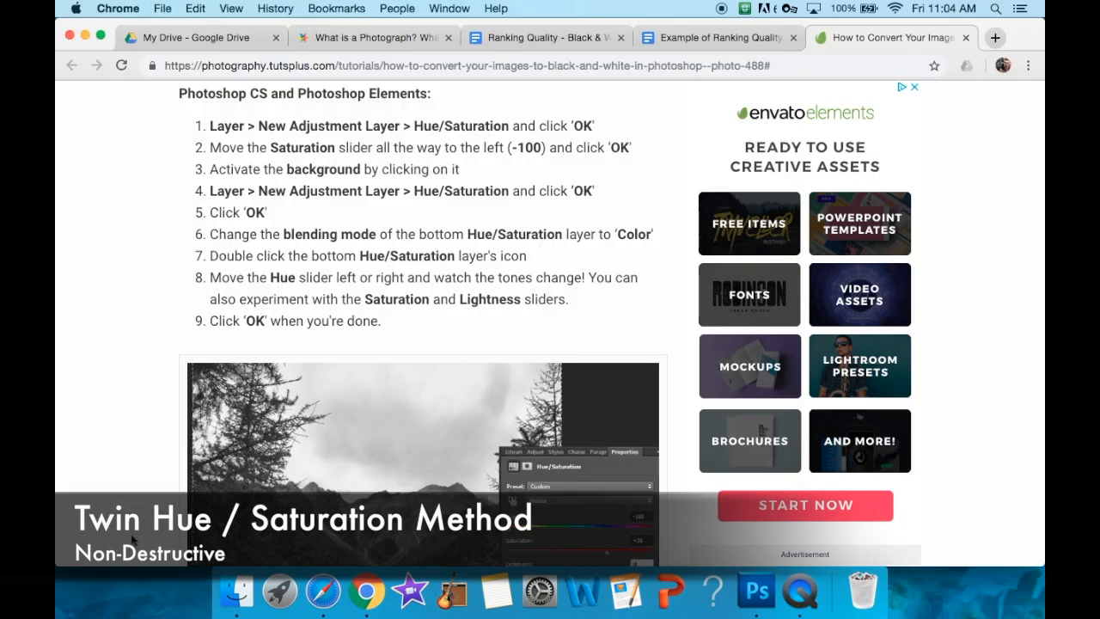
{"action": "scroll", "coordinate": [133, 539], "scroll_direction": "up", "scroll_amount": 5}
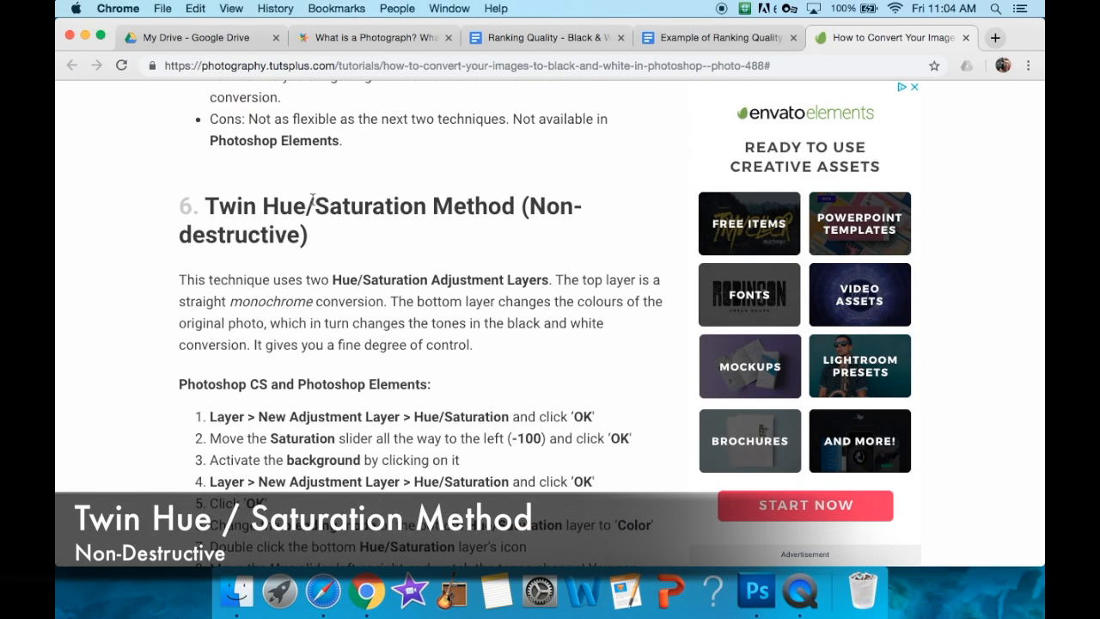
{"action": "left_click", "coordinate": [756, 593]}
{"action": "left_click", "coordinate": [514, 127]}
{"action": "left_click_drag", "start_coordinate": [514, 126], "coordinate": [456, 126]}
{"action": "type", "text": "Twin Hue Saturation"}
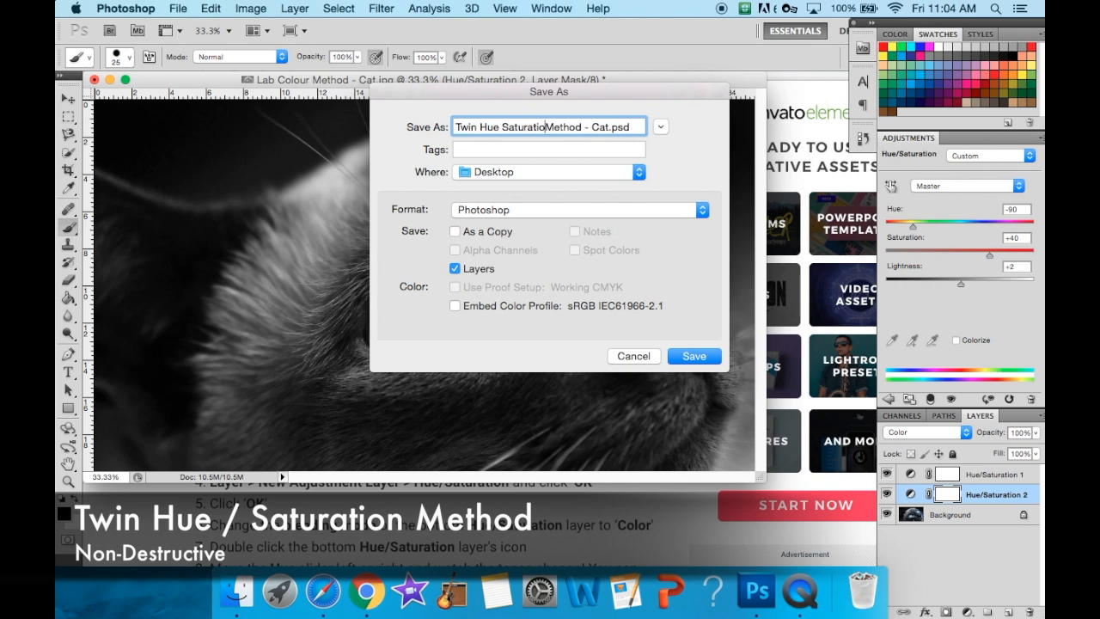
{"action": "left_click", "coordinate": [663, 207]}
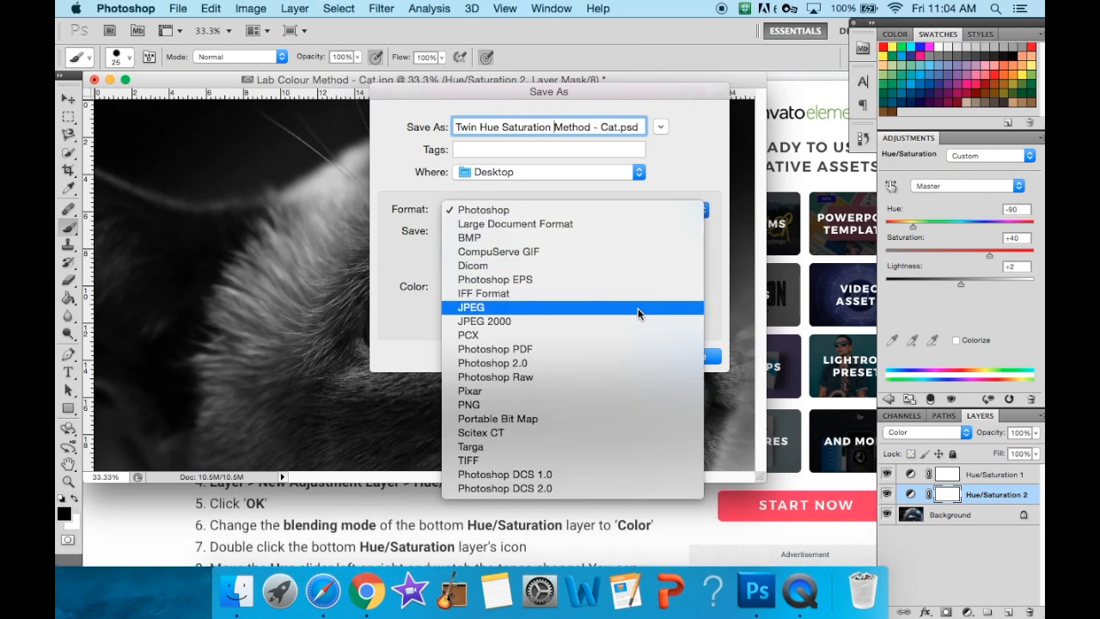
{"action": "left_click", "coordinate": [601, 311]}
{"action": "left_click", "coordinate": [695, 355]}
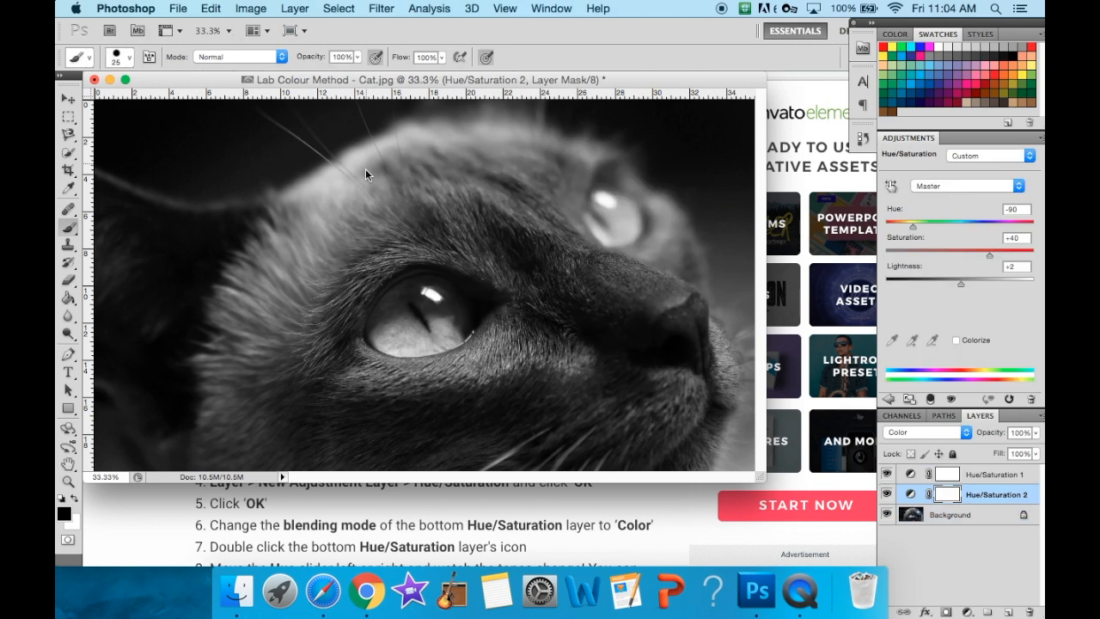
- Toggle the visibility of the two Hue/Saturation layers to compare their effect on the photo
{"action": "left_click", "coordinate": [889, 496]}
{"action": "left_click", "coordinate": [888, 474]}
{"action": "left_click", "coordinate": [888, 475]}
{"action": "left_click", "coordinate": [889, 497]}
- Step back through the history to remove both Hue/Saturation adjustment layers
{"action": "left_click", "coordinate": [177, 8]}
{"action": "mouse_move", "coordinate": [211, 7]}
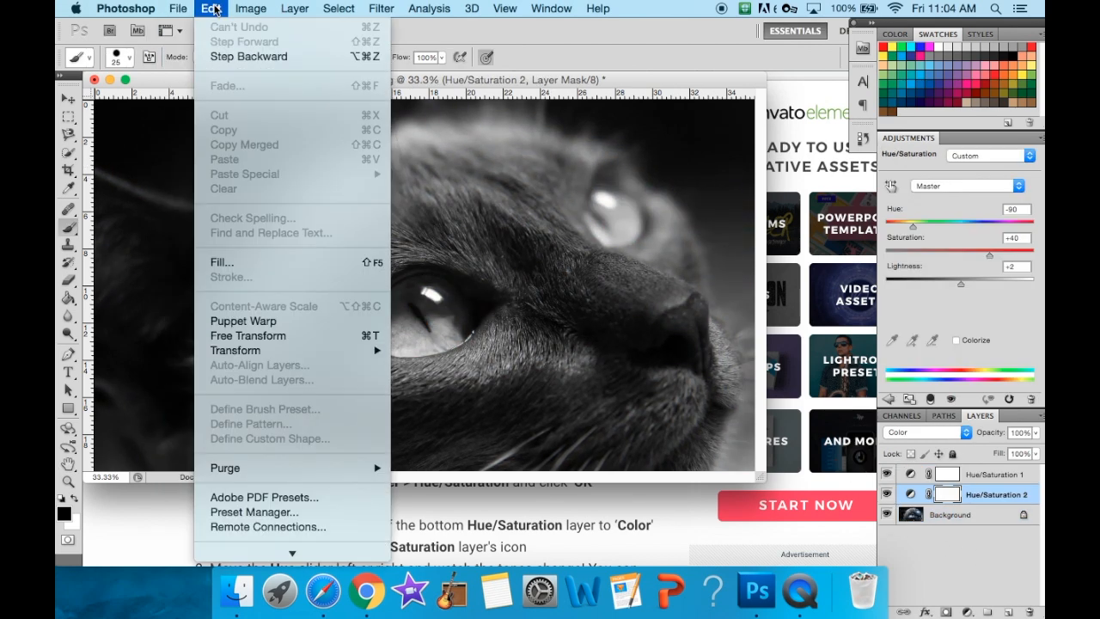
{"action": "left_click", "coordinate": [226, 56]}
{"action": "left_click", "coordinate": [210, 8]}
{"action": "left_click", "coordinate": [225, 56]}
{"action": "left_click", "coordinate": [211, 8]}
{"action": "left_click", "coordinate": [225, 56]}
{"action": "left_click", "coordinate": [211, 8]}
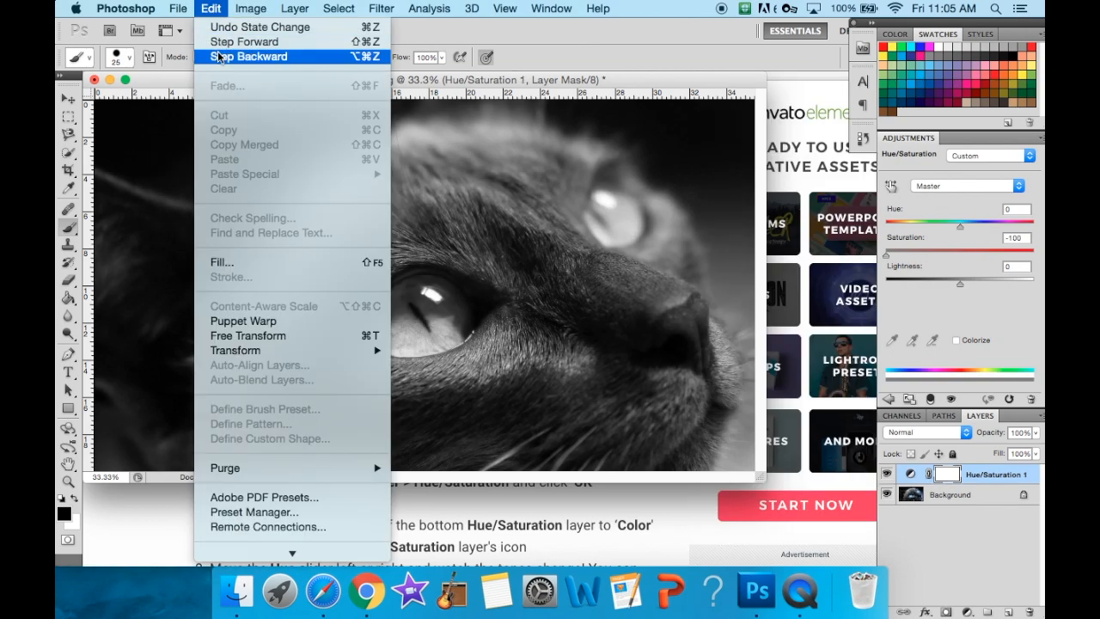
{"action": "left_click", "coordinate": [225, 56]}
{"action": "left_click", "coordinate": [210, 8]}
{"action": "left_click", "coordinate": [225, 56]}
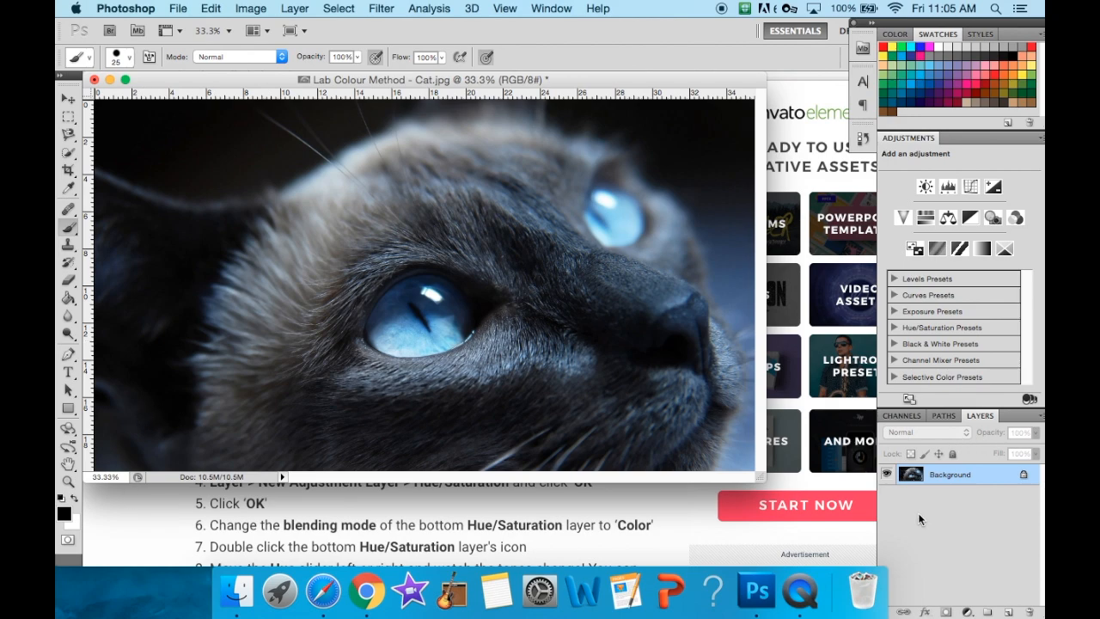
- Read the Black and White Adjustment Layer Method section in Chrome, and return to Photoshop
{"action": "left_click", "coordinate": [418, 524]}
{"action": "scroll", "coordinate": [419, 524], "scroll_direction": "down", "scroll_amount": 10}
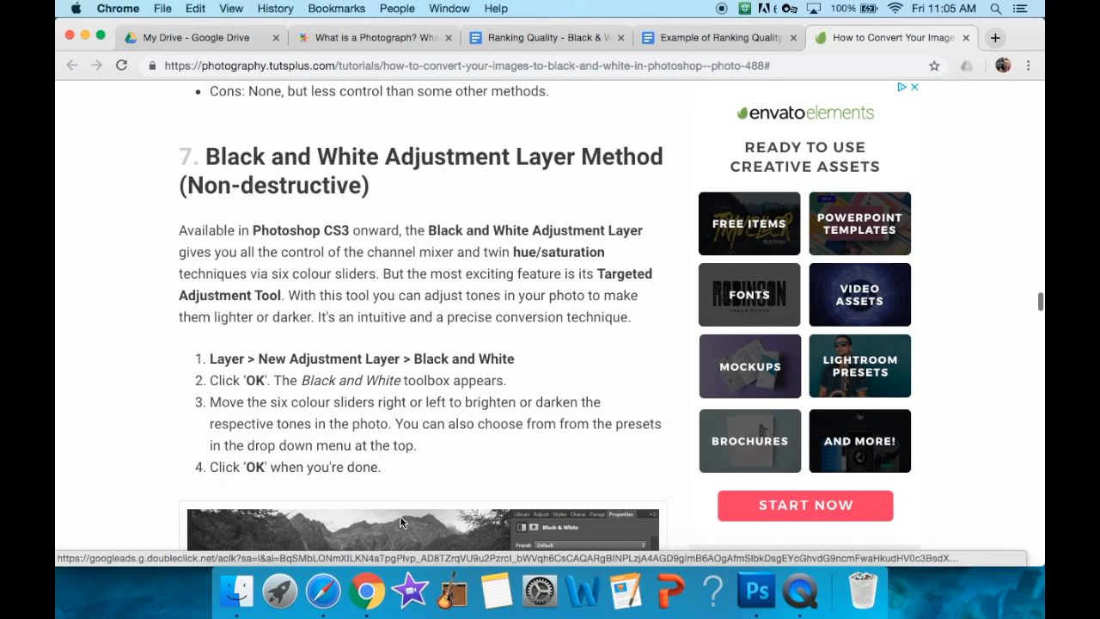
{"action": "scroll", "coordinate": [270, 420], "scroll_direction": "down", "scroll_amount": 3}
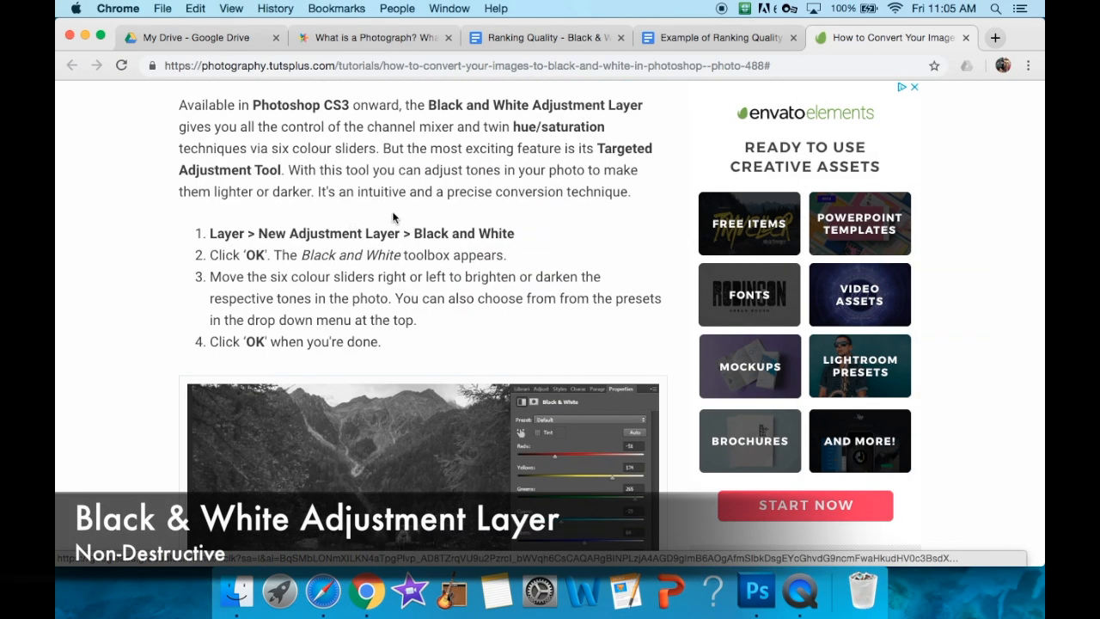
{"action": "left_click", "coordinate": [756, 592]}
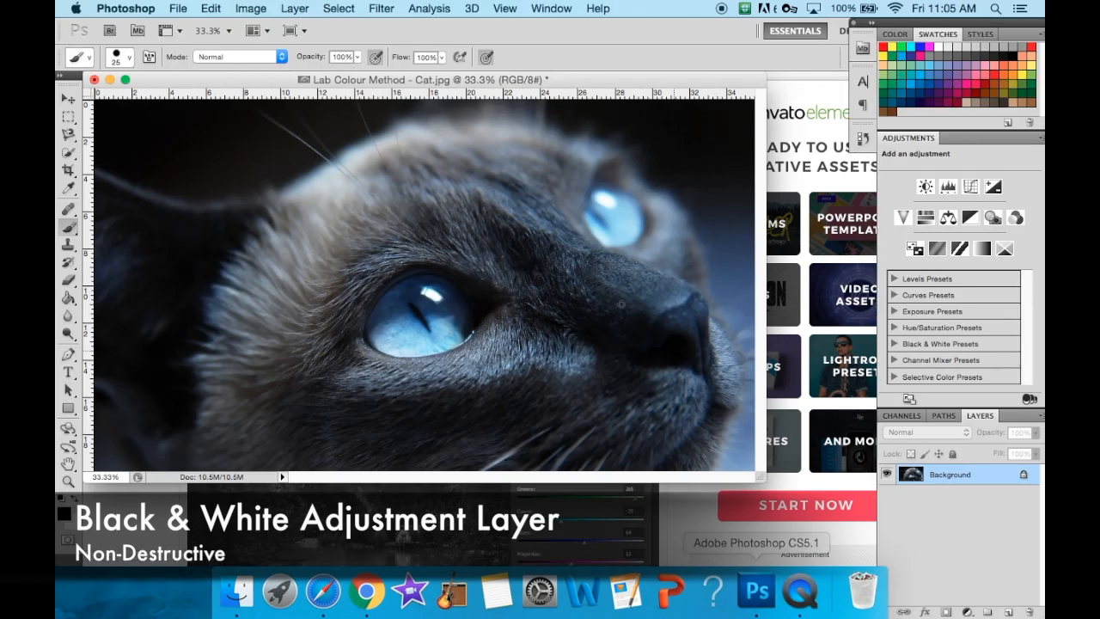
- Add a Black & White adjustment layer to the cat photo, and check the colour slider instructions in Chrome
{"action": "left_click", "coordinate": [295, 8]}
{"action": "mouse_move", "coordinate": [406, 165]}
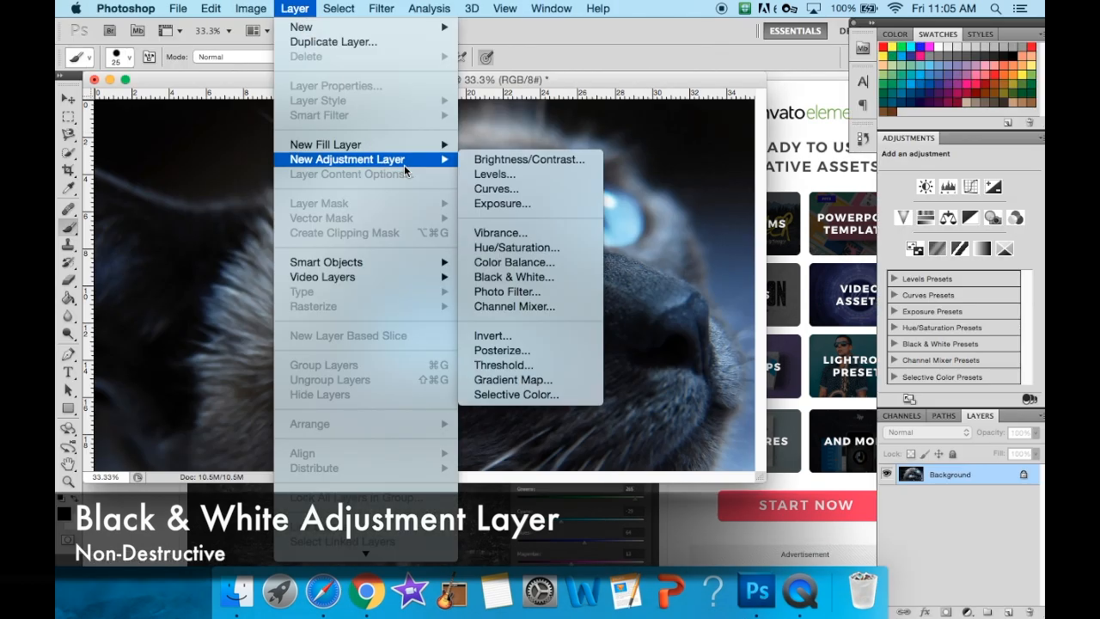
{"action": "left_click", "coordinate": [567, 281]}
{"action": "left_click", "coordinate": [683, 241]}
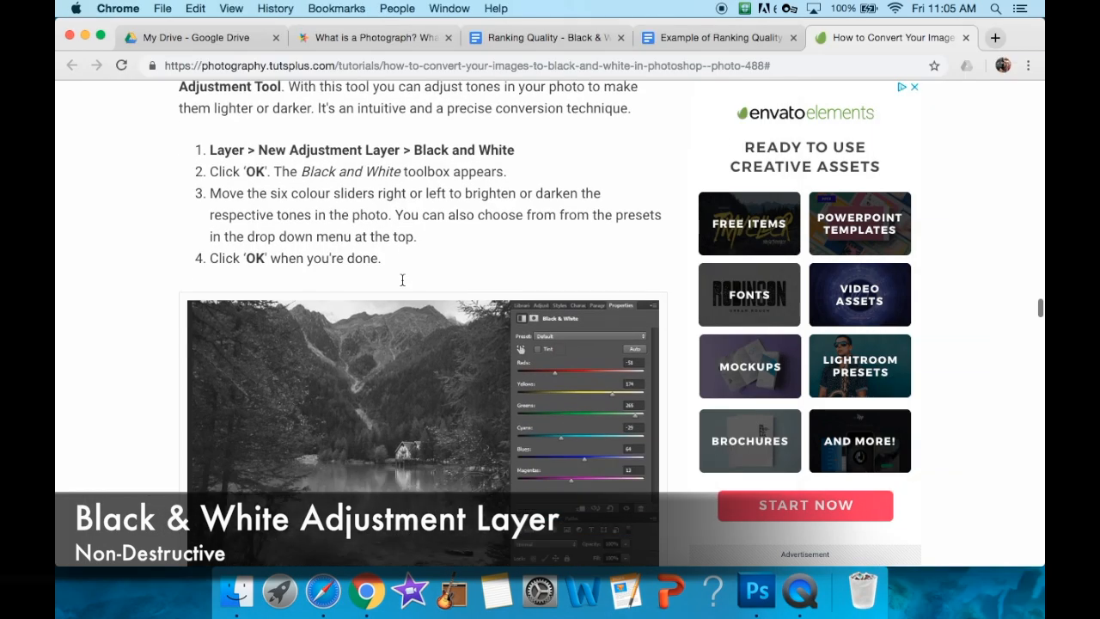
{"action": "scroll", "coordinate": [279, 171], "scroll_direction": "down", "scroll_amount": 2}
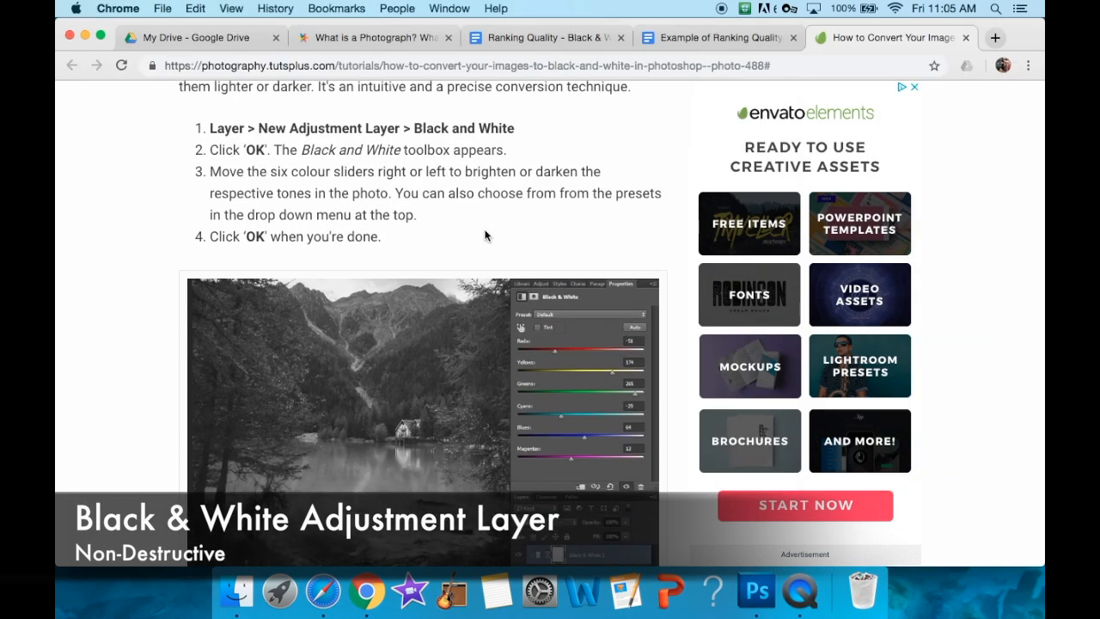
{"action": "left_click", "coordinate": [756, 591]}
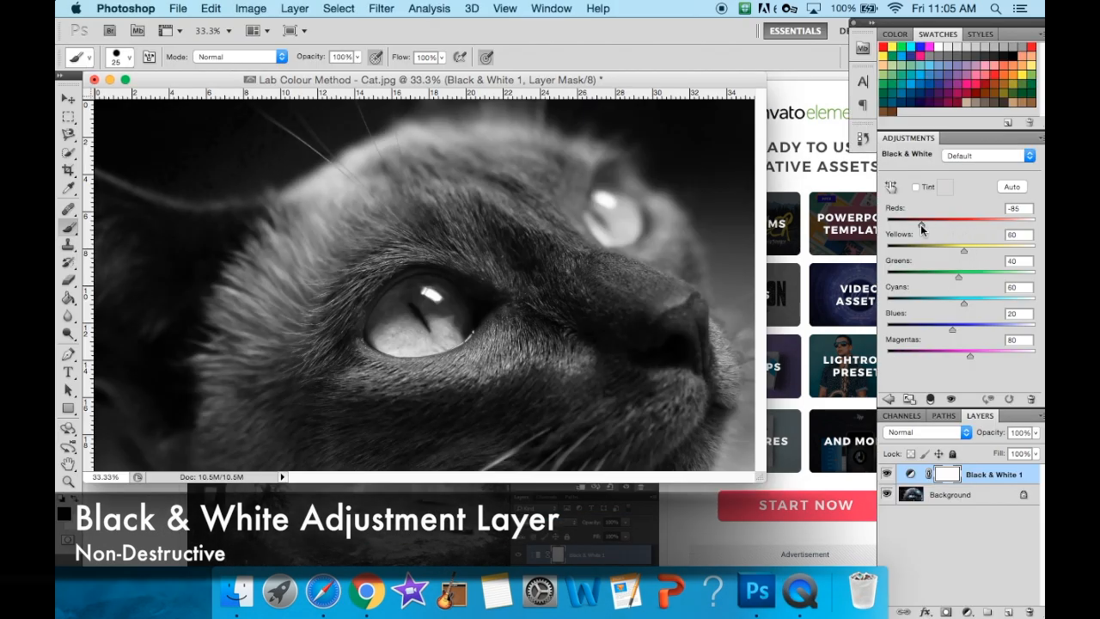
- Adjust the Black & White colour sliders to Reds 38, Yellows 46, Greens 43, Cyans 98, Blues 101 and Magentas 57
{"action": "left_click_drag", "start_coordinate": [920, 225], "coordinate": [889, 224]}
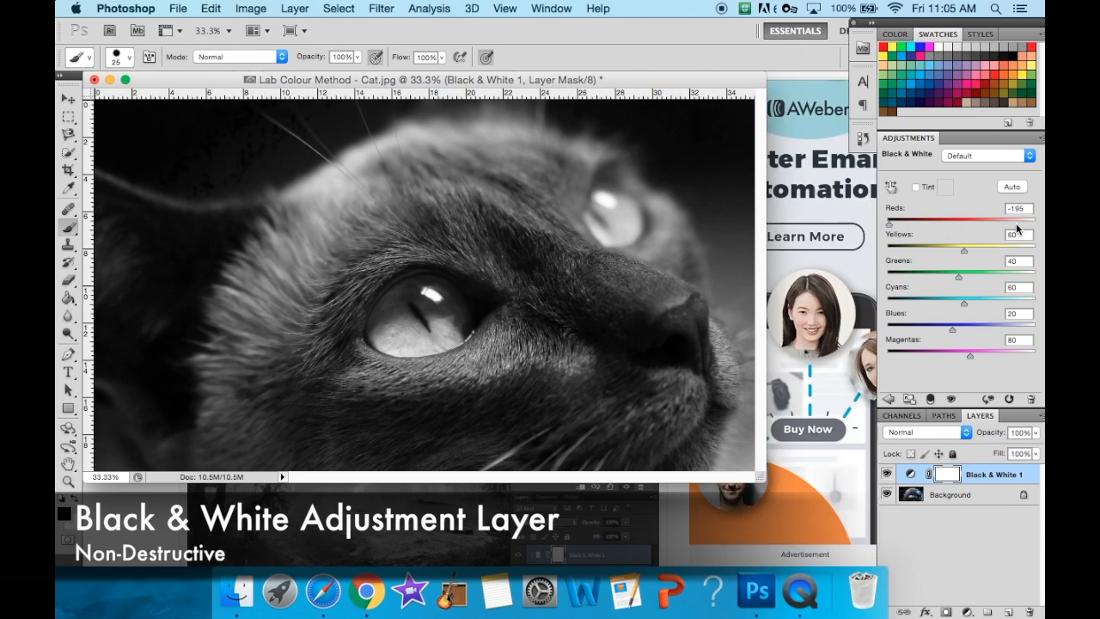
{"action": "left_click_drag", "start_coordinate": [889, 223], "coordinate": [962, 359]}
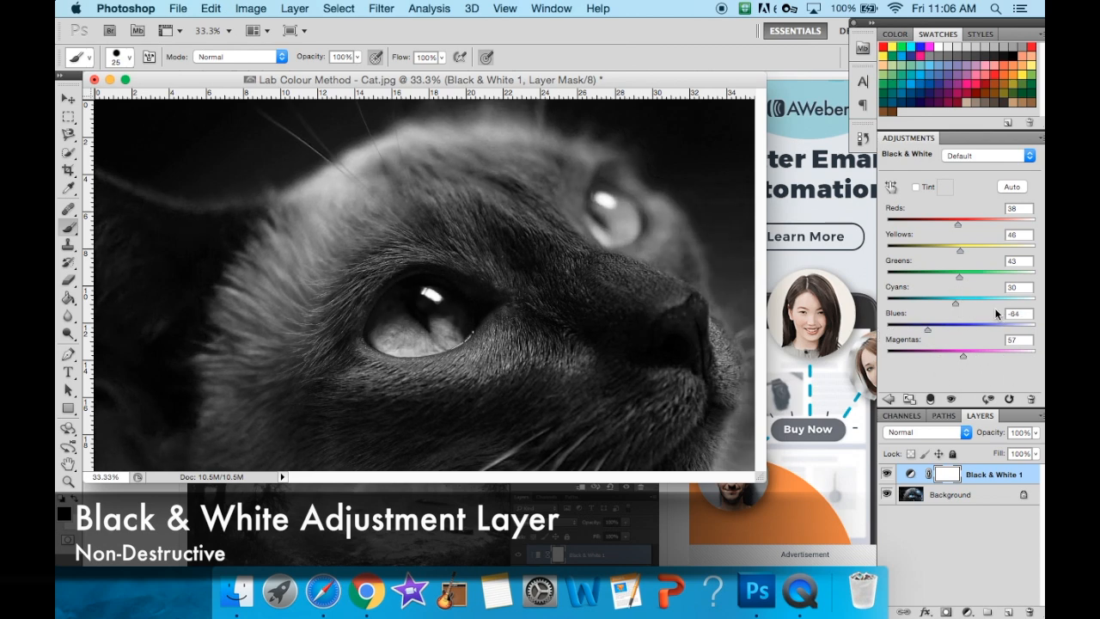
{"action": "left_click_drag", "start_coordinate": [957, 303], "coordinate": [1002, 304]}
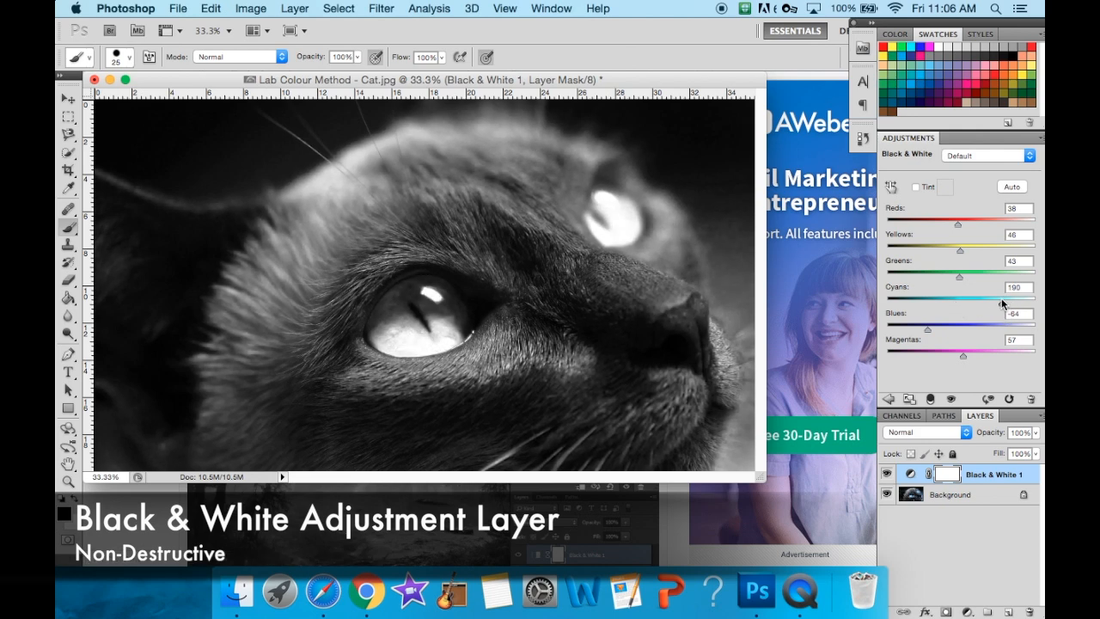
{"action": "left_click_drag", "start_coordinate": [936, 331], "coordinate": [859, 320]}
{"action": "left_click_drag", "start_coordinate": [1034, 332], "coordinate": [988, 336]}
{"action": "left_click_drag", "start_coordinate": [888, 303], "coordinate": [952, 307]}
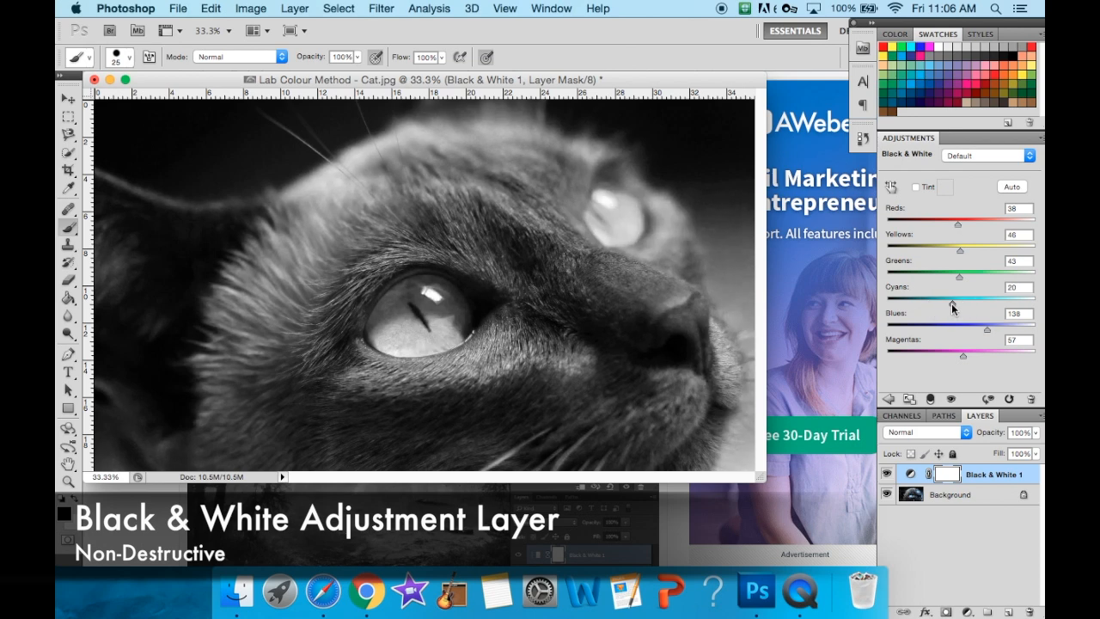
{"action": "left_click_drag", "start_coordinate": [990, 337], "coordinate": [975, 306]}
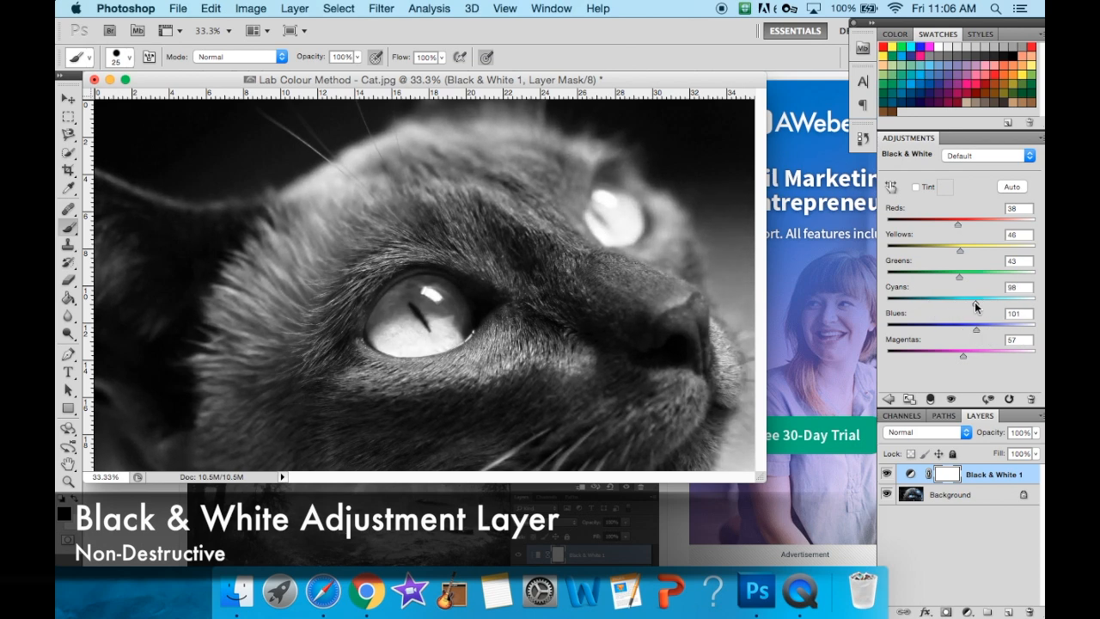
- Start saving a copy, check the method's heading in Chrome, and name the file "Black & White Adjustment Layer Method - Cat"
{"action": "left_click", "coordinate": [178, 7]}
{"action": "left_click", "coordinate": [414, 240]}
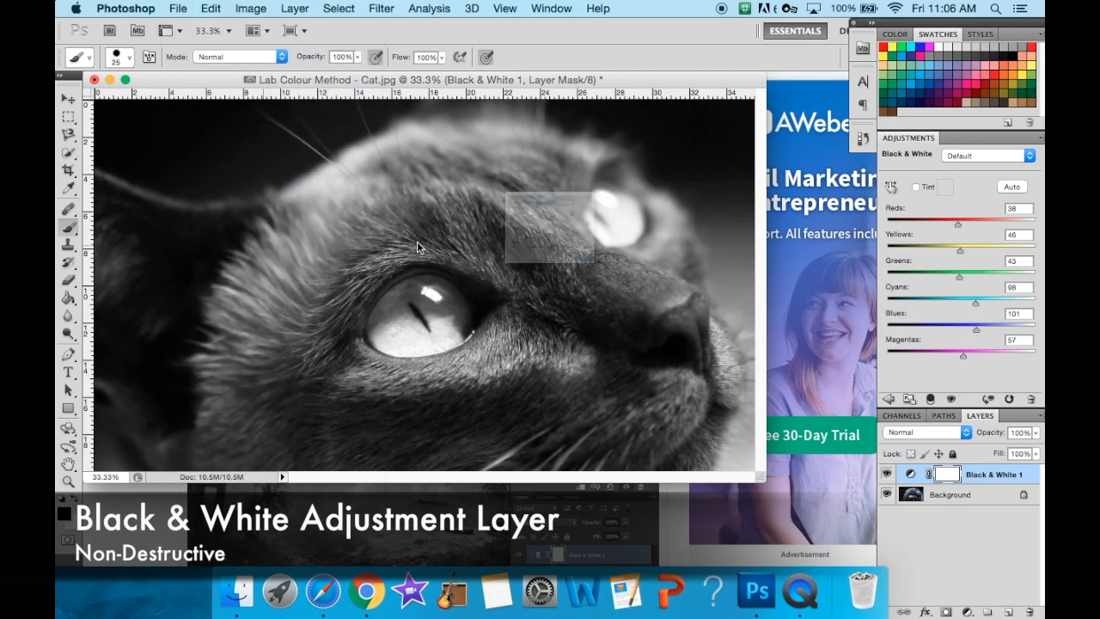
{"action": "scroll", "coordinate": [398, 181], "scroll_direction": "up", "scroll_amount": 5}
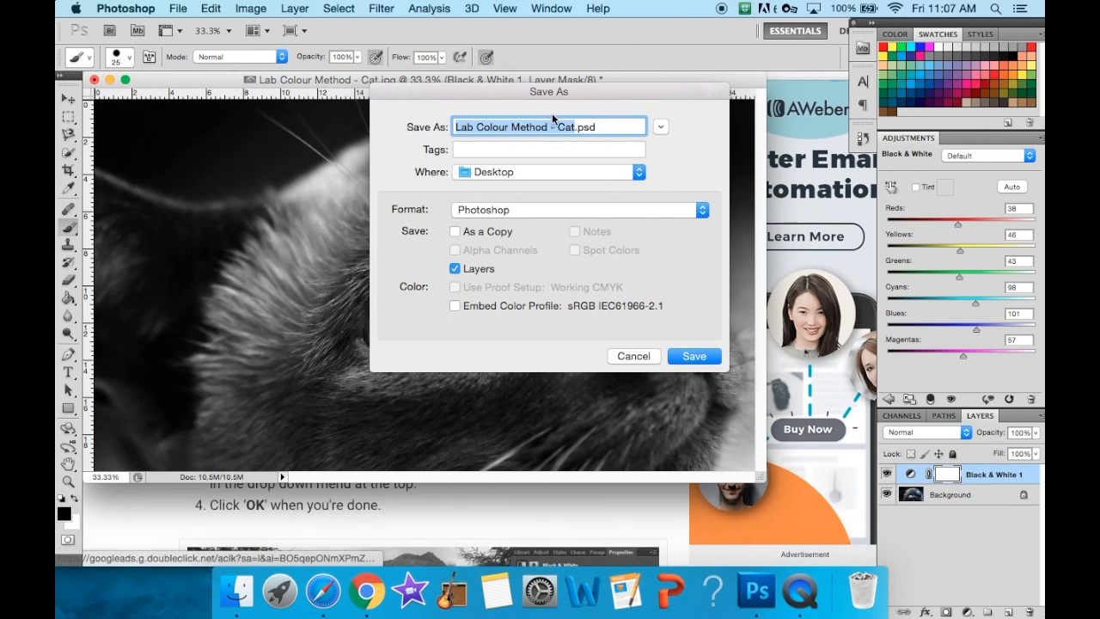
{"action": "left_click_drag", "start_coordinate": [513, 127], "coordinate": [424, 123]}
{"action": "type", "text": "Black & white"}
{"action": "key", "text": "BackSpace"}
{"action": "key", "text": "BackSpace"}
{"action": "key", "text": "BackSpace"}
{"action": "key", "text": "BackSpace"}
{"action": "key", "text": "BackSpace"}
{"action": "type", "text": "White Adjustment Layer"}
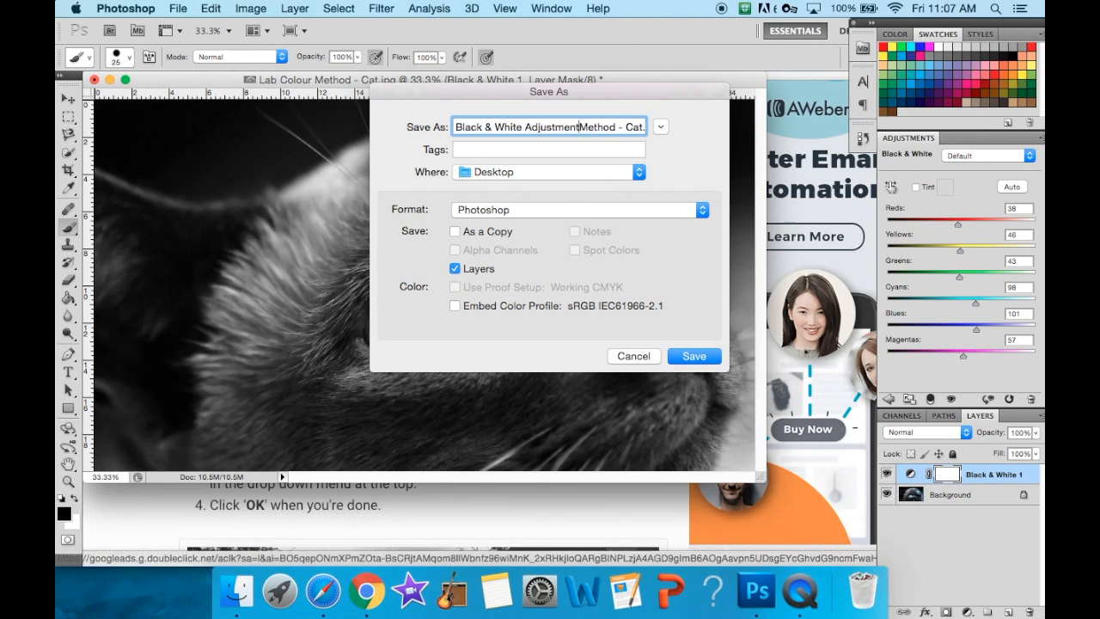
- Set the file format to JPEG and save the black and white copy to the Desktop
{"action": "left_click", "coordinate": [701, 209]}
{"action": "left_click", "coordinate": [612, 302]}
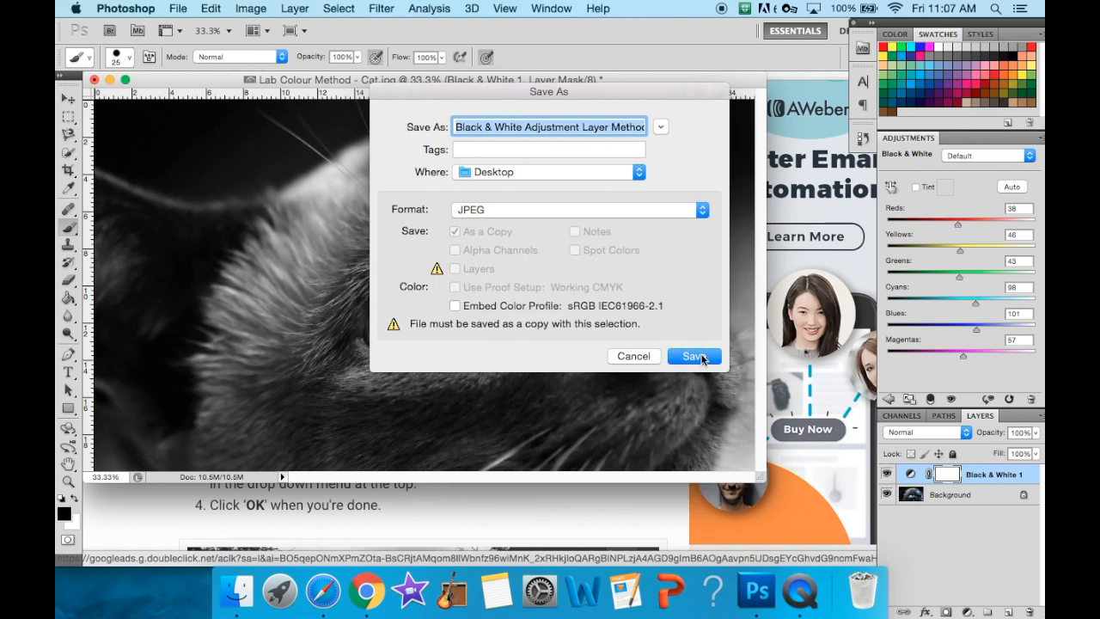
{"action": "left_click", "coordinate": [695, 356]}
{"action": "left_click", "coordinate": [644, 182]}
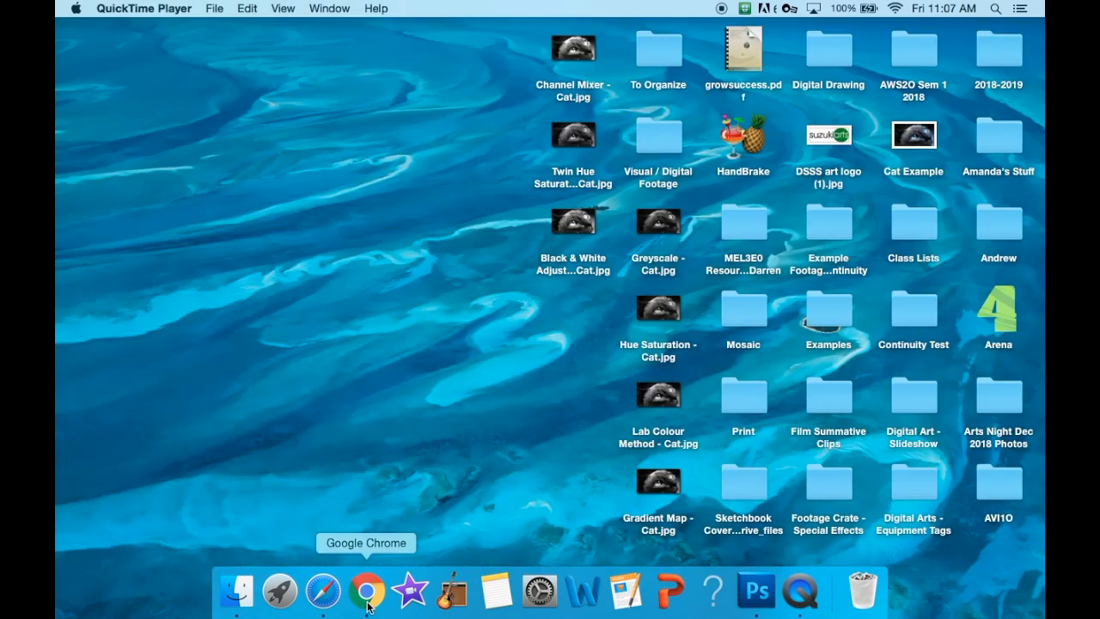
- Move the Cat Example file beside the converted JPEGs on the desktop, and open the Example of Ranking Quality document in Chrome
{"action": "left_click_drag", "start_coordinate": [934, 135], "coordinate": [522, 49]}
{"action": "left_click", "coordinate": [366, 591]}
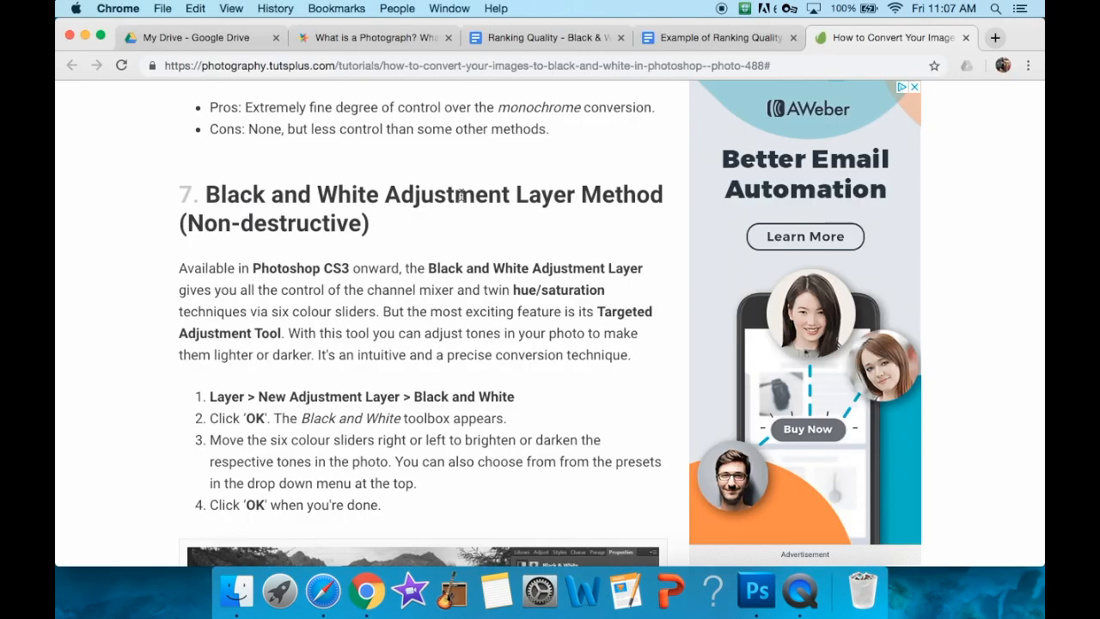
{"action": "left_click", "coordinate": [640, 42]}
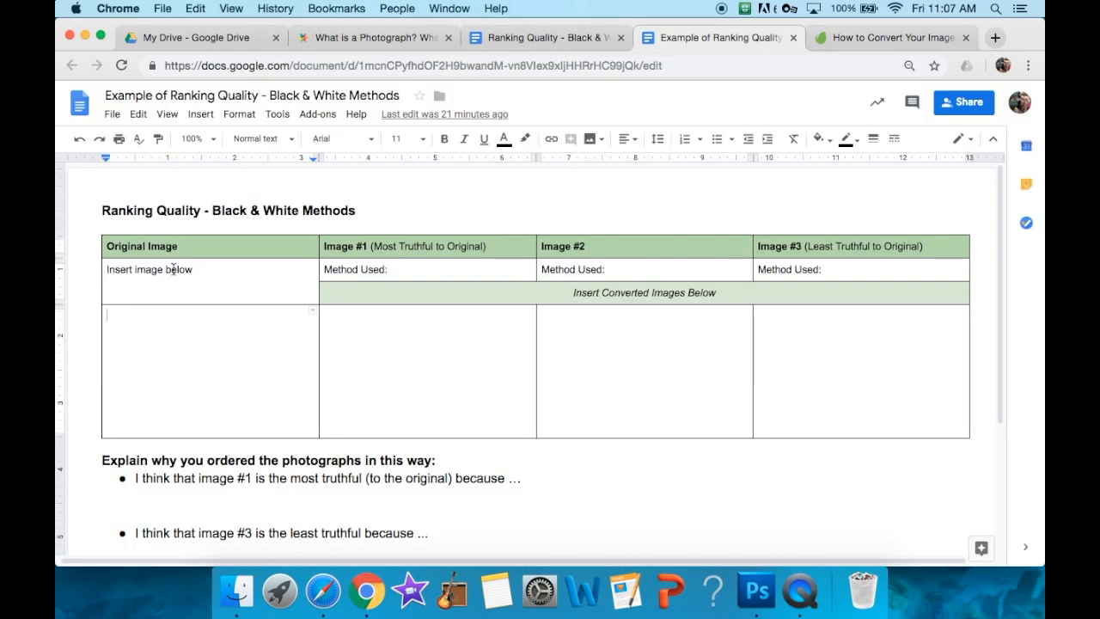
- Insert the Cat Example image from the Desktop into the empty cell of the Original Image column
{"action": "left_click", "coordinate": [200, 113]}
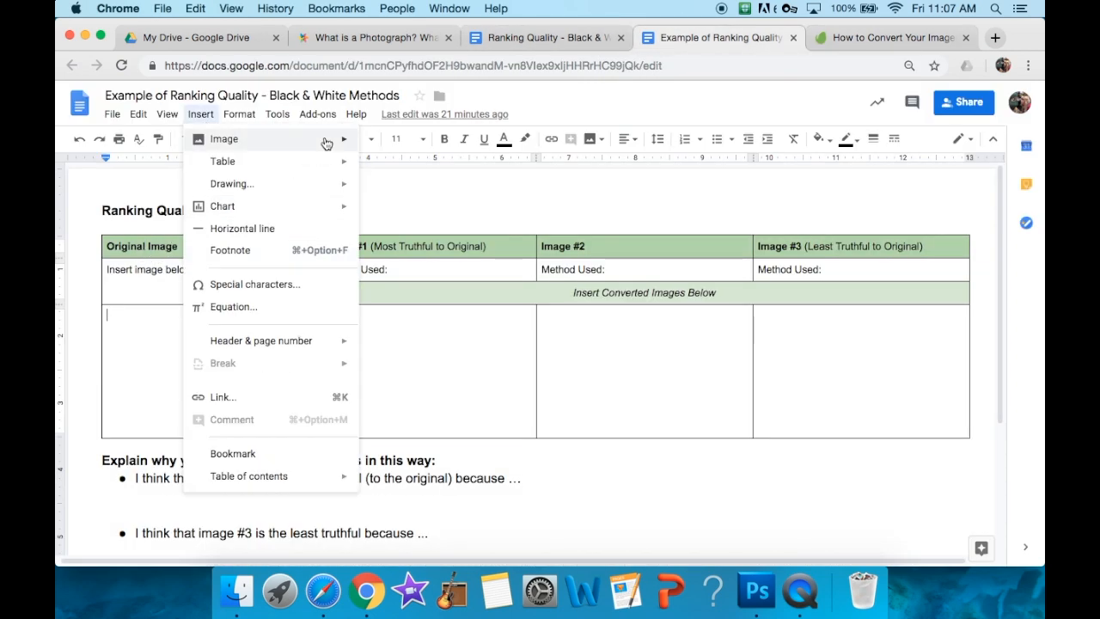
{"action": "mouse_move", "coordinate": [327, 139]}
{"action": "left_click", "coordinate": [387, 154]}
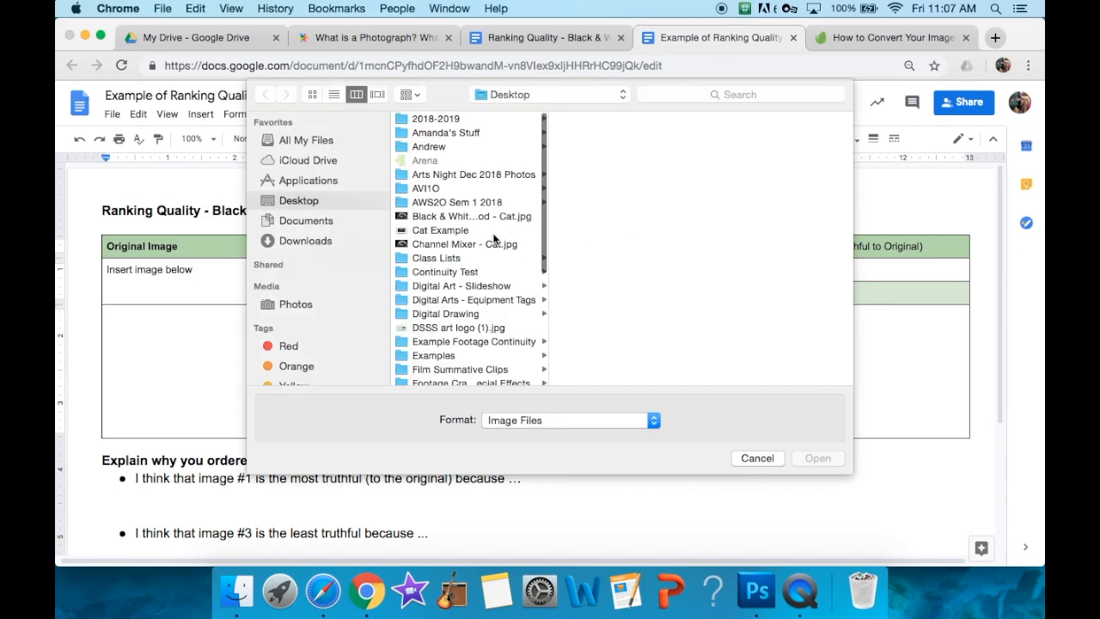
{"action": "left_click", "coordinate": [459, 233]}
{"action": "left_click", "coordinate": [818, 458]}
{"action": "left_click", "coordinate": [433, 343]}
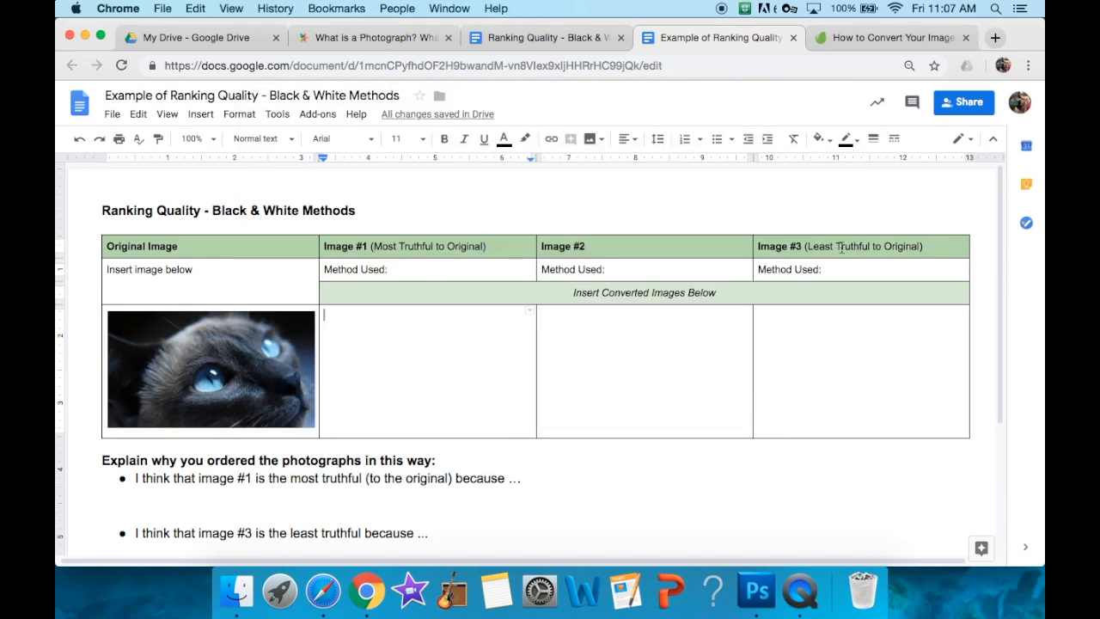
- Hide Chrome and select the original Cat Example together with all seven converted cat JPEGs on the desktop
{"action": "key", "text": "super+h"}
{"action": "double_click", "coordinate": [573, 52]}
{"action": "left_click", "coordinate": [70, 32]}
{"action": "left_click", "coordinate": [575, 221], "text": "super"}
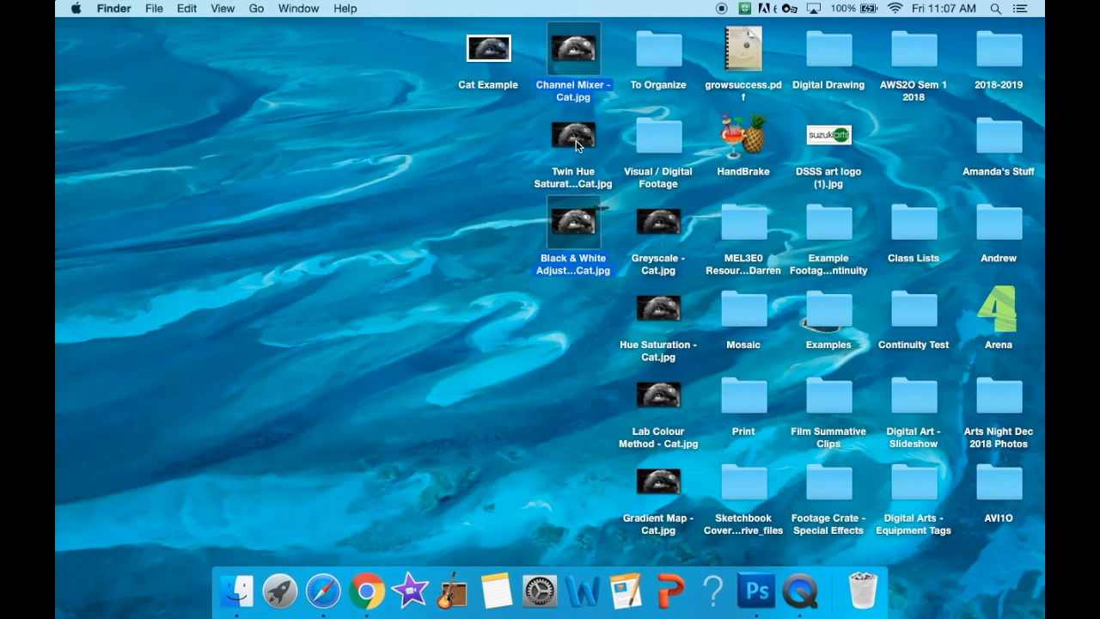
{"action": "left_click", "coordinate": [578, 145], "text": "super"}
{"action": "left_click", "coordinate": [668, 217], "text": "super"}
{"action": "left_click", "coordinate": [660, 311], "text": "super"}
{"action": "left_click", "coordinate": [658, 397], "text": "super"}
{"action": "left_click", "coordinate": [666, 488], "text": "super"}
{"action": "left_click", "coordinate": [482, 58], "text": "super"}
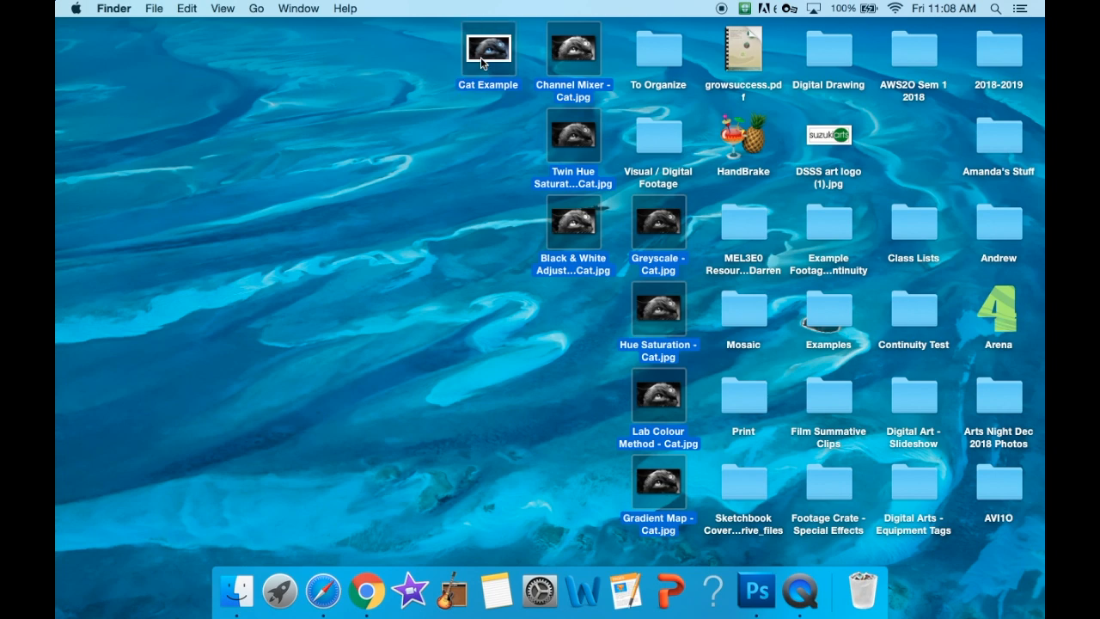
{"action": "right_click", "coordinate": [486, 60]}
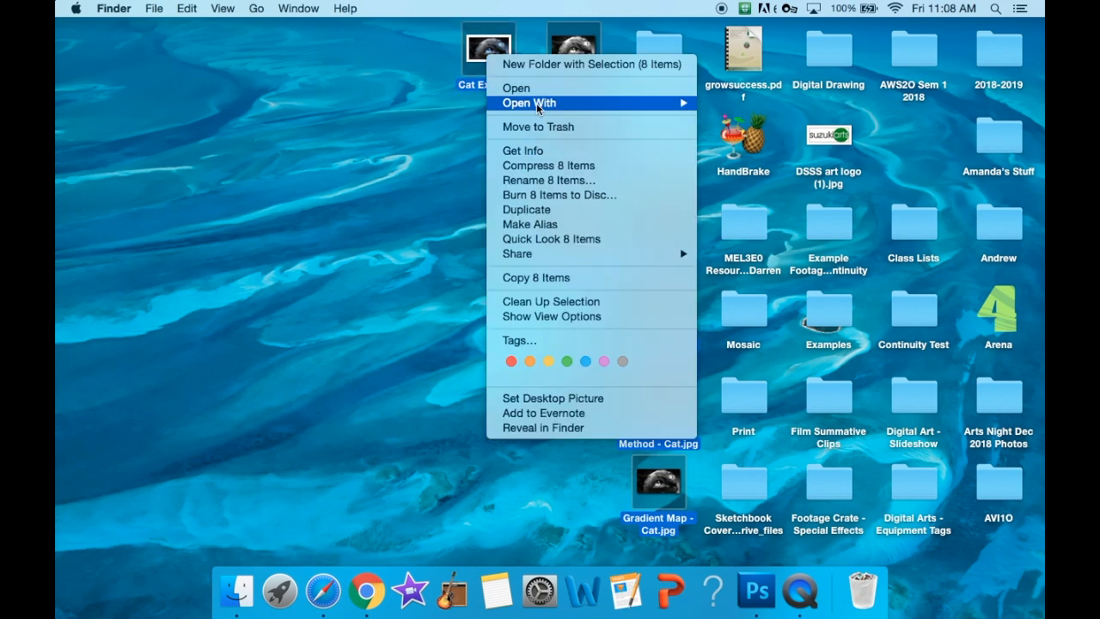
{"action": "mouse_move", "coordinate": [680, 104]}
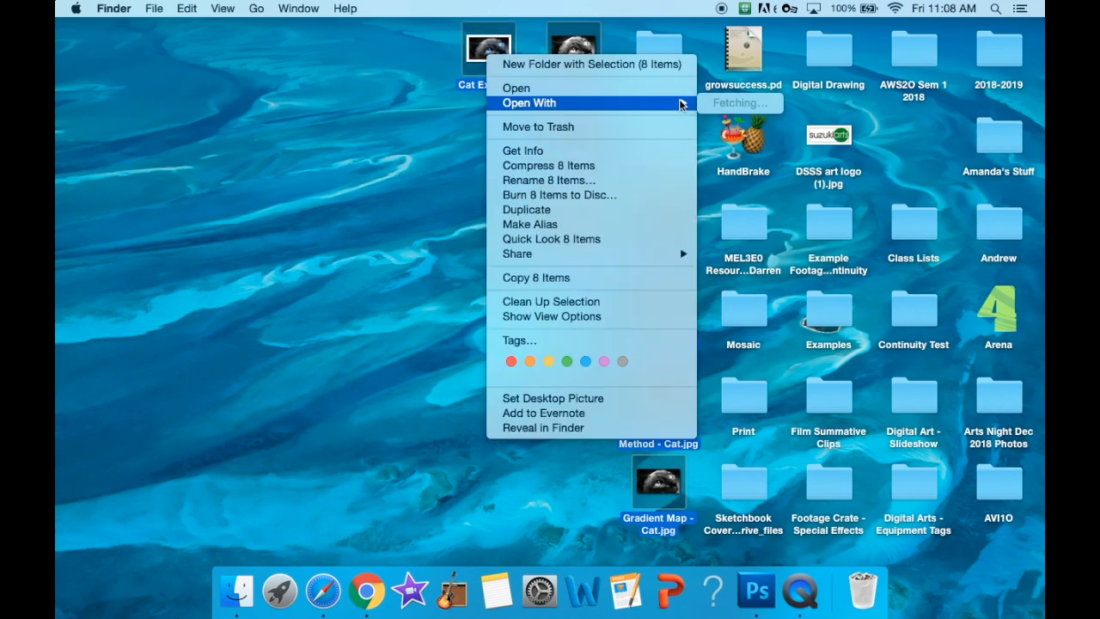
{"action": "key", "text": "Escape"}
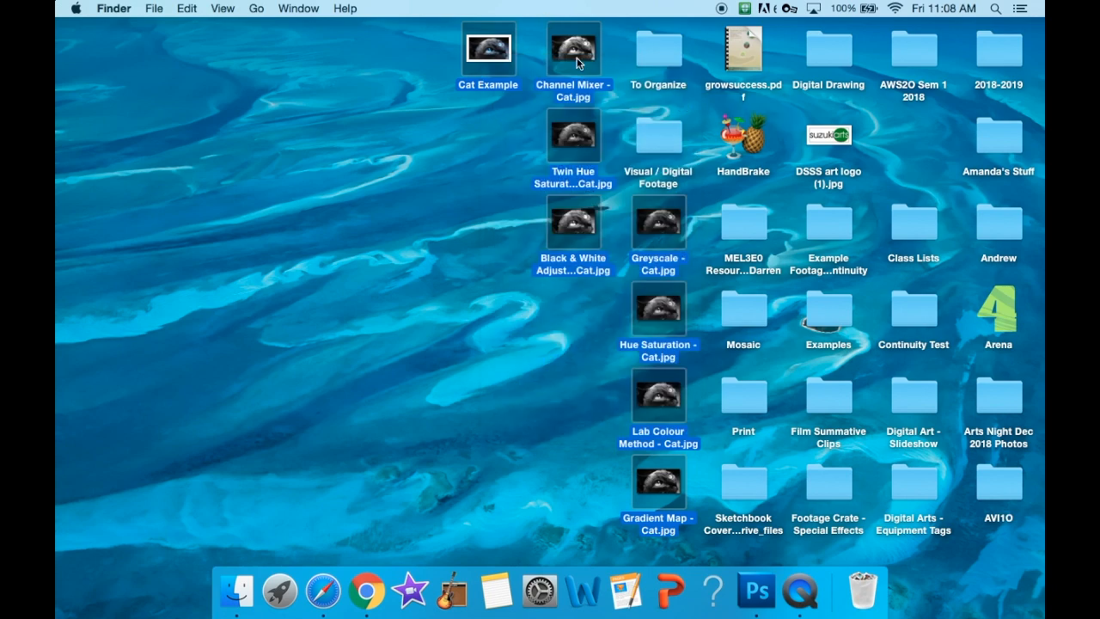
- Open the eight selected cat images in Preview, and move the front window aside
{"action": "right_click", "coordinate": [577, 58]}
{"action": "mouse_move", "coordinate": [756, 104]}
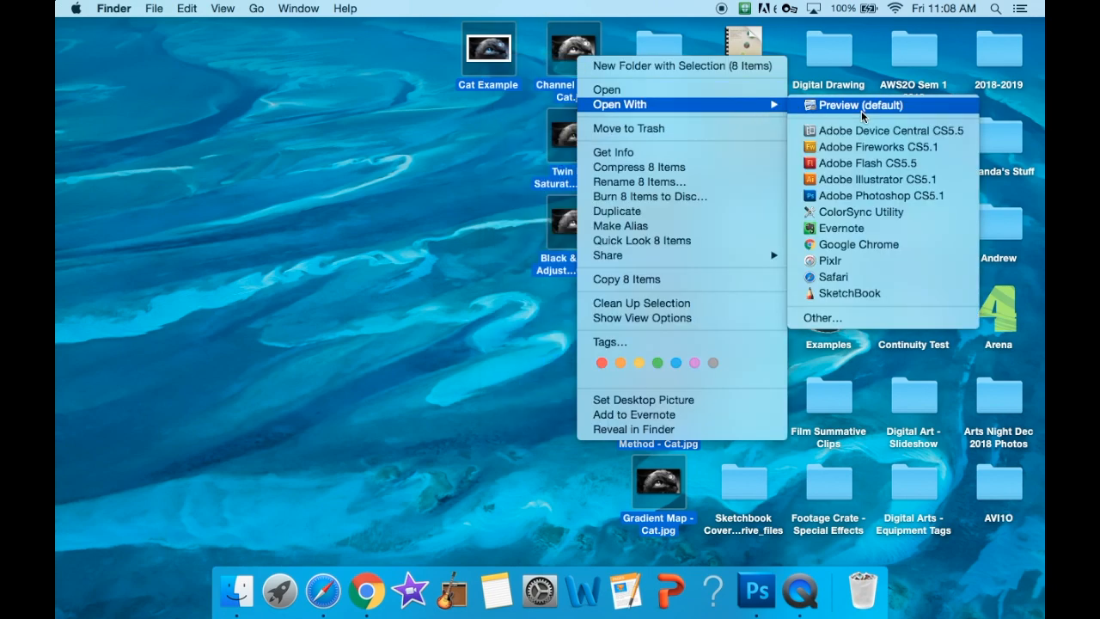
{"action": "left_click", "coordinate": [869, 111]}
{"action": "left_click_drag", "start_coordinate": [230, 50], "coordinate": [463, 218]}
- Look through the converted cat images in the six-document Preview window, including Twin Hue Saturation, Black & White, Greyscale and Hue Saturation
{"action": "left_click", "coordinate": [143, 128]}
{"action": "scroll", "coordinate": [144, 415], "scroll_direction": "down", "scroll_amount": 5}
{"action": "scroll", "coordinate": [145, 415], "scroll_direction": "up", "scroll_amount": 5}
{"action": "left_click", "coordinate": [147, 203]}
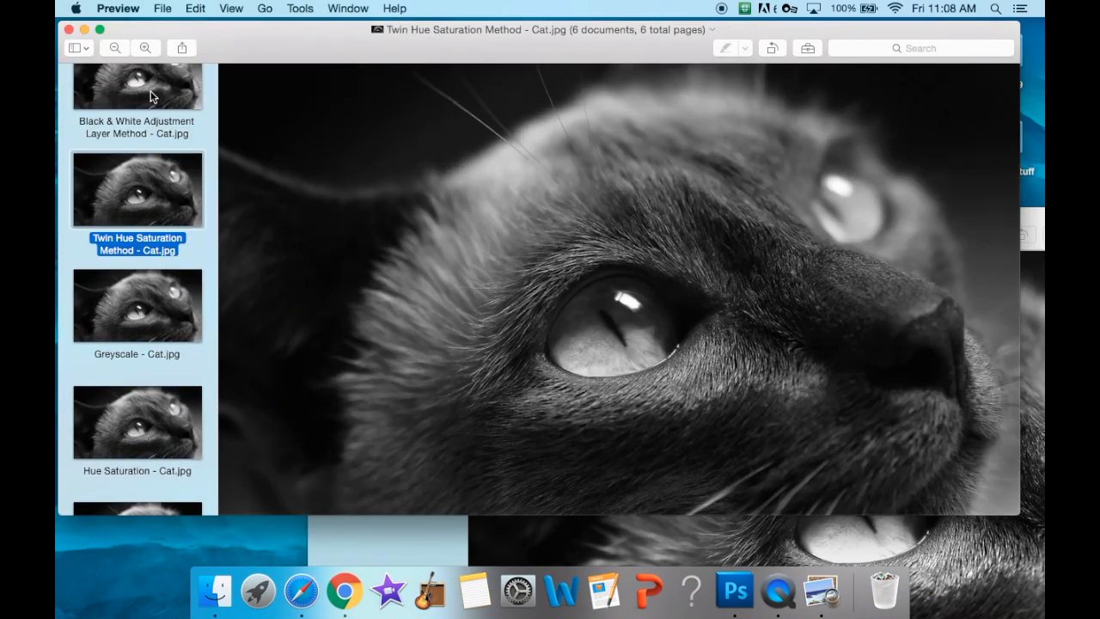
{"action": "left_click", "coordinate": [150, 96]}
{"action": "left_click", "coordinate": [156, 344]}
{"action": "left_click", "coordinate": [148, 419]}
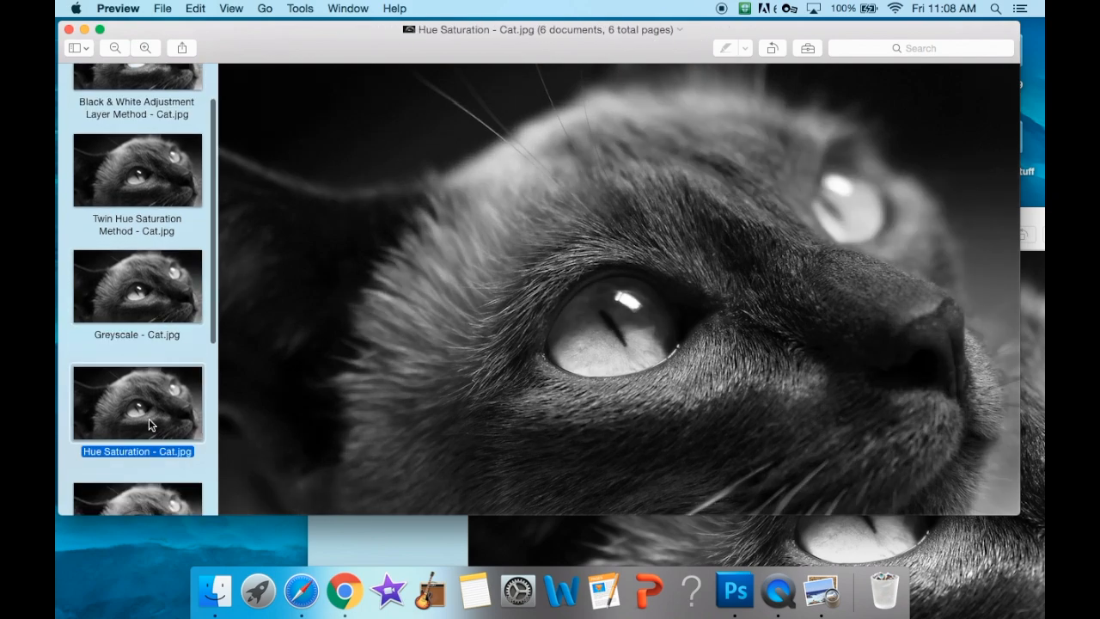
{"action": "left_click", "coordinate": [149, 419]}
{"action": "left_click", "coordinate": [149, 443]}
- Shrink and arrange the two Preview windows side by side, with the original Cat Example displayed next to the converted images
{"action": "left_click_drag", "start_coordinate": [390, 33], "coordinate": [291, 391]}
{"action": "key", "text": "Down"}
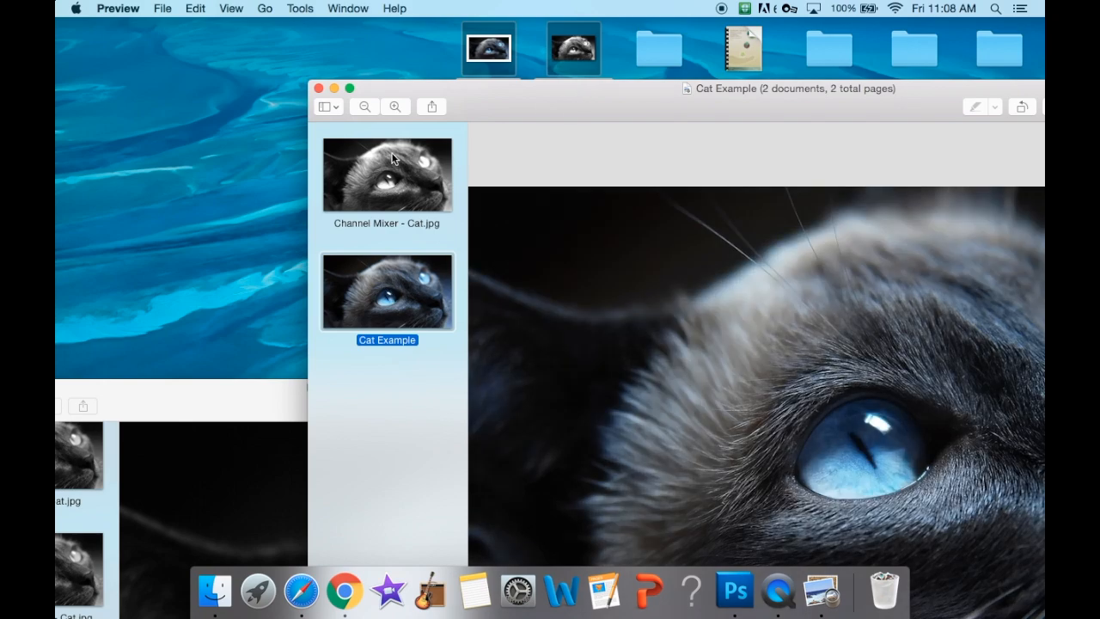
{"action": "left_click", "coordinate": [307, 84]}
{"action": "left_click", "coordinate": [518, 97]}
{"action": "left_click_drag", "start_coordinate": [315, 81], "coordinate": [737, 278]}
{"action": "left_click_drag", "start_coordinate": [883, 291], "coordinate": [722, 65]}
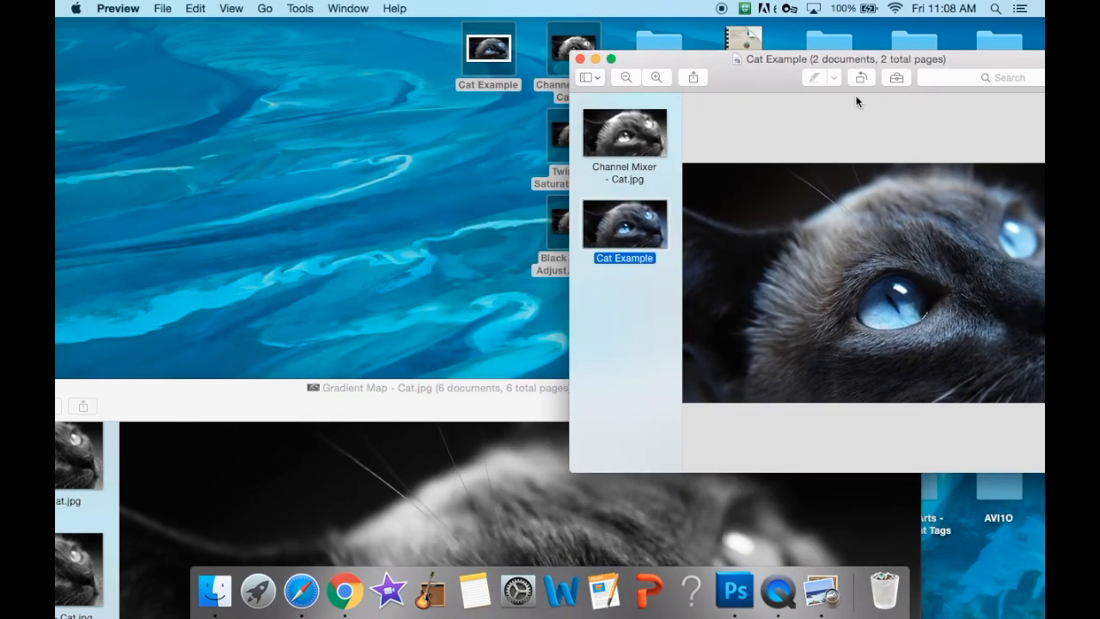
{"action": "left_click_drag", "start_coordinate": [841, 59], "coordinate": [747, 52]}
{"action": "left_click", "coordinate": [563, 135]}
{"action": "left_click", "coordinate": [536, 222]}
{"action": "left_click", "coordinate": [386, 433]}
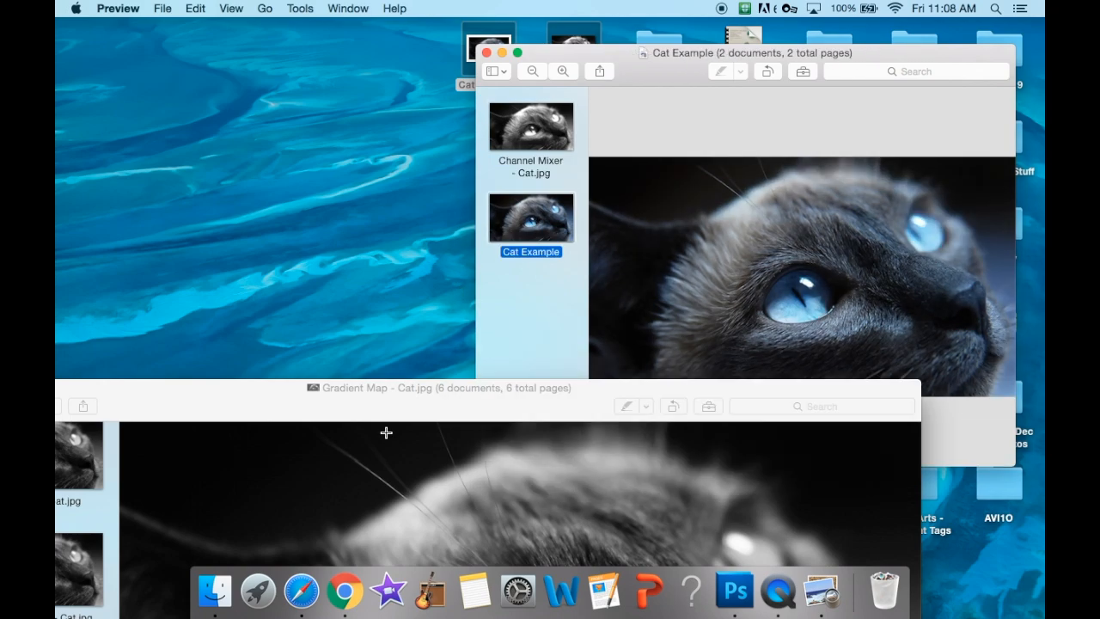
{"action": "left_click_drag", "start_coordinate": [908, 381], "coordinate": [513, 89]}
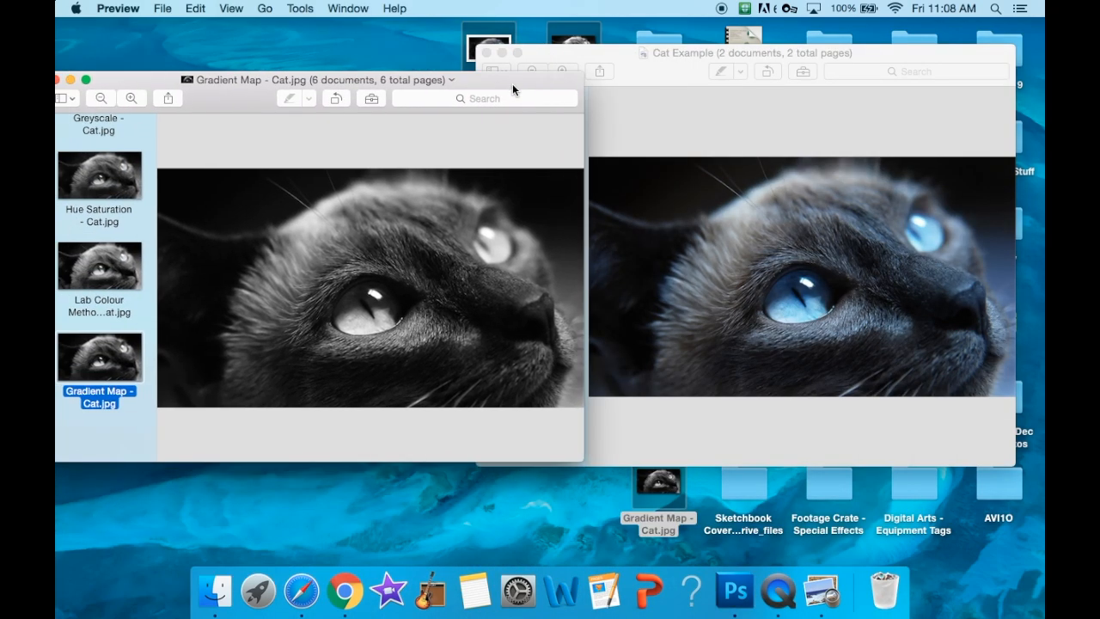
- Compare the Lab Colour, Hue Saturation and Greyscale conversions with the original cat photo
{"action": "left_click", "coordinate": [98, 301]}
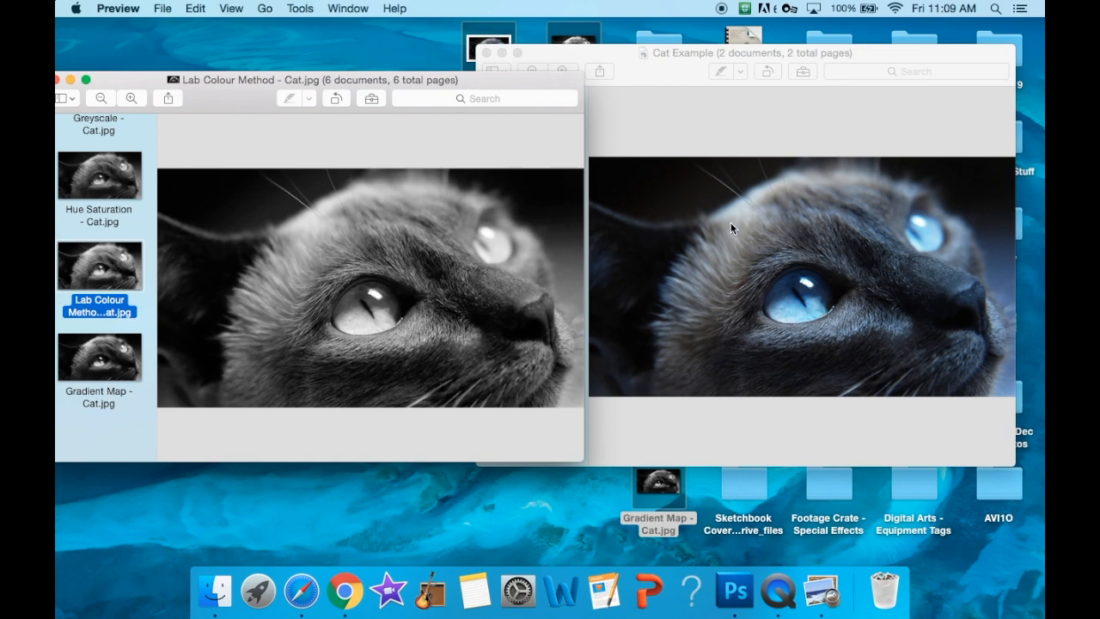
{"action": "left_click", "coordinate": [69, 214]}
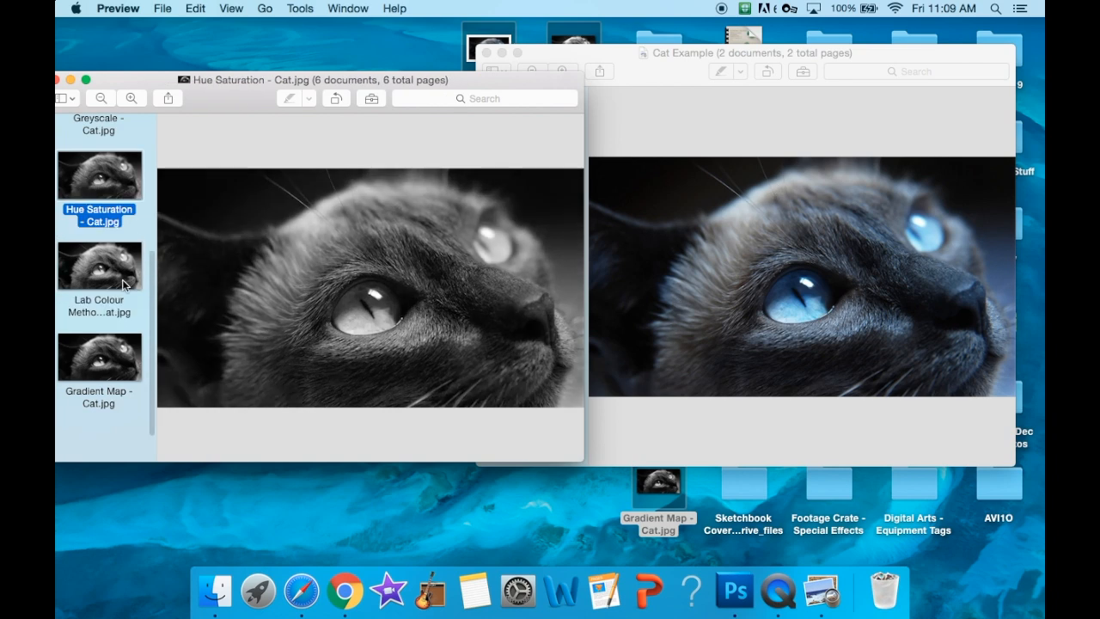
{"action": "scroll", "coordinate": [125, 286], "scroll_direction": "up", "scroll_amount": 3}
{"action": "left_click", "coordinate": [122, 171]}
{"action": "scroll", "coordinate": [113, 202], "scroll_direction": "up", "scroll_amount": 2}
{"action": "left_click", "coordinate": [103, 296]}
{"action": "left_click", "coordinate": [108, 208]}
{"action": "left_click", "coordinate": [97, 289]}
{"action": "left_click", "coordinate": [98, 189]}
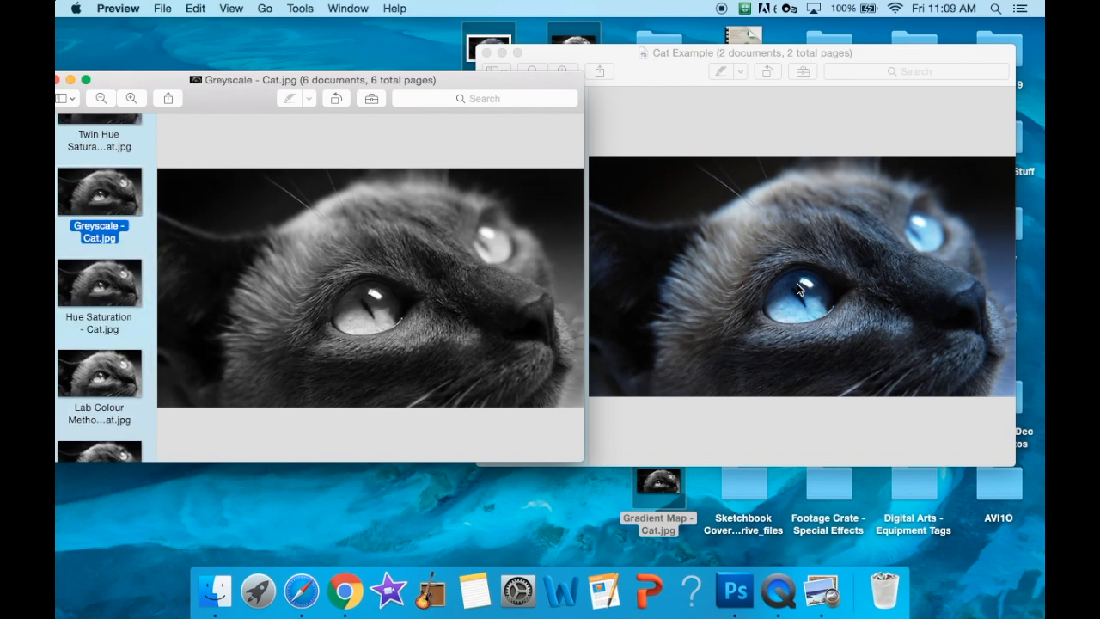
- Compare the Twin Hue Saturation and Black & White Adjustment Layer conversions with the original cat photo
{"action": "scroll", "coordinate": [110, 255], "scroll_direction": "up", "scroll_amount": 3}
{"action": "left_click", "coordinate": [110, 184]}
{"action": "left_click", "coordinate": [107, 242]}
{"action": "left_click", "coordinate": [113, 194]}
{"action": "scroll", "coordinate": [121, 197], "scroll_direction": "up", "scroll_amount": 3}
{"action": "left_click", "coordinate": [121, 150]}
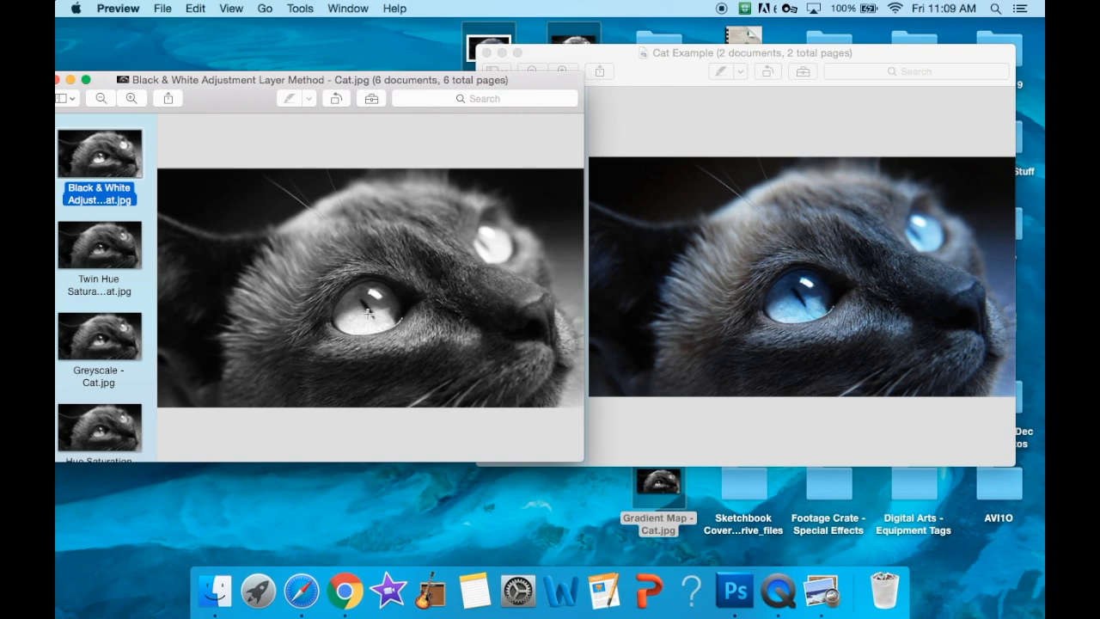
- Compare the Twin Hue Saturation and Greyscale conversions of the cat photo with the original, ending on Greyscale
{"action": "left_click", "coordinate": [104, 271]}
{"action": "left_click", "coordinate": [101, 343]}
{"action": "left_click", "coordinate": [109, 268]}
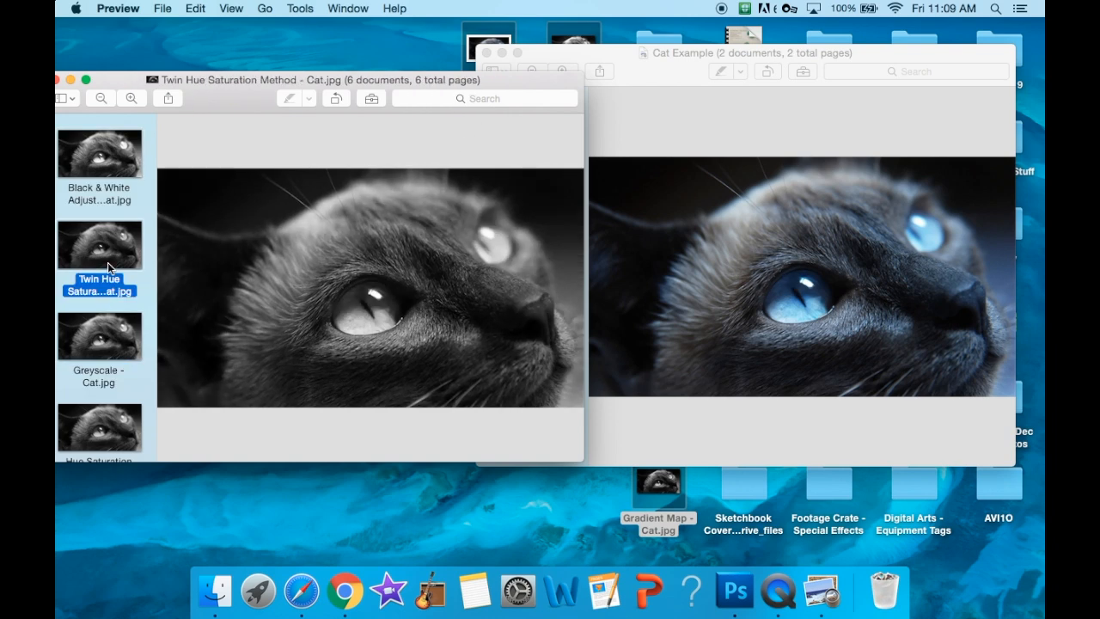
{"action": "left_click", "coordinate": [94, 352]}
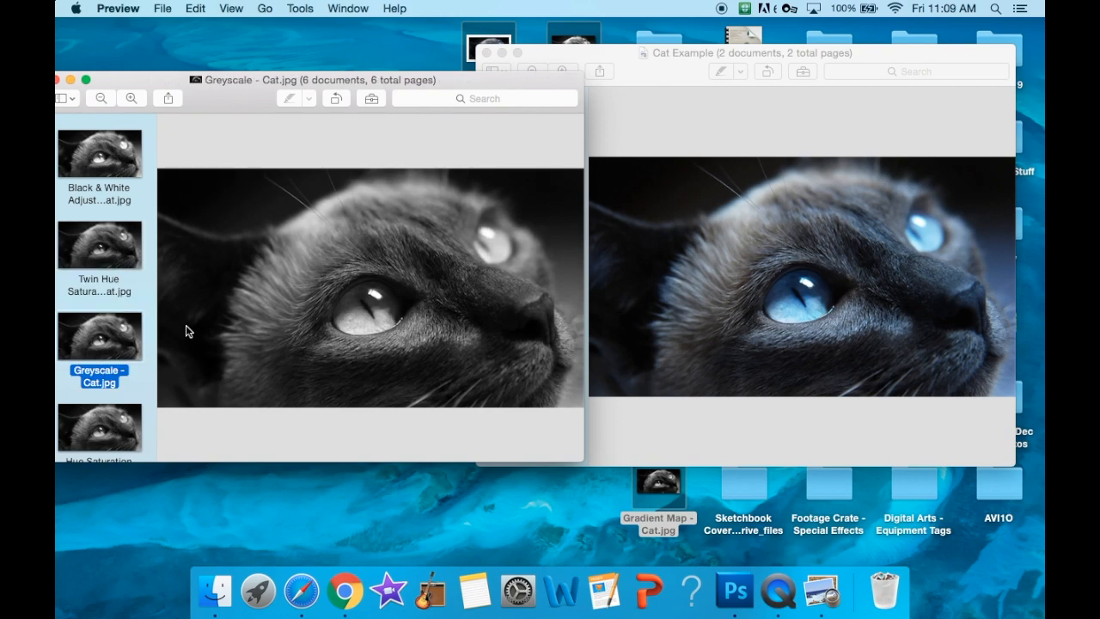
- Switch to the ranking document in Chrome and enter "Grey Scale" as the method used for Image #1
{"action": "left_click", "coordinate": [344, 589]}
{"action": "left_click", "coordinate": [404, 267]}
{"action": "type", "text": "Grey Scale"}
- Insert the Greyscale - Cat.jpg picture from the Desktop into the empty image cell under Image #1
{"action": "key", "text": "Down"}
{"action": "key", "text": "Down"}
{"action": "left_click", "coordinate": [200, 114]}
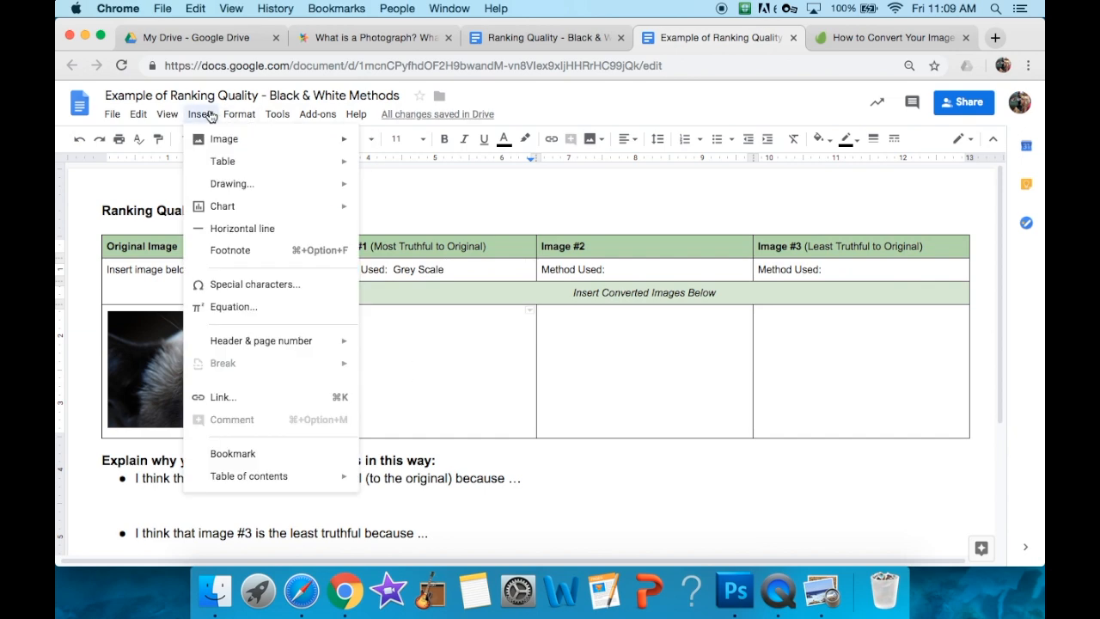
{"action": "mouse_move", "coordinate": [258, 140]}
{"action": "left_click", "coordinate": [434, 145]}
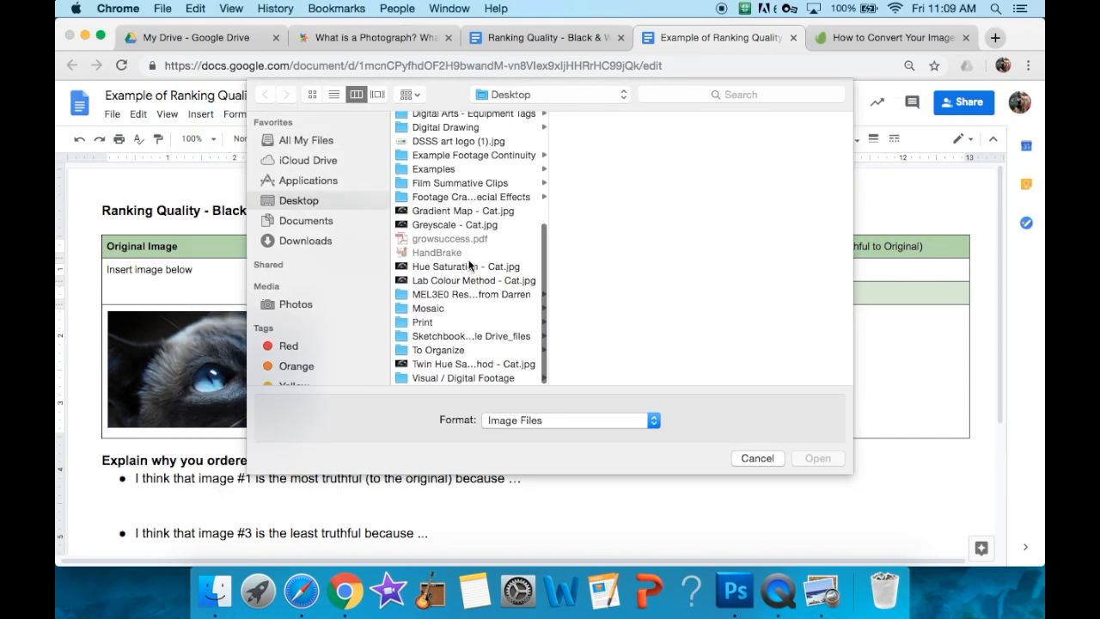
{"action": "scroll", "coordinate": [464, 283], "scroll_direction": "up", "scroll_amount": 5}
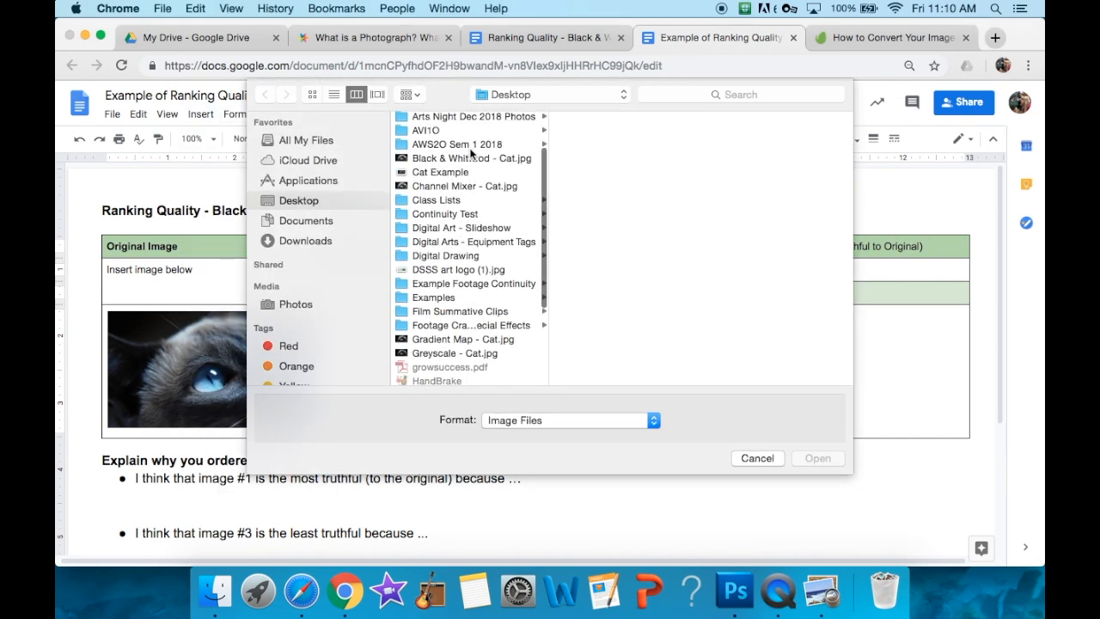
{"action": "left_click", "coordinate": [446, 321]}
{"action": "left_click", "coordinate": [818, 457]}
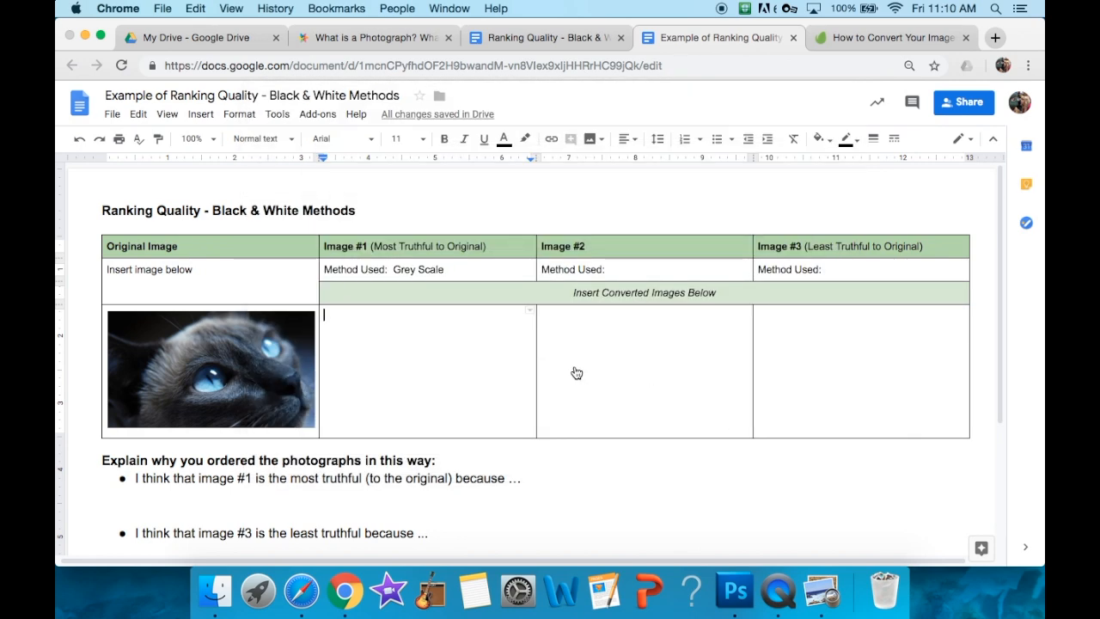
- Continue the image #1 explanation after "because …" with "the shadows within the eyes are preserved"
{"action": "left_click", "coordinate": [552, 486]}
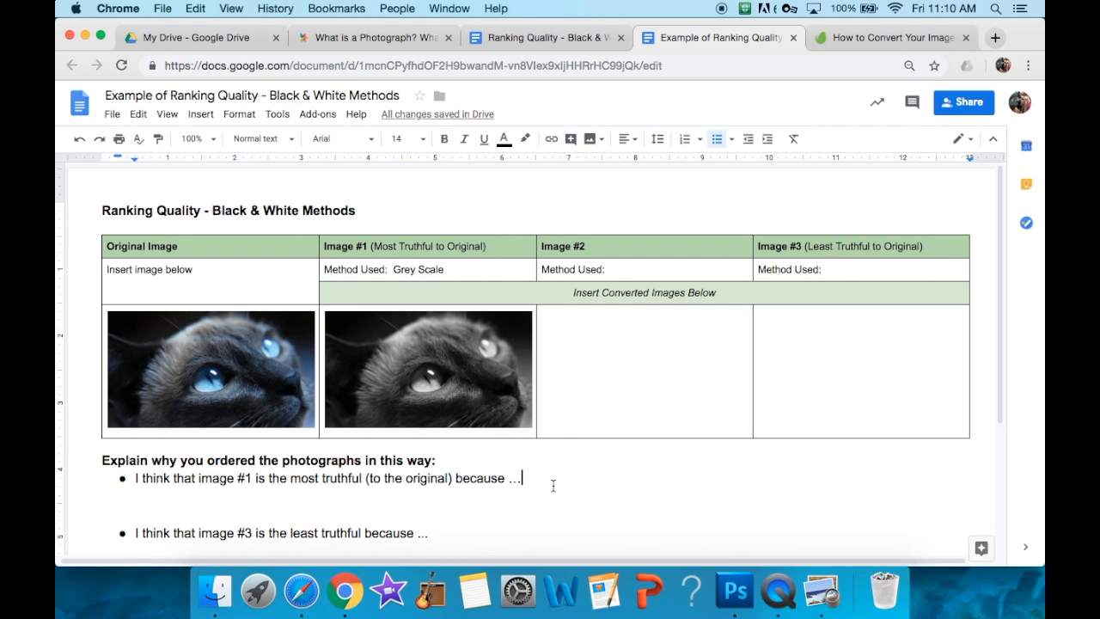
{"action": "key", "text": "Return"}
{"action": "key", "text": "BackSpace"}
{"action": "key", "text": "BackSpace"}
{"action": "key", "text": "BackSpace"}
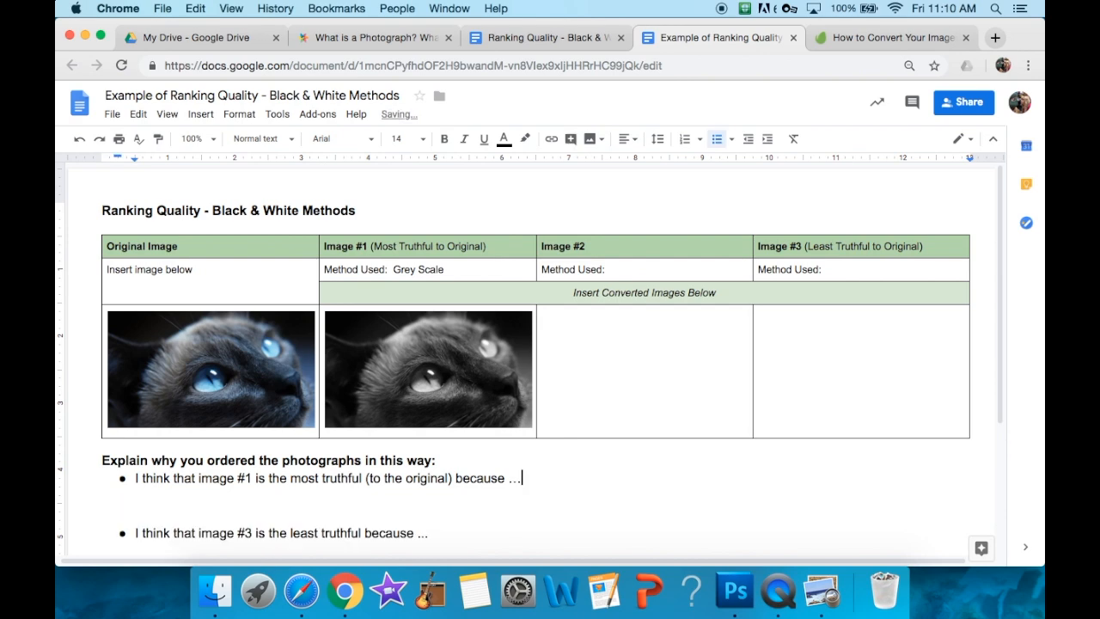
{"action": "type", "text": "the shadows within the eyes ar"}
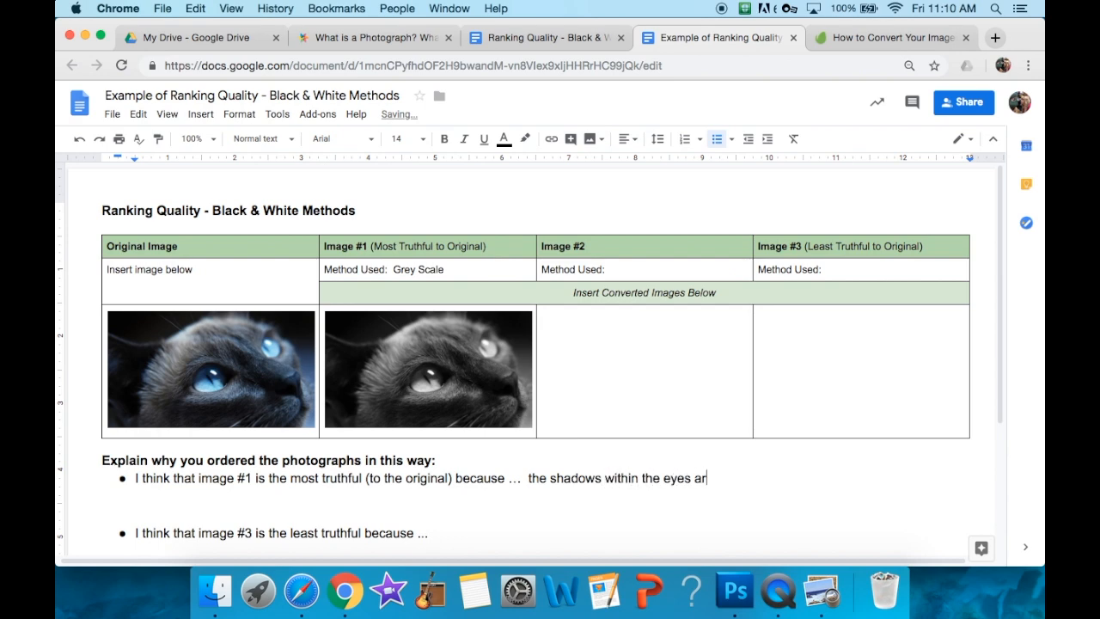
{"action": "type", "text": "e preserved and the areas where there "}
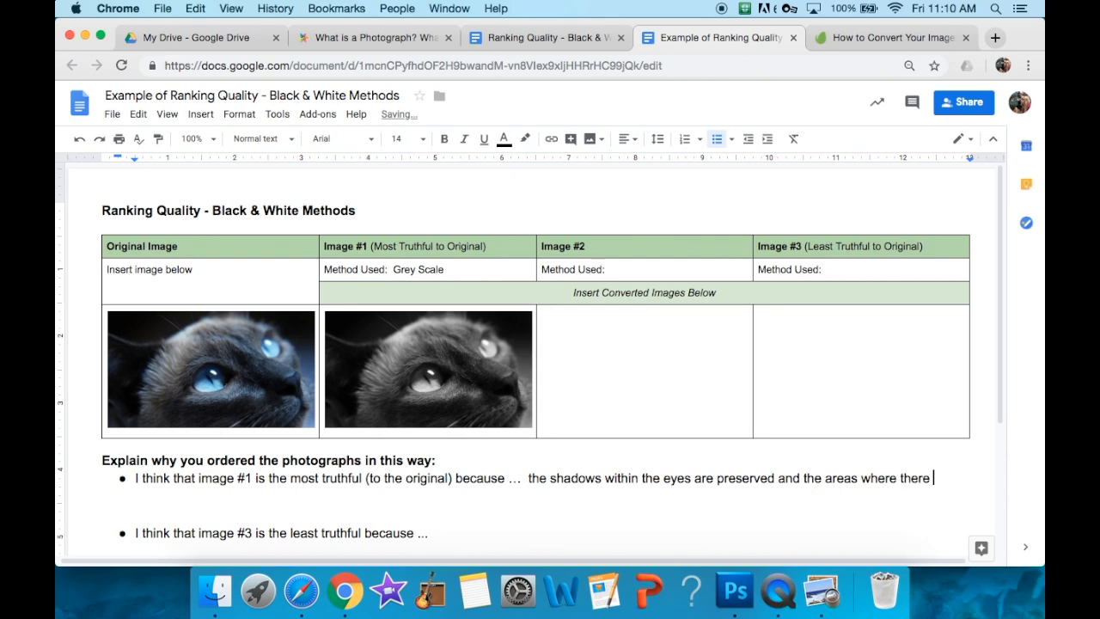
{"action": "type", "text": "are highlights in the"}
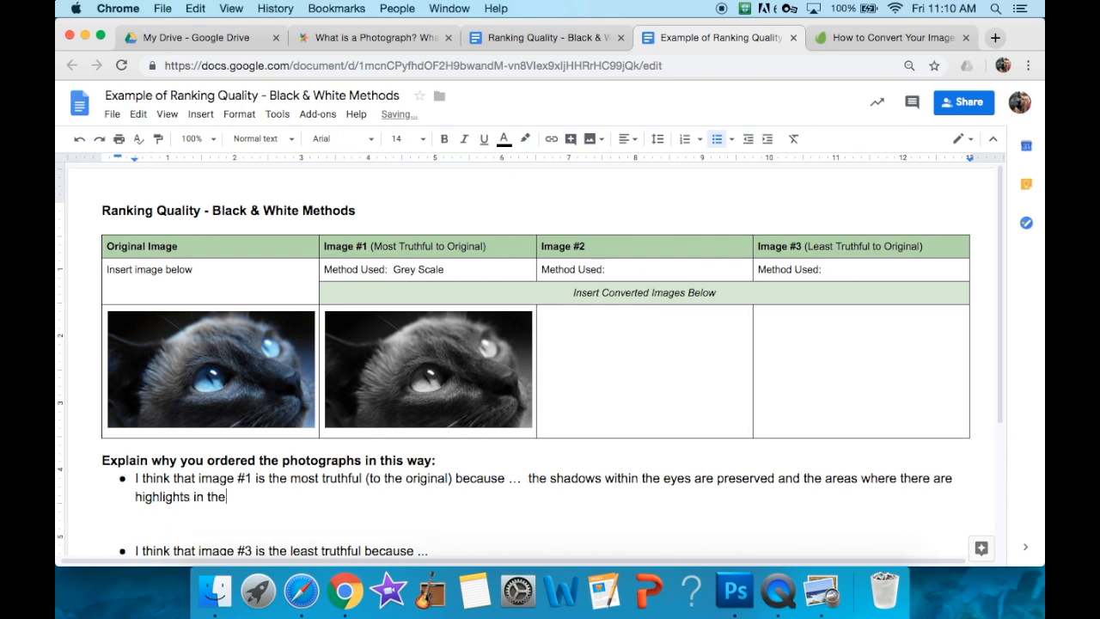
{"action": "type", "text": " original are also preserved in the conversatio"}
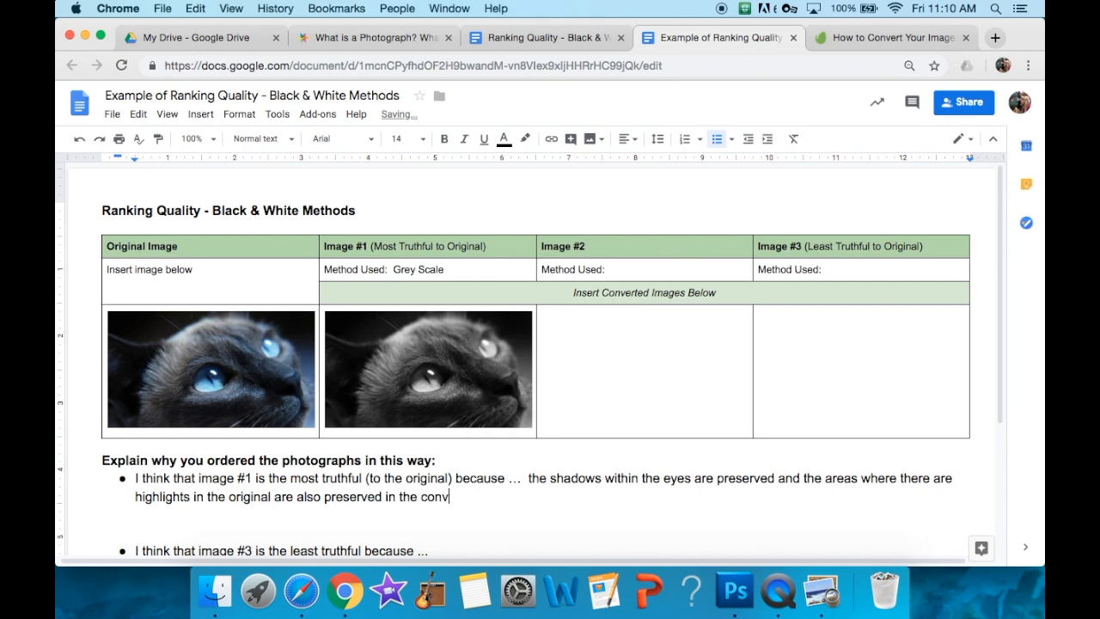
- Finish that sentence with "and the areas where there are highlights in the original are also preserved in the converted image."
{"action": "key", "text": "BackSpace"}
{"action": "key", "text": "BackSpace"}
{"action": "key", "text": "BackSpace"}
{"action": "type", "text": "rsion"}
{"action": "key", "text": "BackSpace"}
{"action": "key", "text": "BackSpace"}
{"action": "key", "text": "BackSpace"}
{"action": "key", "text": "BackSpace"}
{"action": "type", "text": "ted image."}
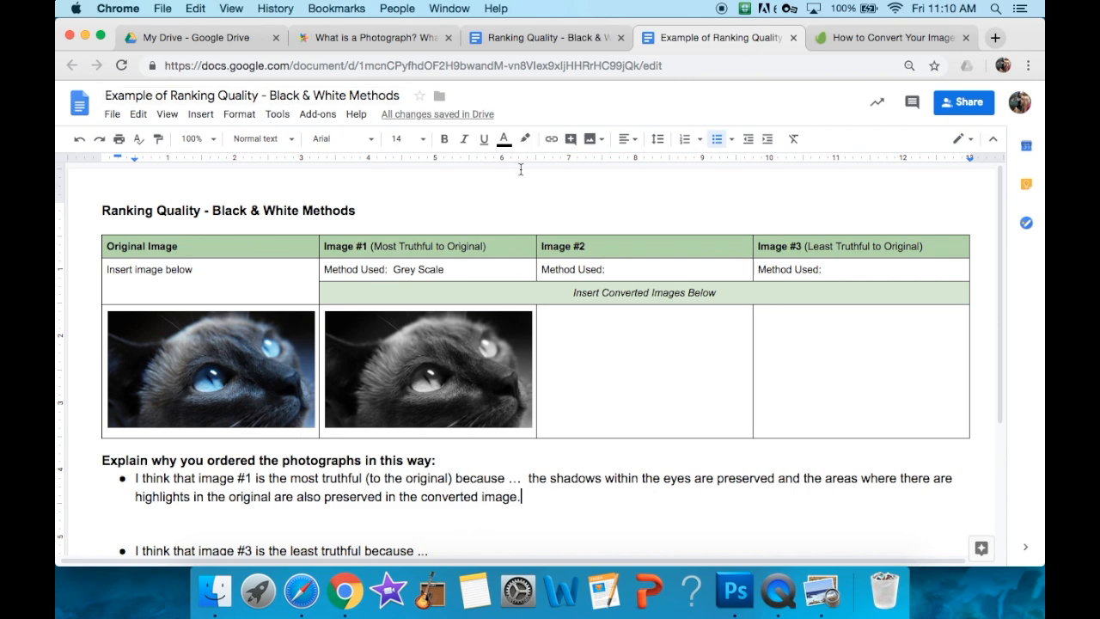
{"action": "type", "text": "  Some of the other ima"}
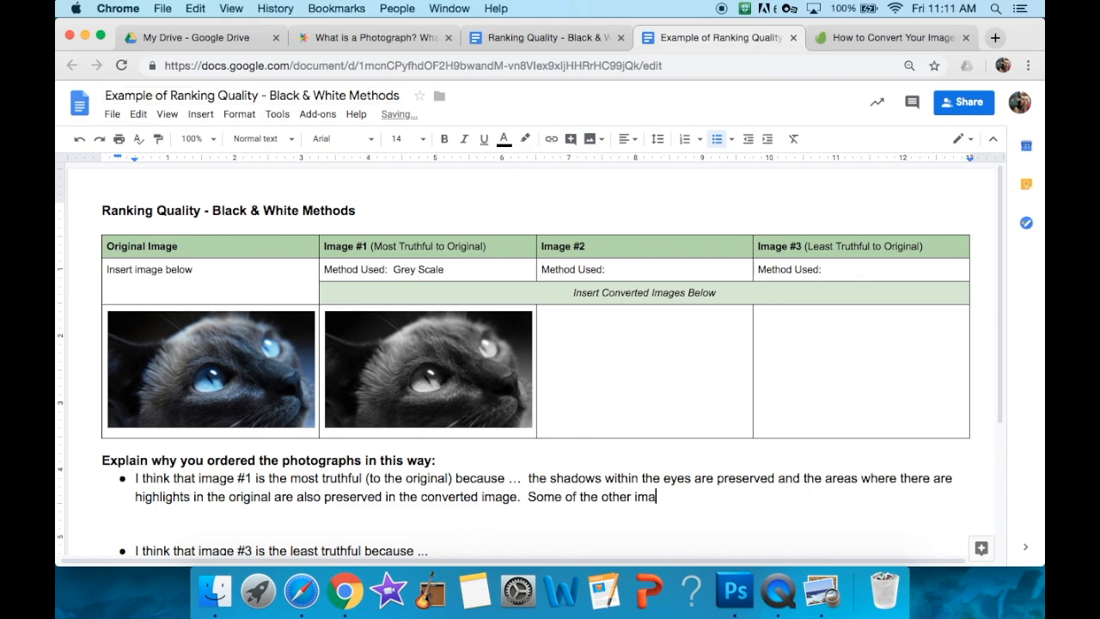
{"action": "type", "text": "ges are too bright or too dark"}
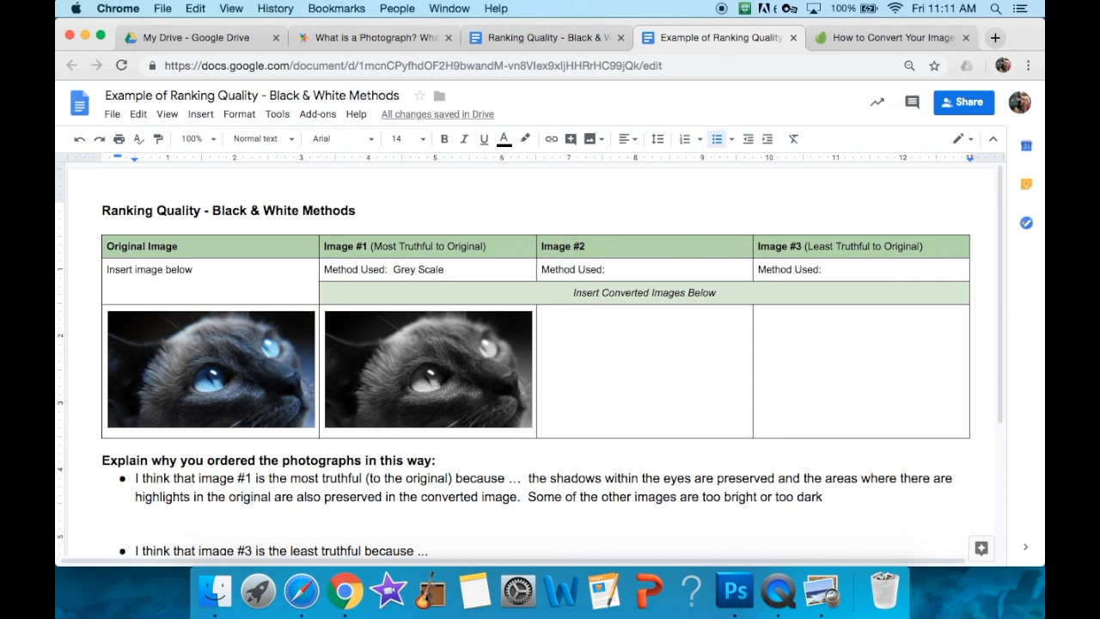
{"action": "type", "text": " in the highlights"}
- Add to the image #1 explanation: "Some of the other images are too bright or too dark in the highlights and shadows."
{"action": "key", "text": "BackSpace"}
{"action": "key", "text": "BackSpace"}
{"action": "key", "text": "BackSpace"}
{"action": "key", "text": "BackSpace"}
{"action": "key", "text": "BackSpace"}
{"action": "key", "text": "BackSpace"}
{"action": "type", "text": "lights and shadows."}
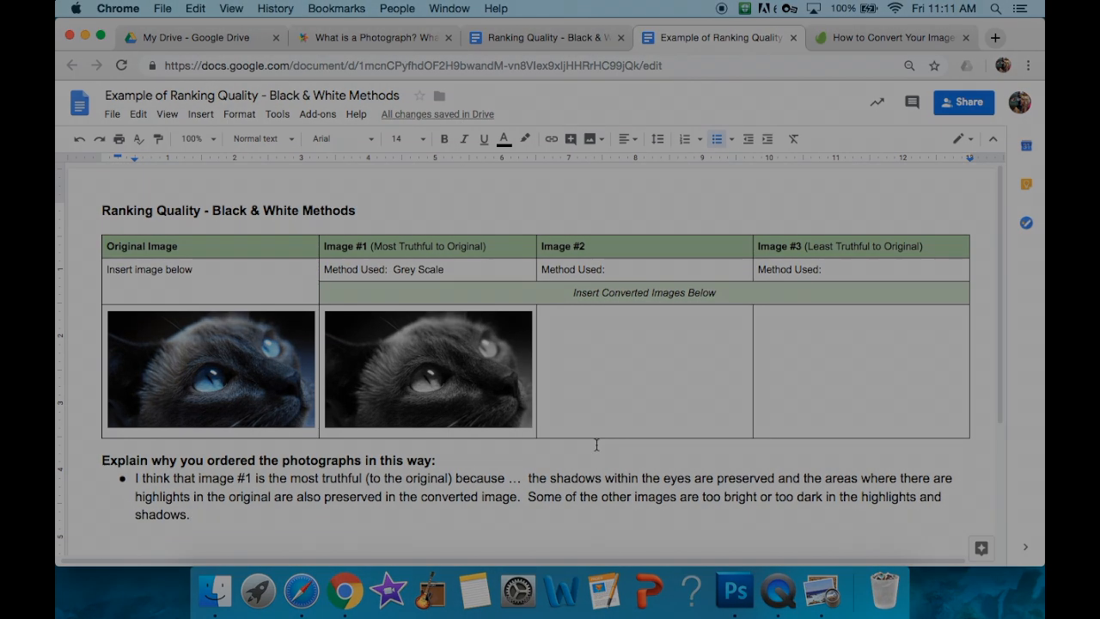